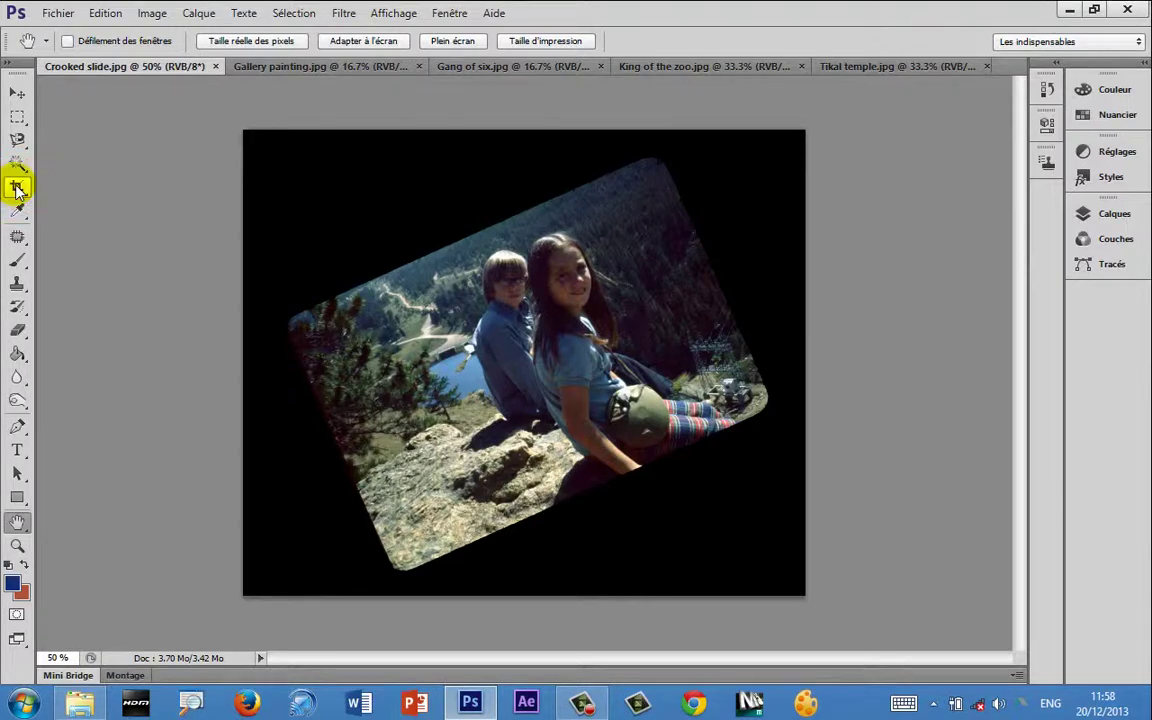
- Draw a crop frame around the central part of the slanted photo with the Crop tool (Outil Recadrage)
left_click(17, 188)
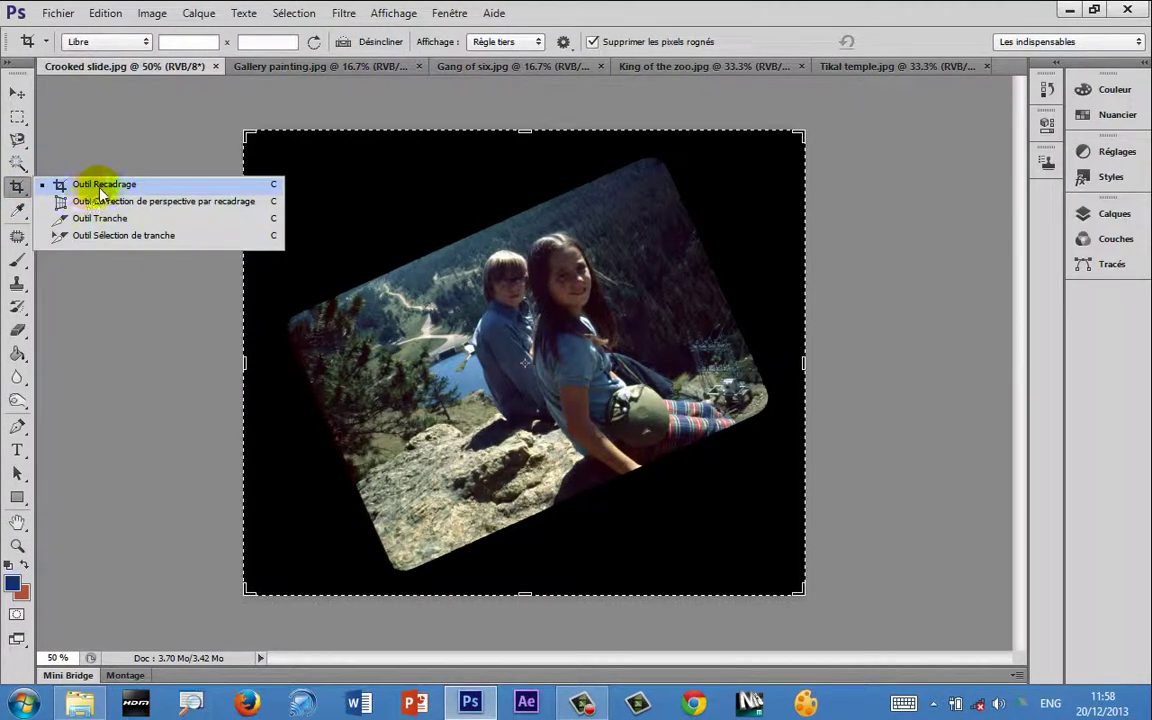
left_click(17, 188)
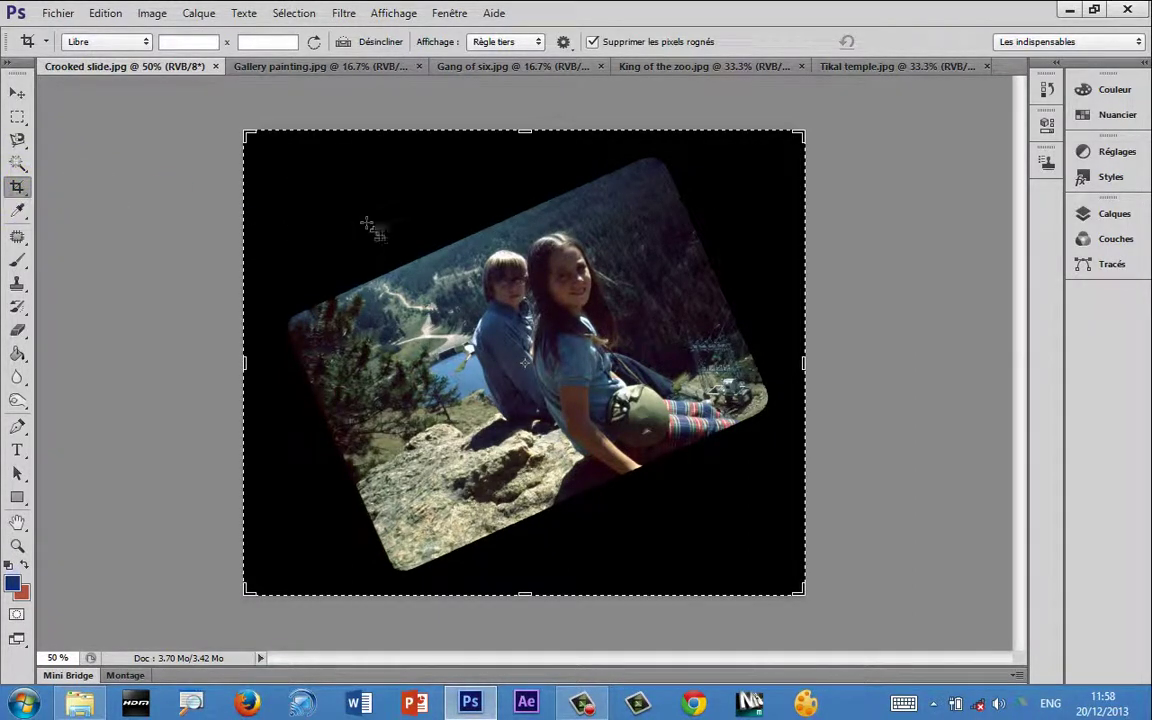
left_click_drag(334, 185, 746, 500)
key("Escape")
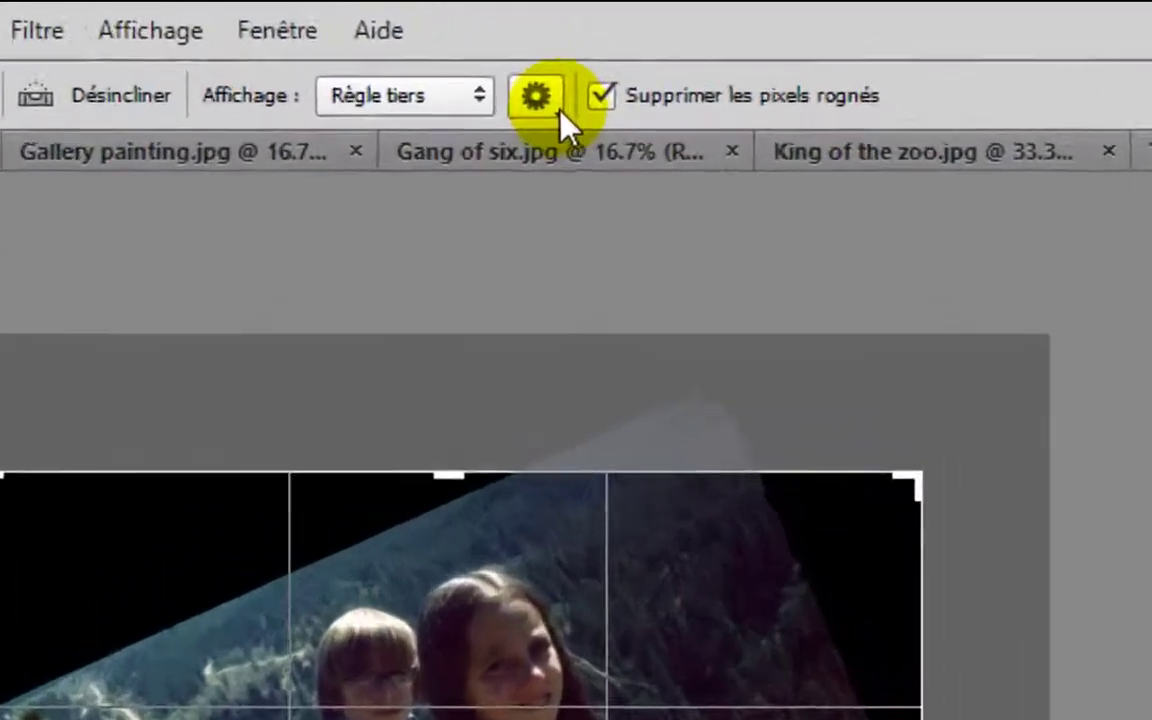
- Enable the crop option "Utiliser le mode classique"
left_click(564, 42)
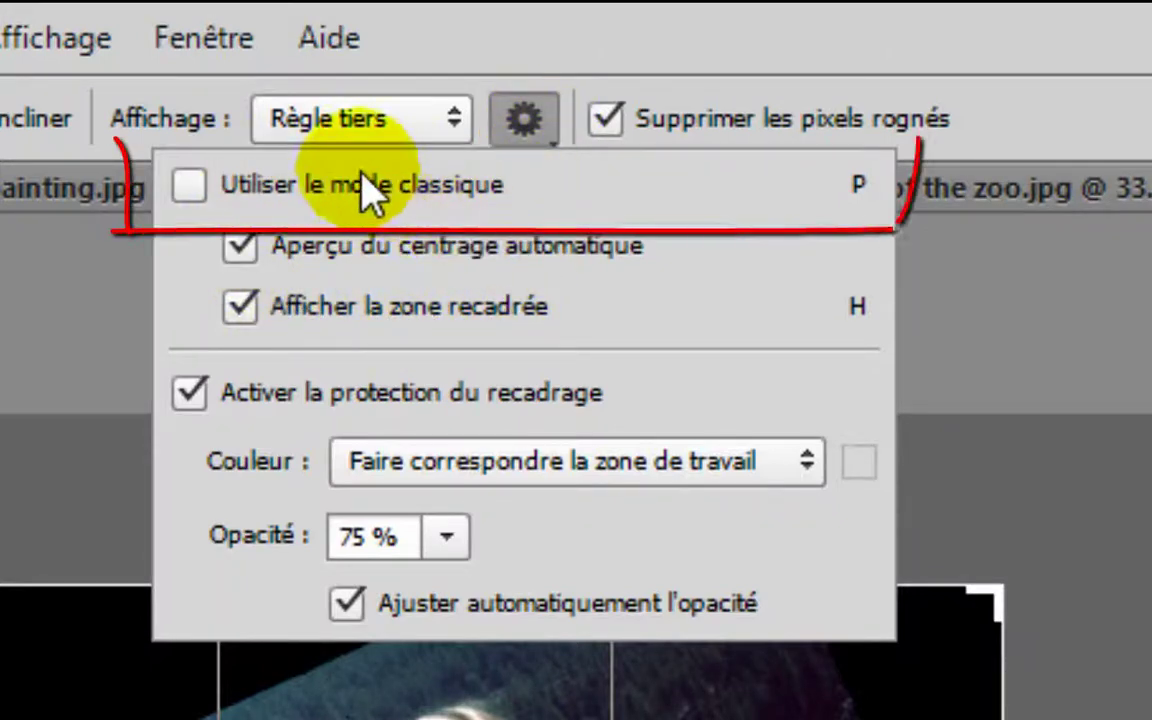
left_click(186, 186)
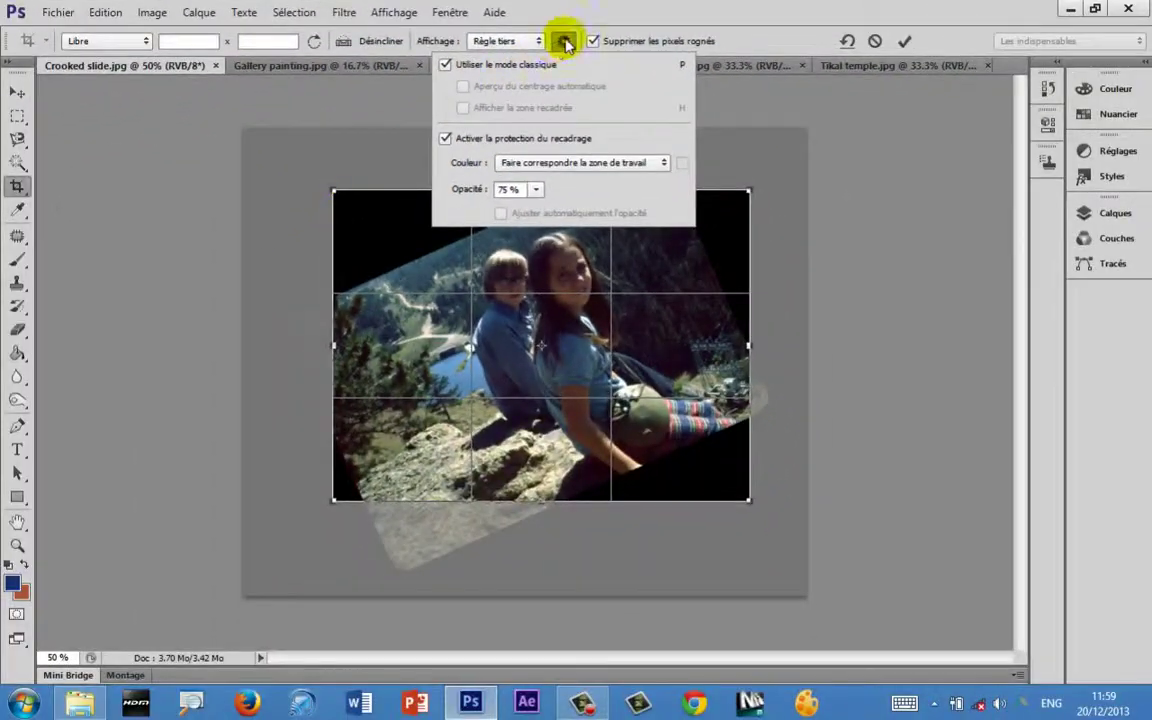
left_click(525, 116)
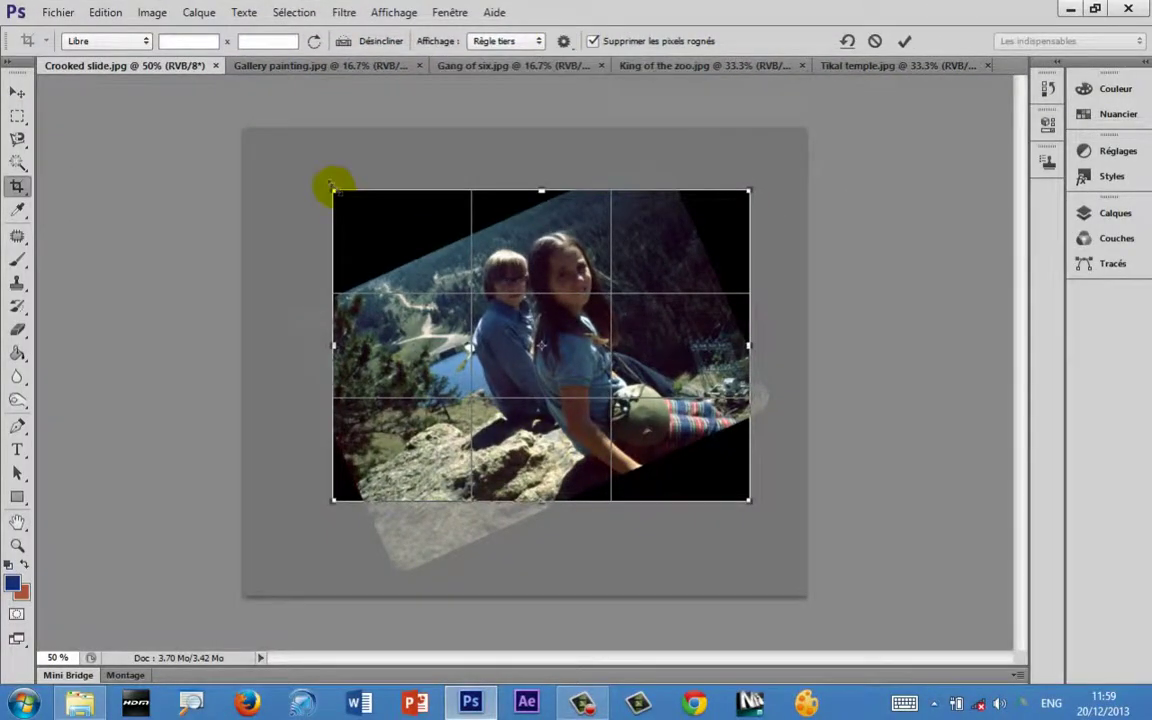
- Rotate, move and resize the crop frame to match the edges and tilt of the slanted photo
left_click_drag(329, 172, 256, 276)
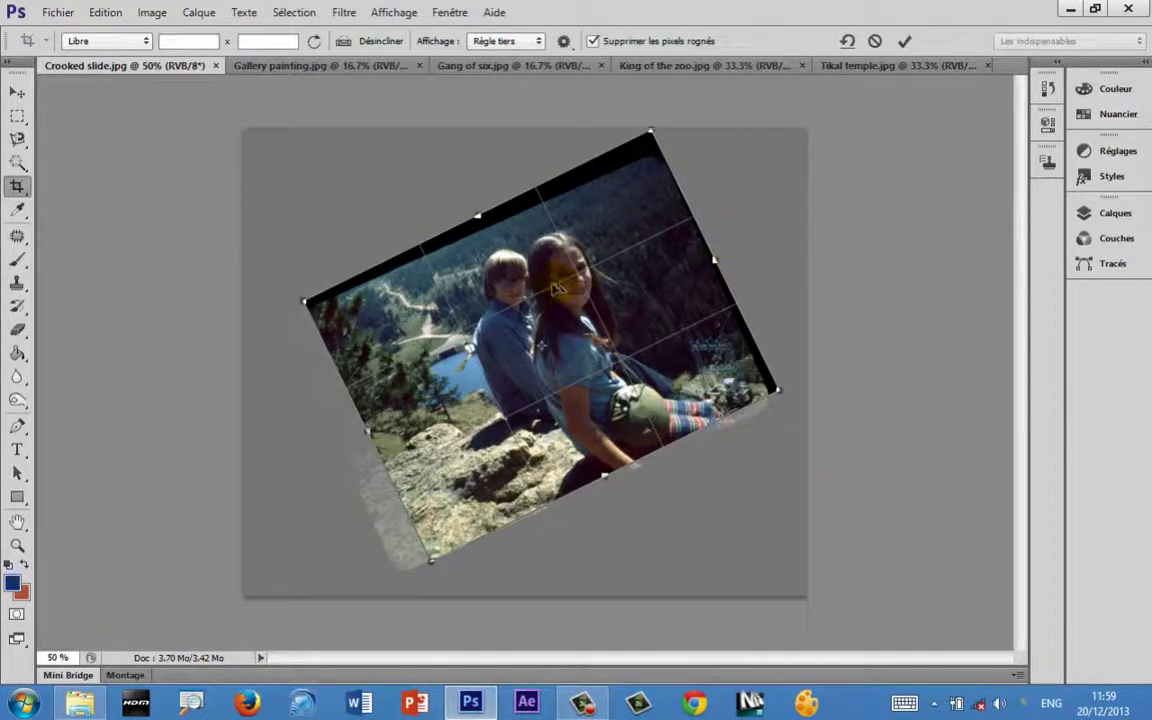
left_click_drag(535, 297, 496, 316)
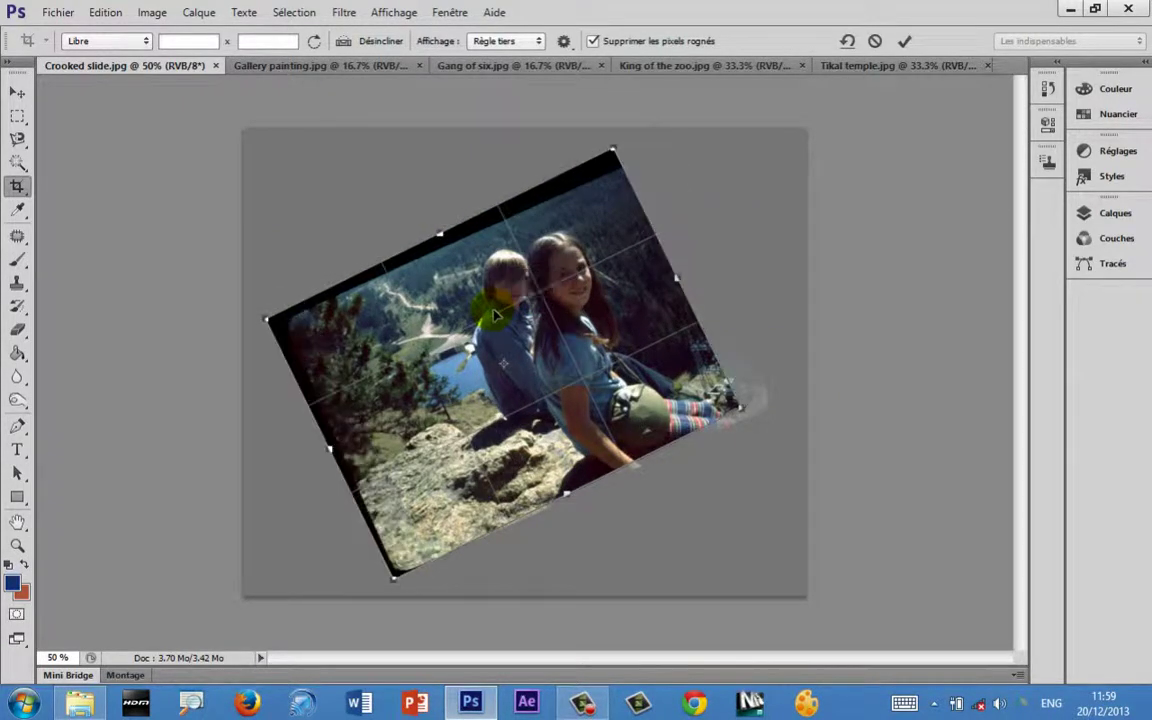
left_click_drag(740, 405, 778, 408)
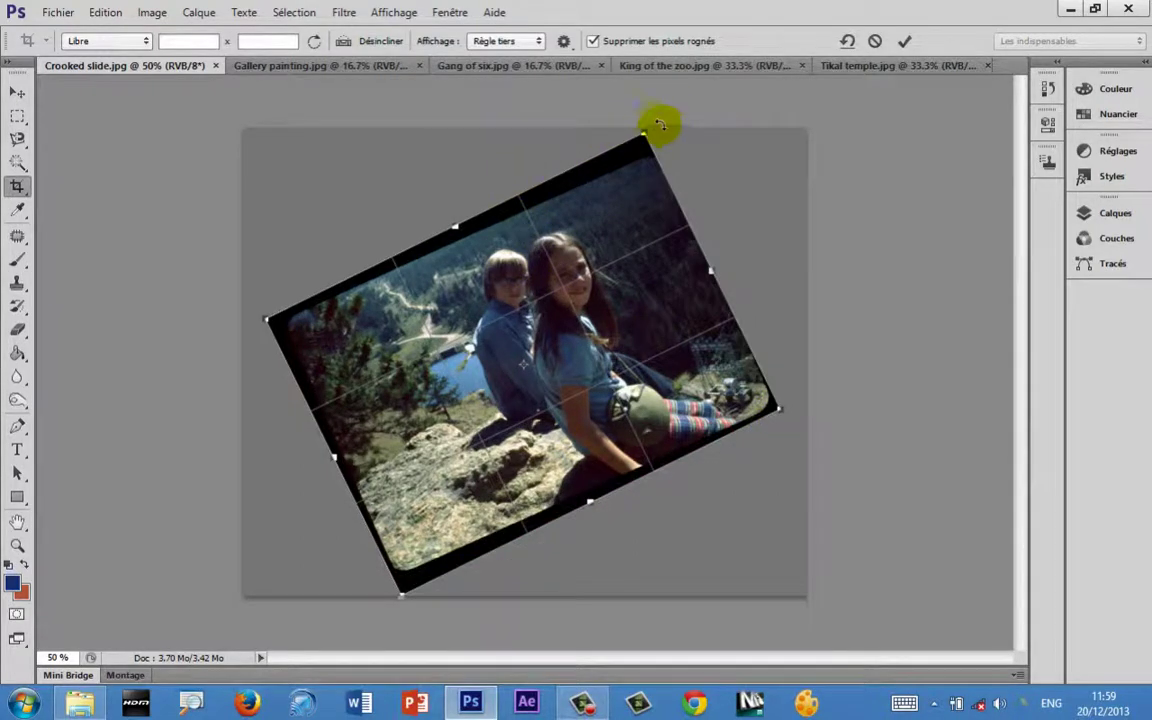
left_click_drag(650, 117, 643, 156)
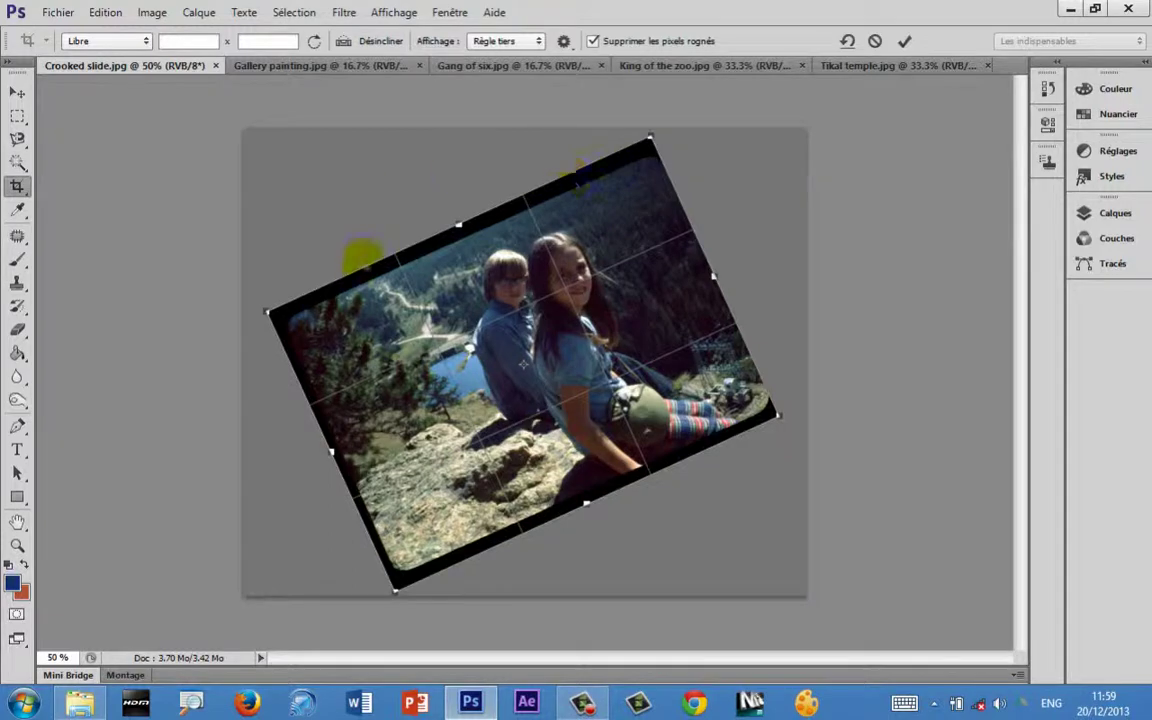
left_click_drag(458, 226, 463, 237)
left_click_drag(588, 504, 583, 497)
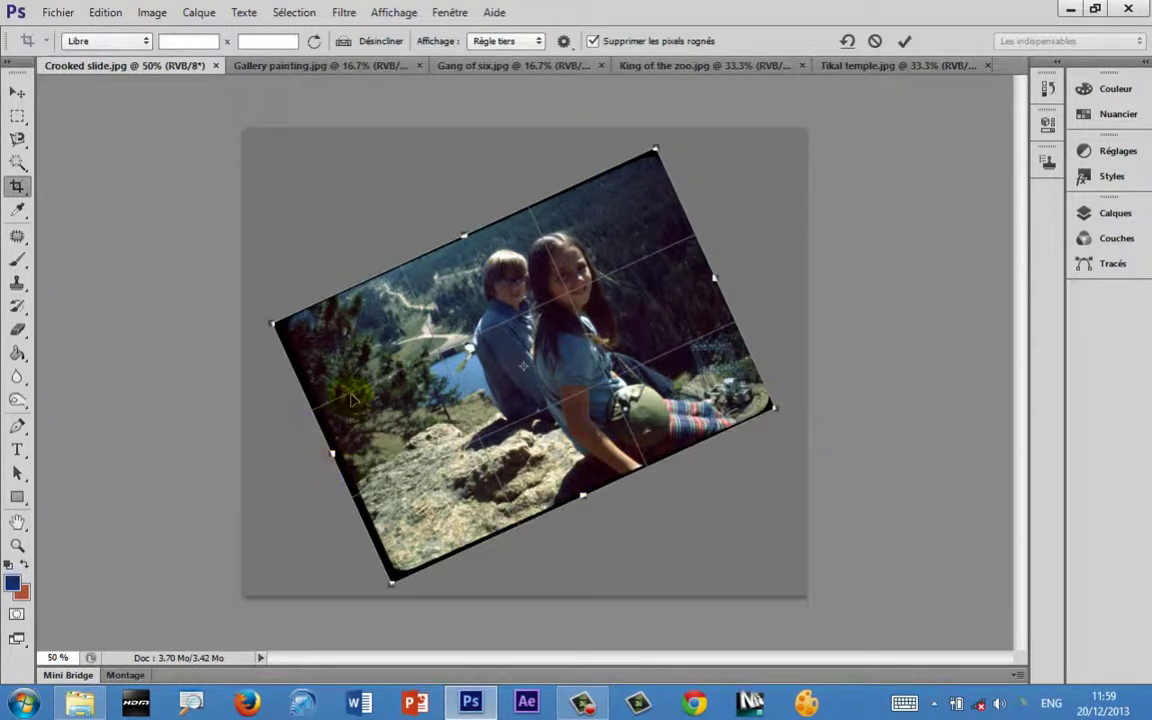
- Disable "Utiliser le mode classique" and cancel the pending crop
left_click(563, 41)
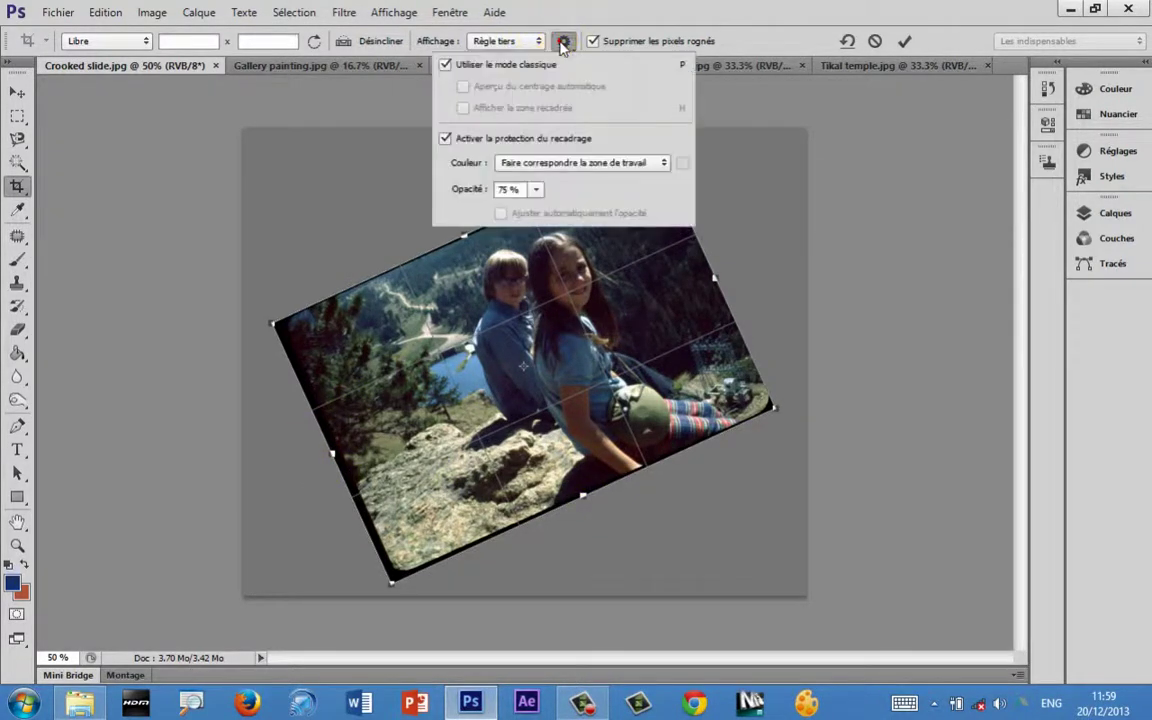
left_click(445, 65)
left_click(758, 7)
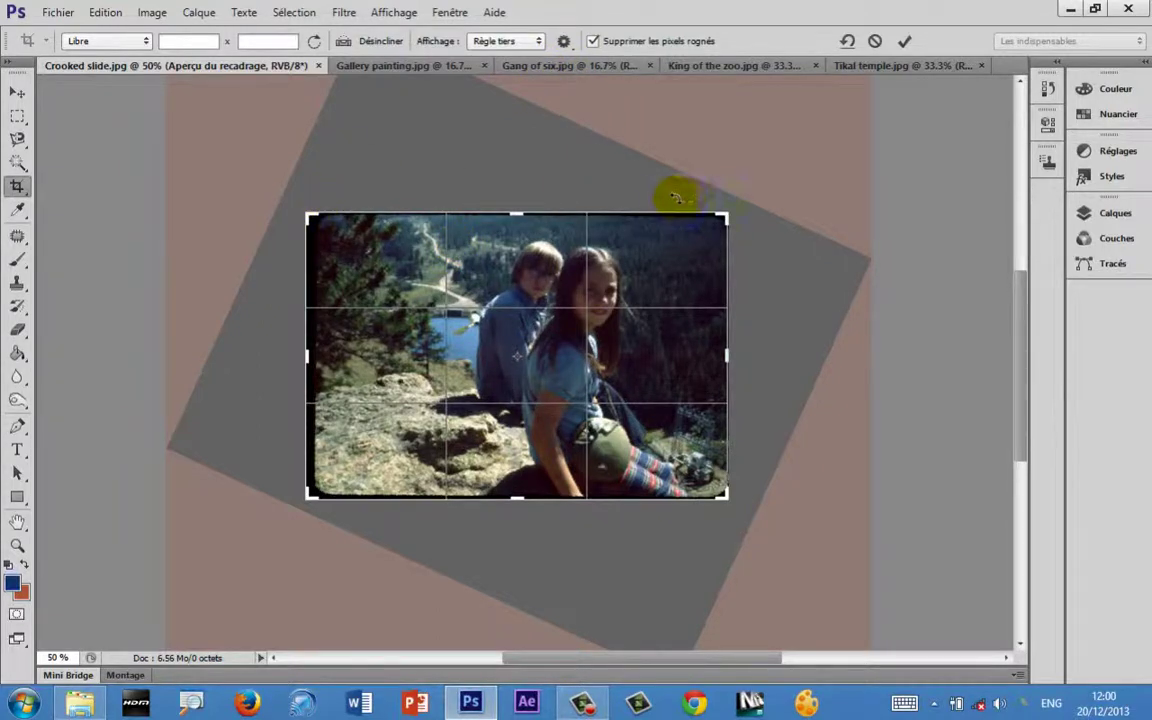
key("Escape")
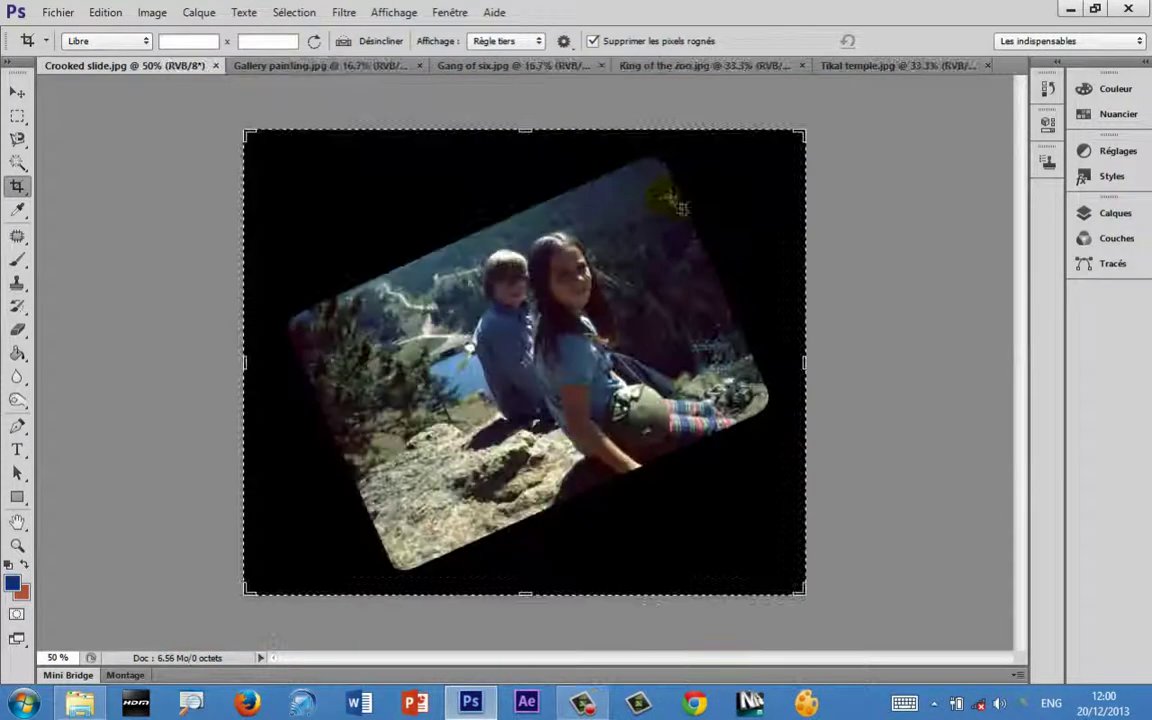
- Draw a new crop frame around the slanted photo and rotate the image until its edges are level
left_click(563, 41)
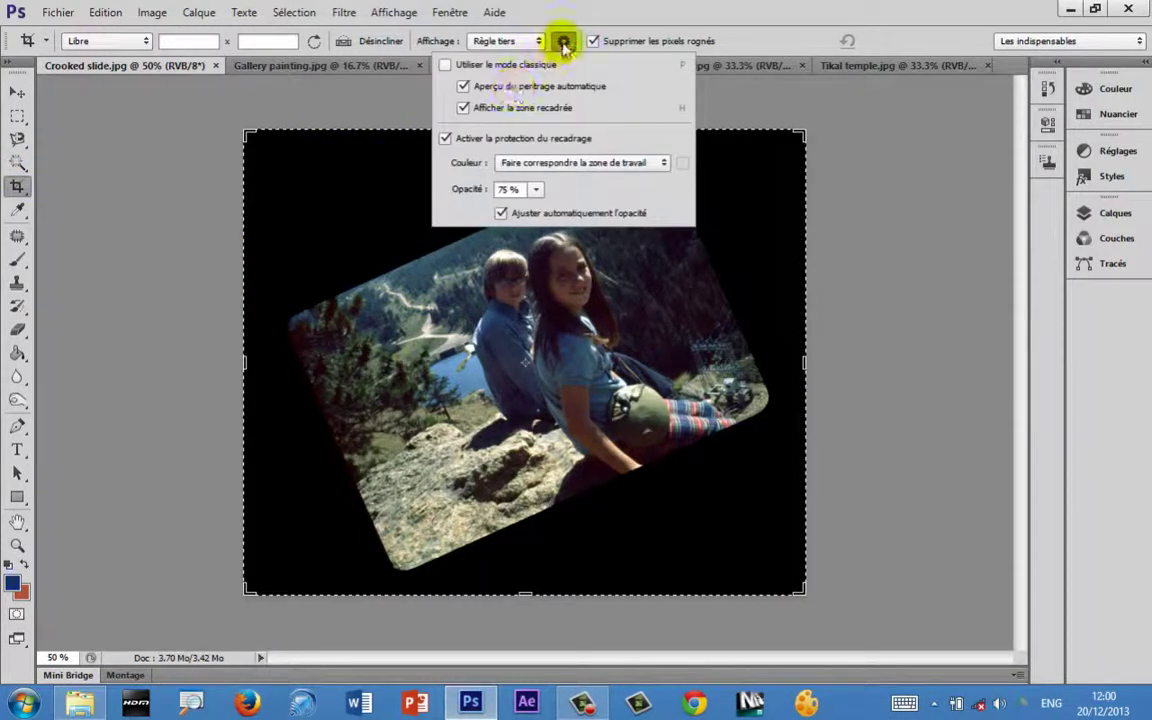
left_click(562, 41)
left_click_drag(318, 186, 745, 525)
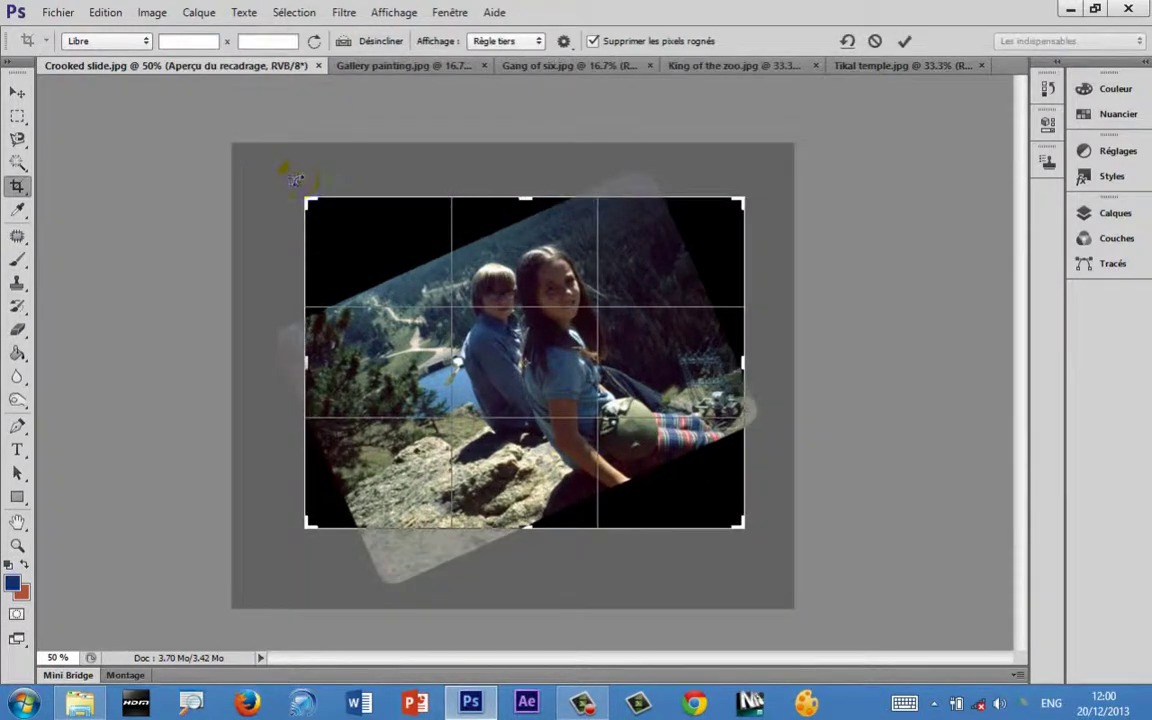
left_click_drag(288, 170, 309, 200)
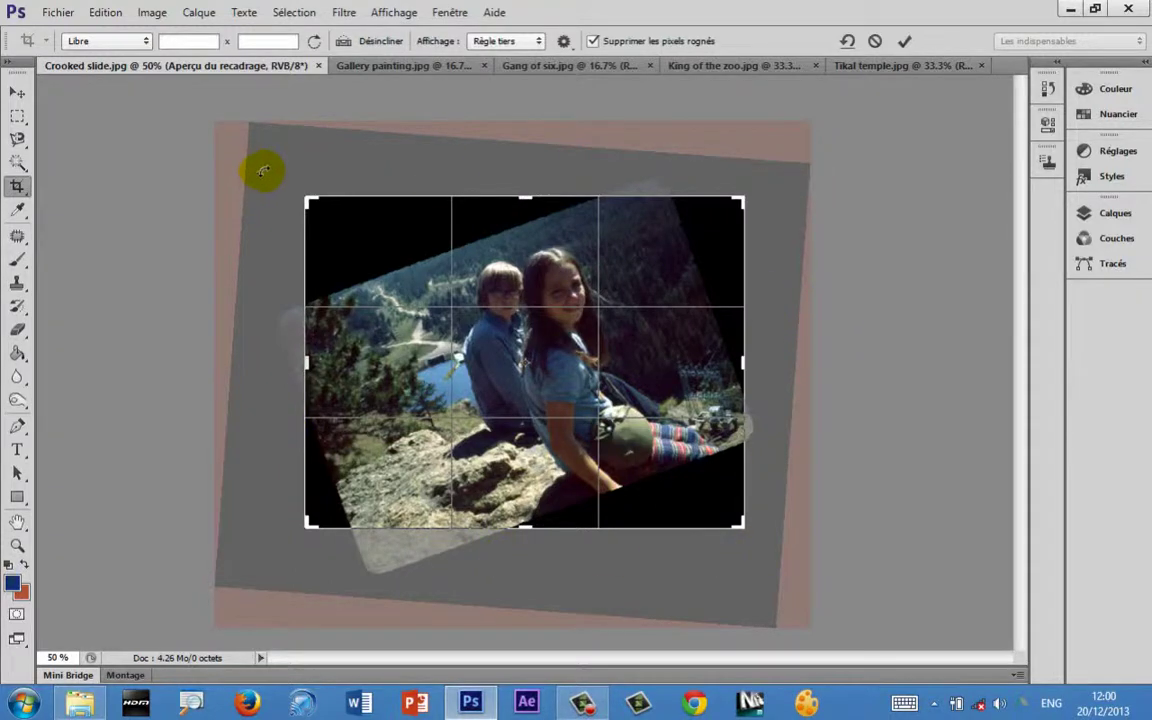
left_click_drag(262, 172, 341, 88)
left_click_drag(448, 375, 442, 373)
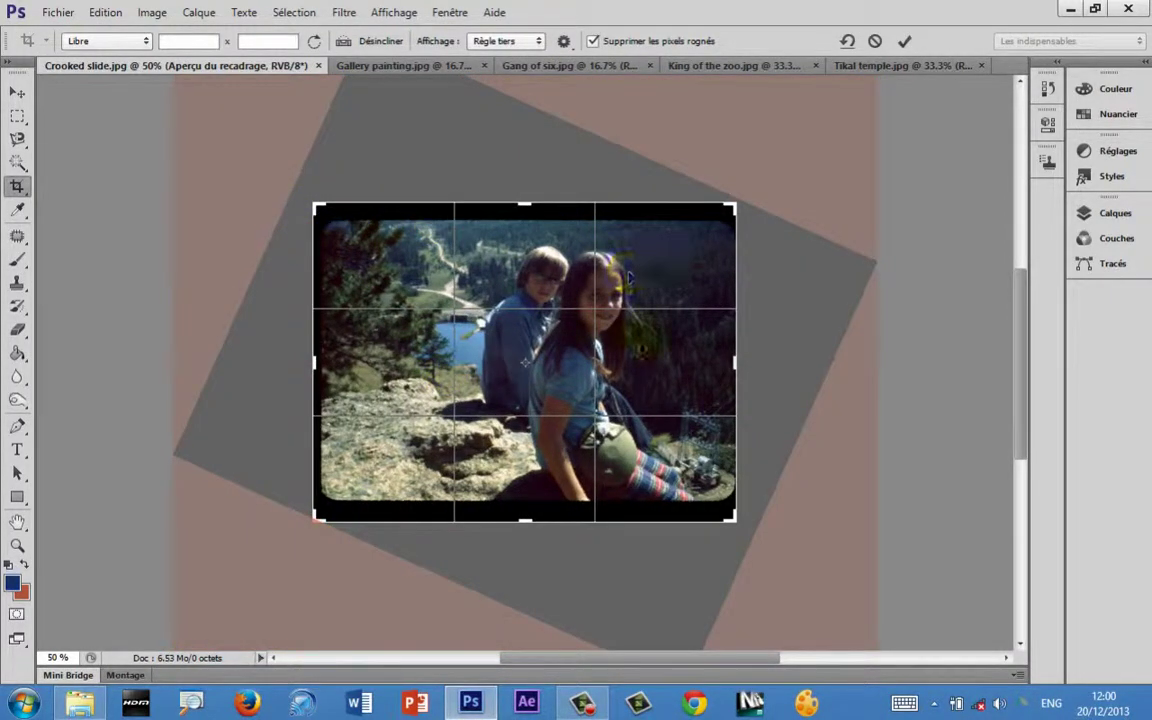
- Pull in the crop frame's lower, upper and left sides to exclude the black border and fine-tune the rotation
left_click_drag(522, 523, 522, 503)
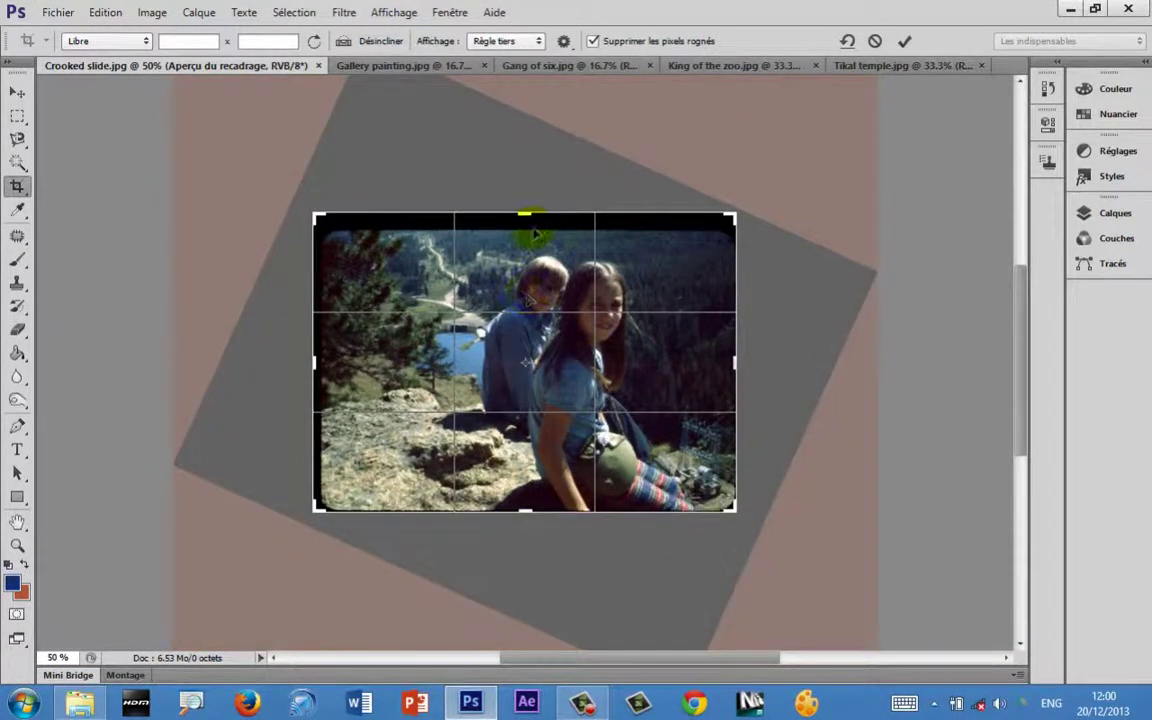
left_click_drag(527, 214, 527, 221)
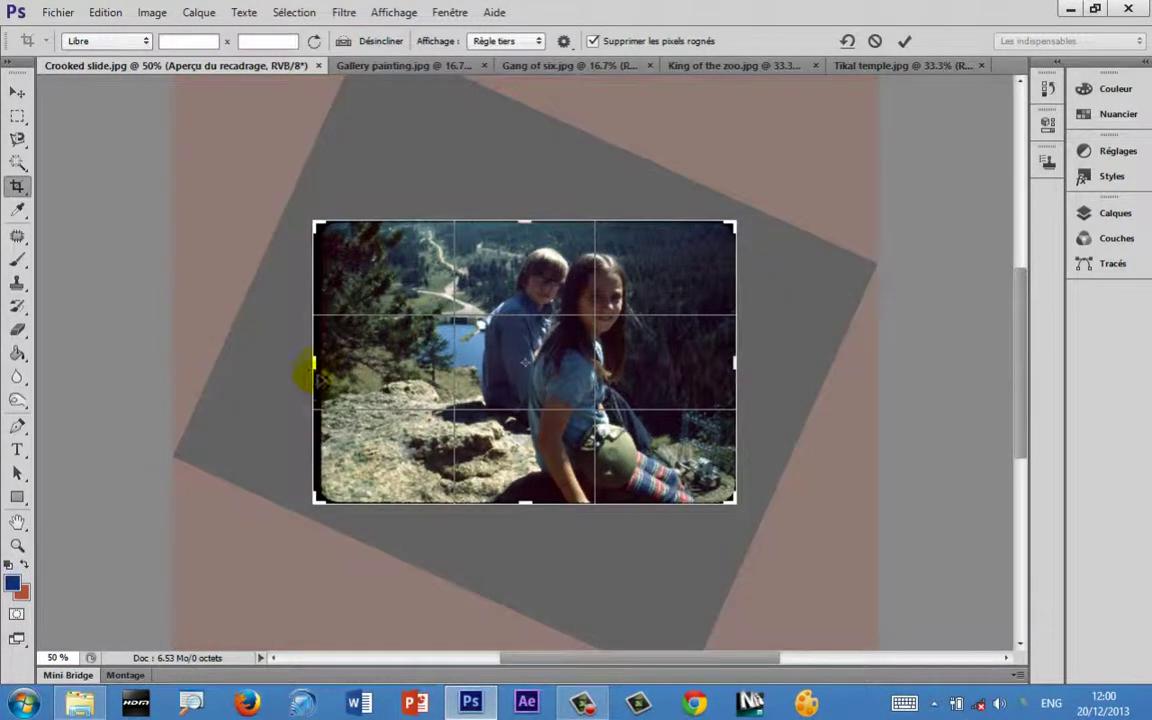
left_click_drag(313, 367, 322, 368)
left_click_drag(393, 533, 399, 532)
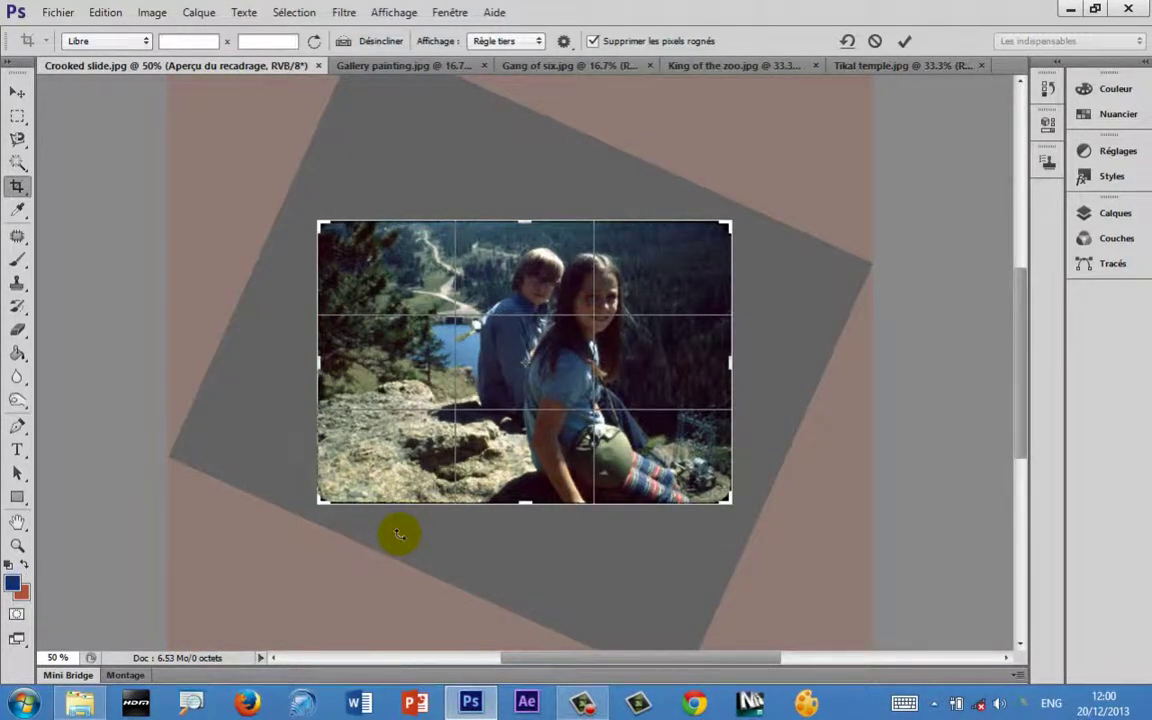
key("Return")
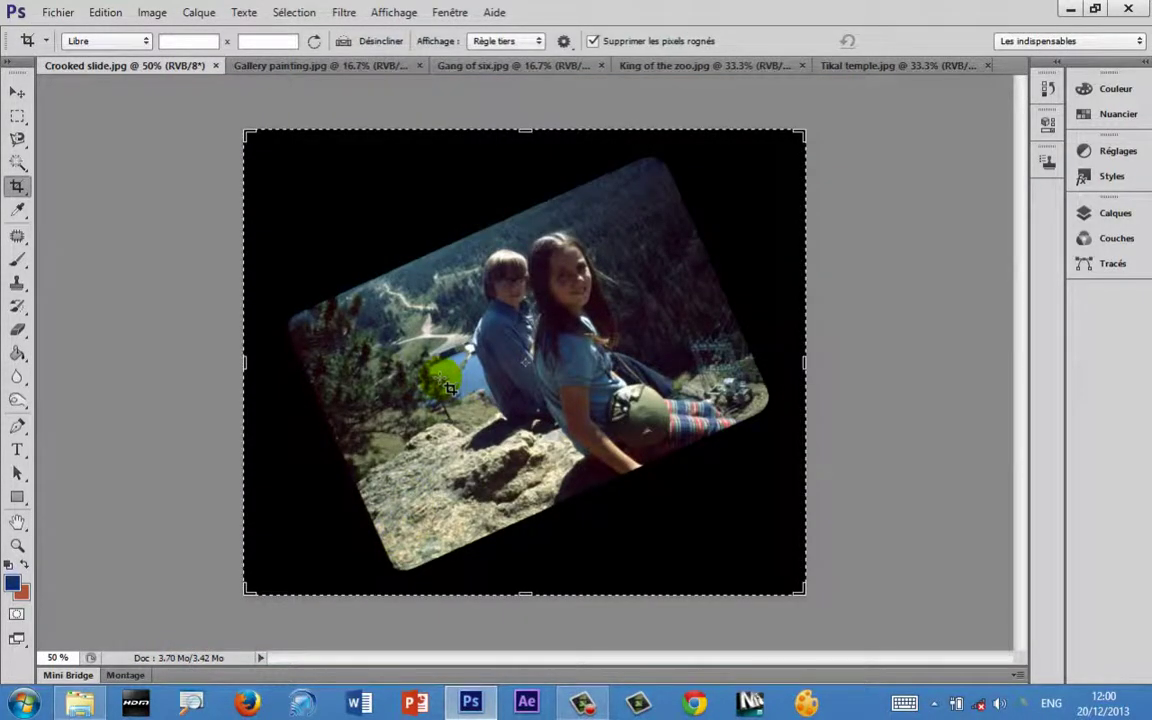
left_click_drag(445, 383, 236, 256)
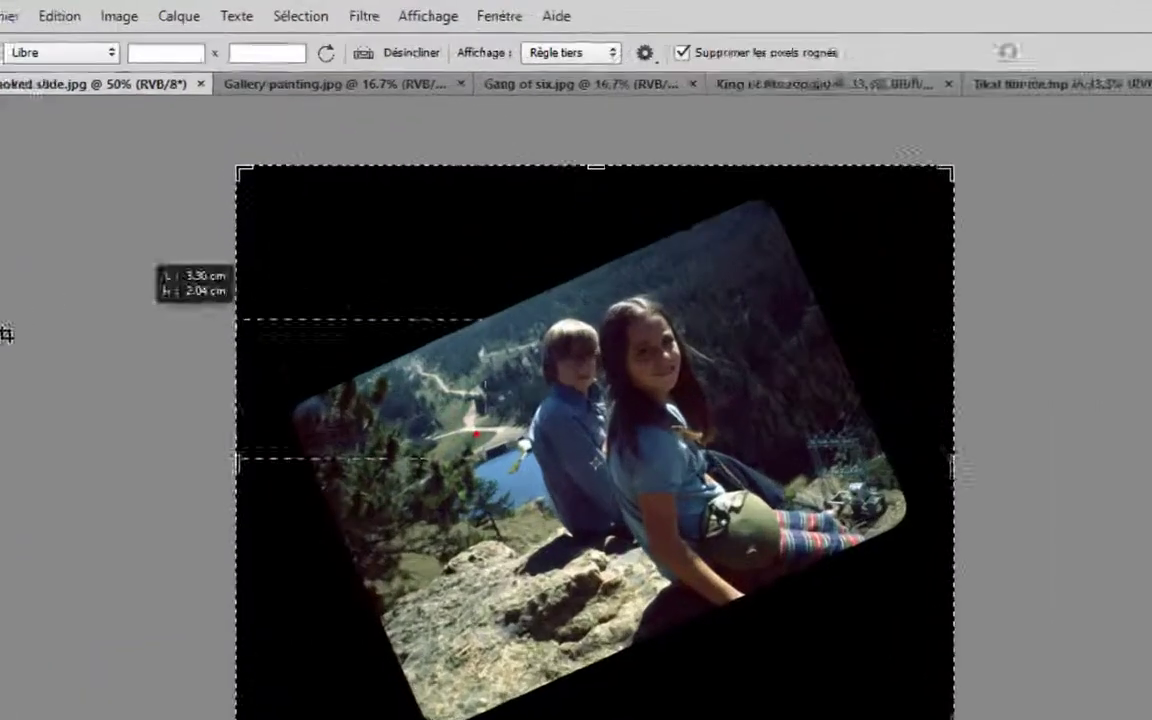
left_click(397, 95)
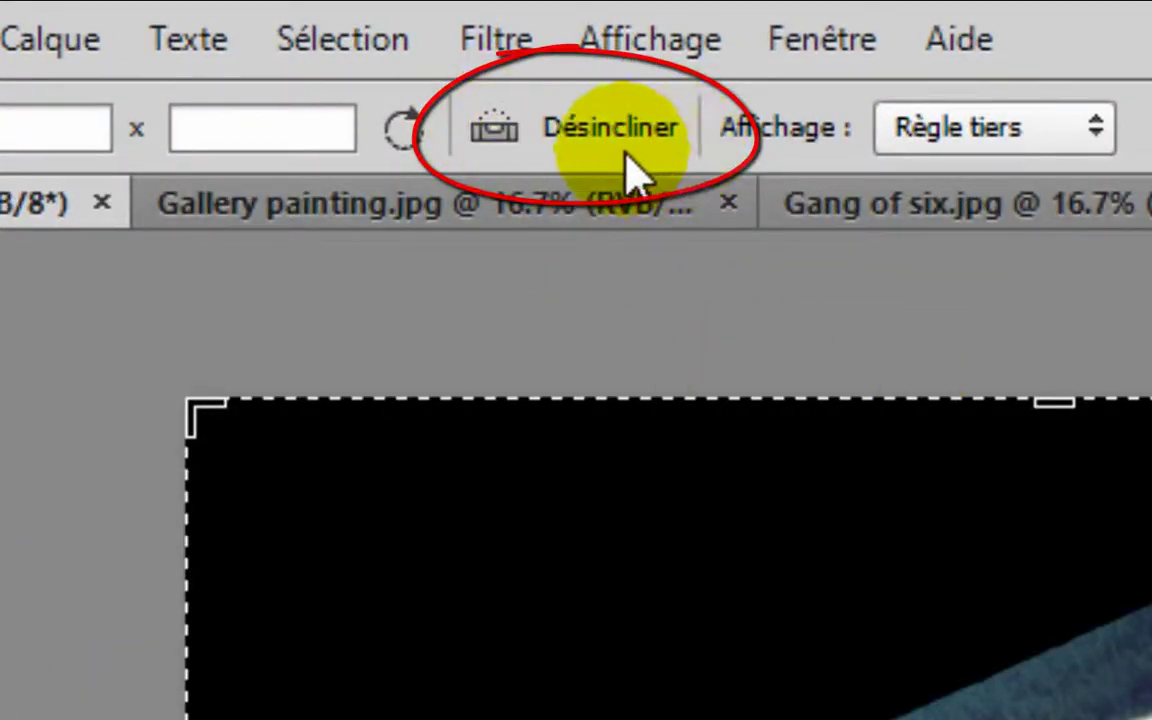
left_click(508, 132)
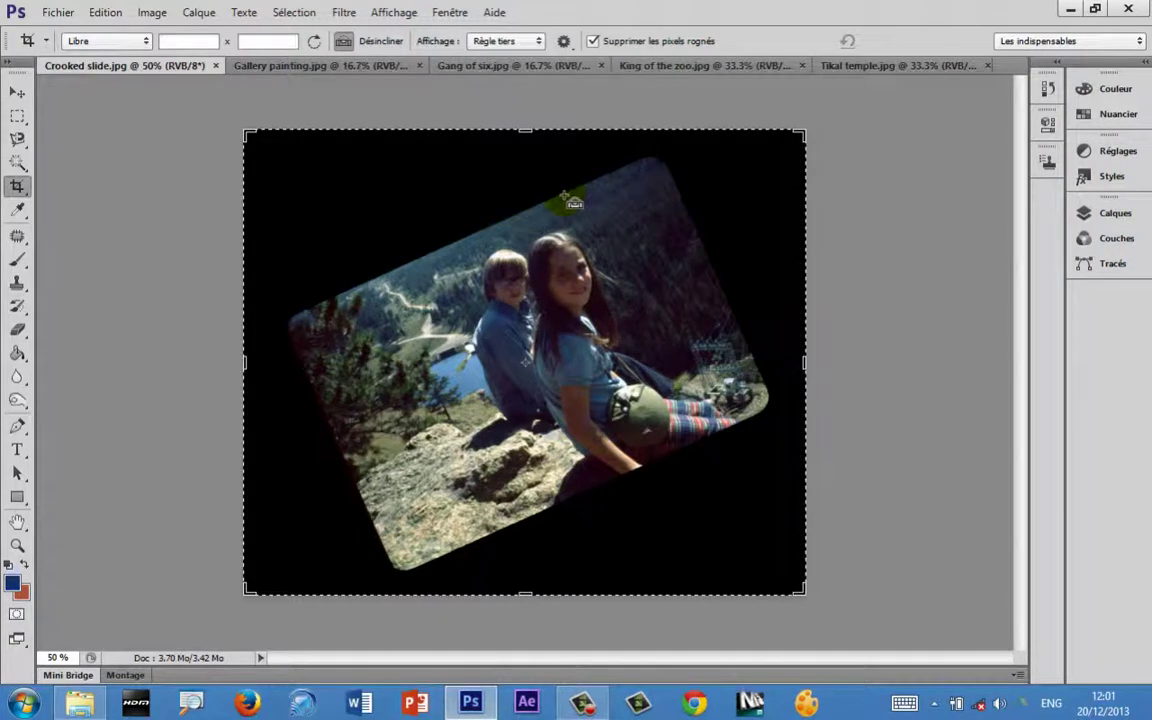
scroll(566, 211, "up", 5)
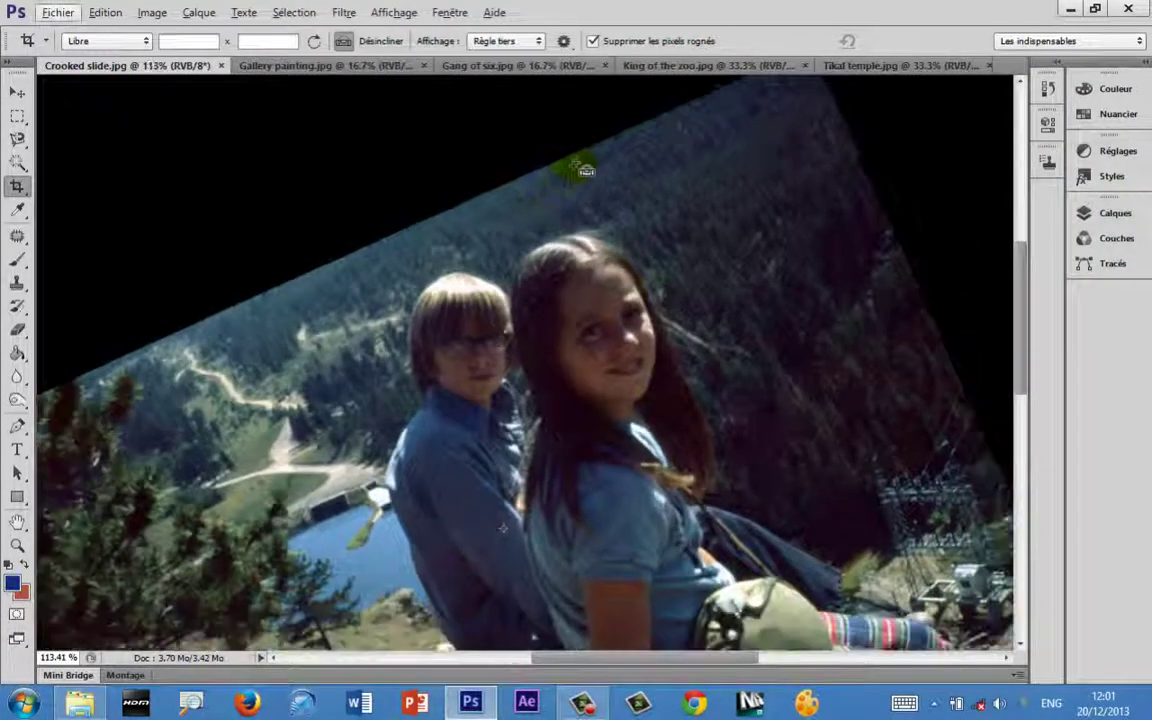
left_click(596, 147)
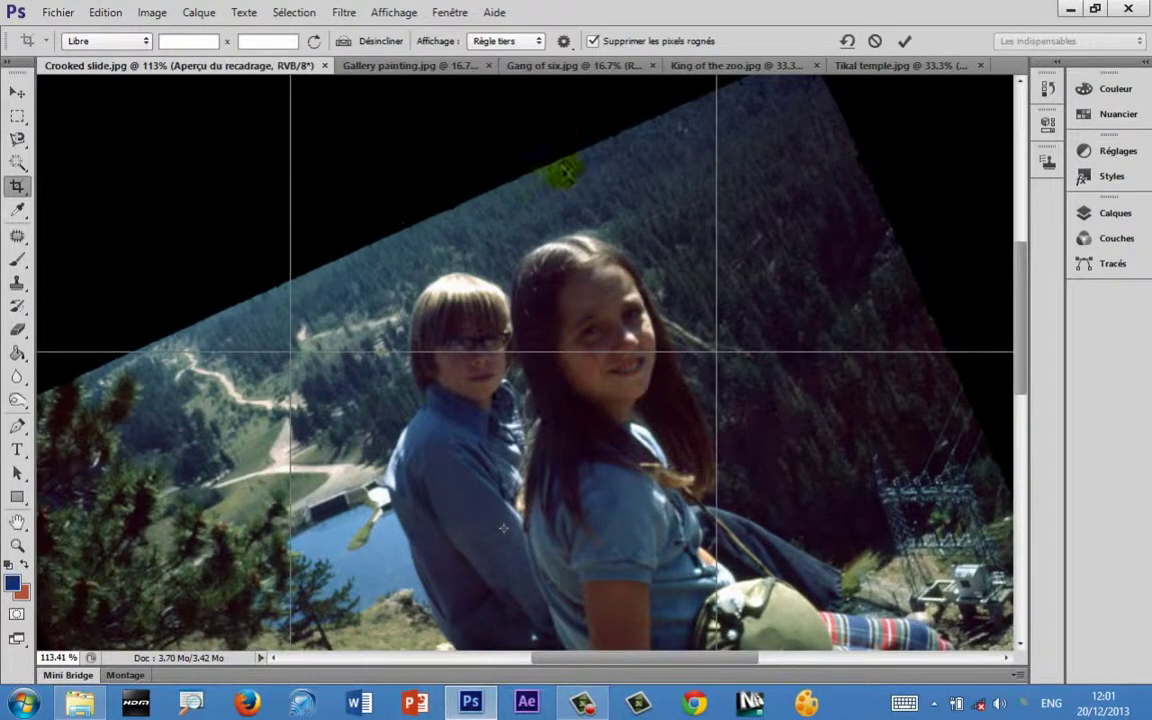
left_click(344, 41)
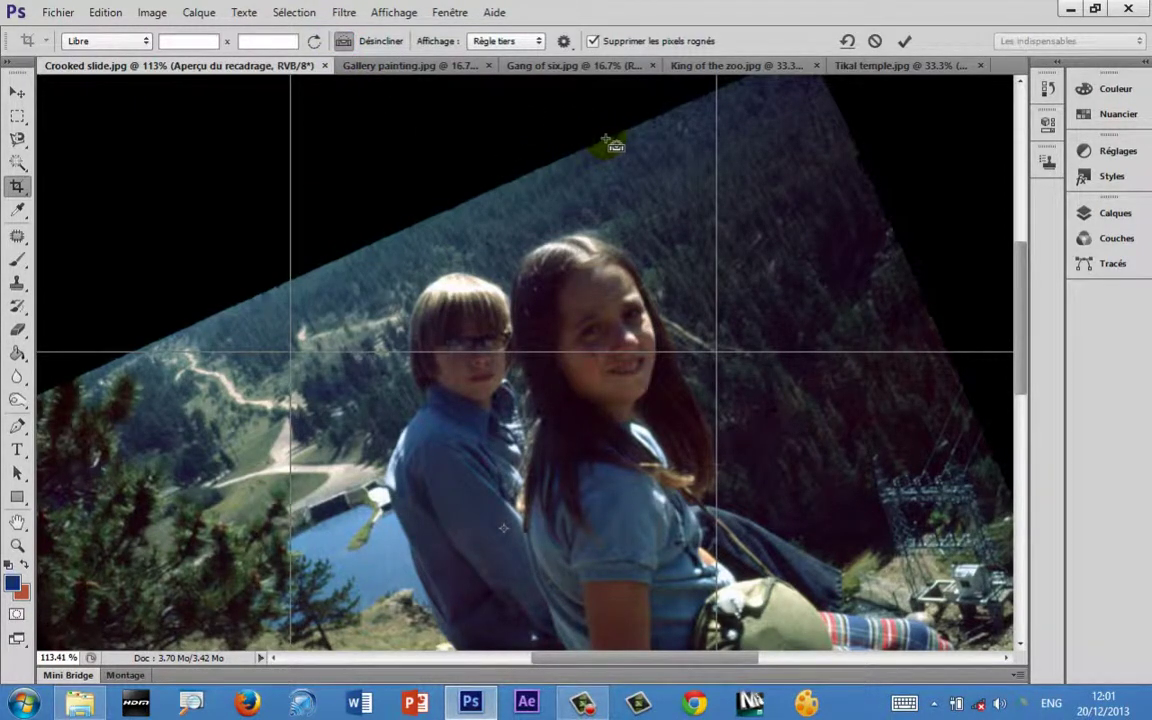
key("Escape")
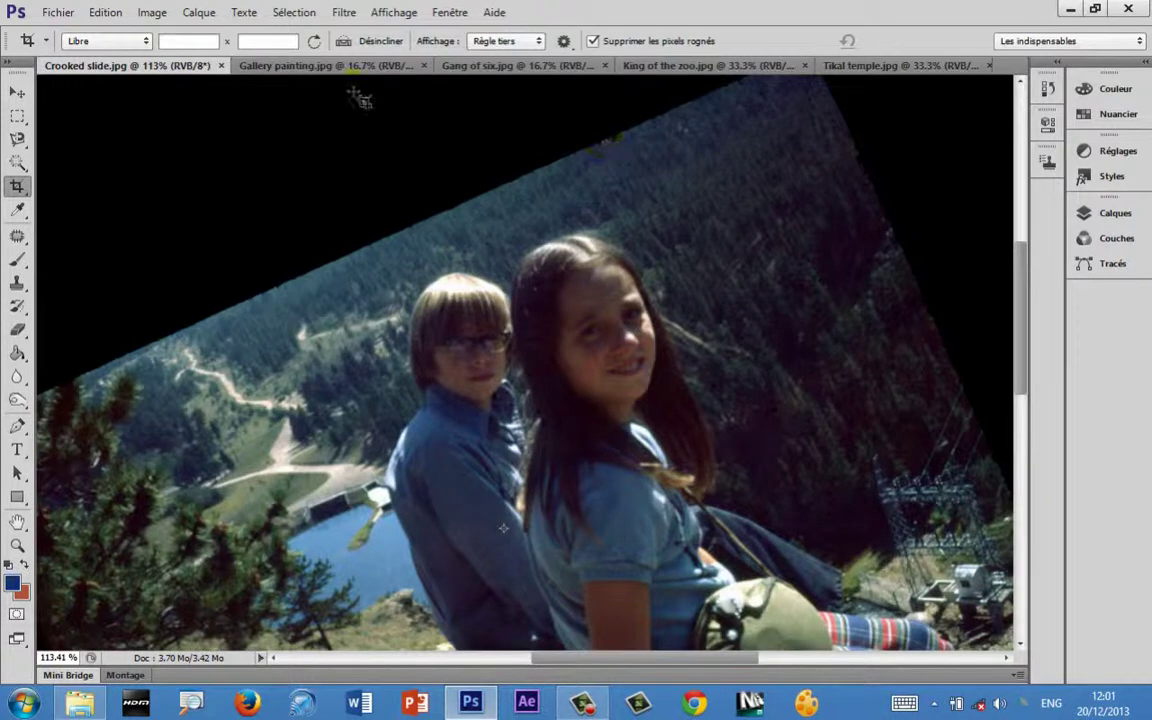
- Straighten the photo with the Désincliner tool by tracing its slanted upper edge, at about 24.3°
mouse_move(580, 156)
left_mouse_down()
mouse_move(337, 249)
mouse_move(85, 319)
mouse_move(88, 356)
mouse_move(74, 378)
left_mouse_up()
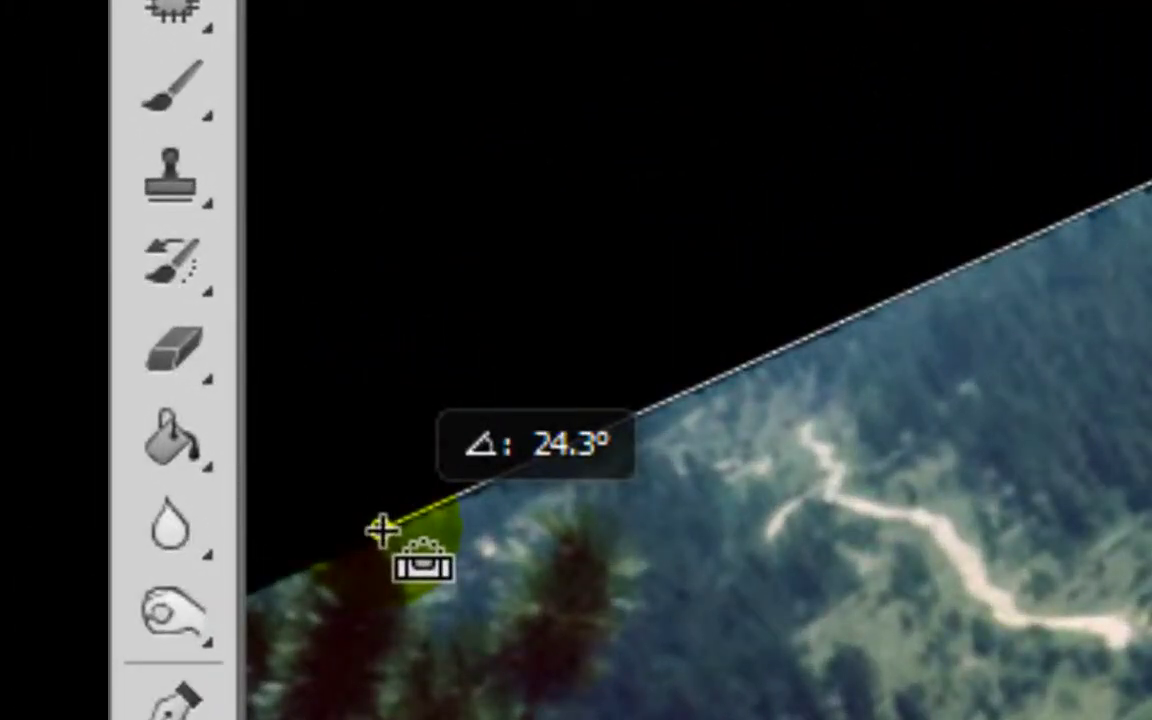
left_click_drag(383, 530, 72, 382)
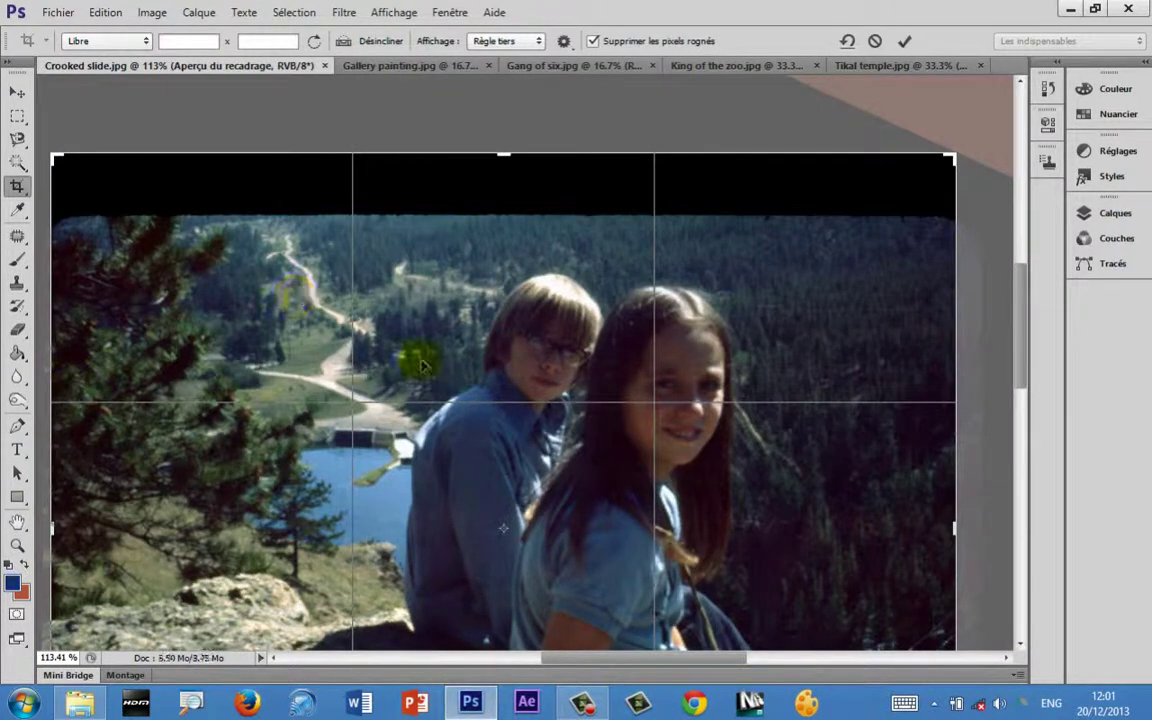
- Fit the four sides of the crop frame to the straightened photo, excluding the black borders, and apply the crop
scroll(418, 370, "down", 5)
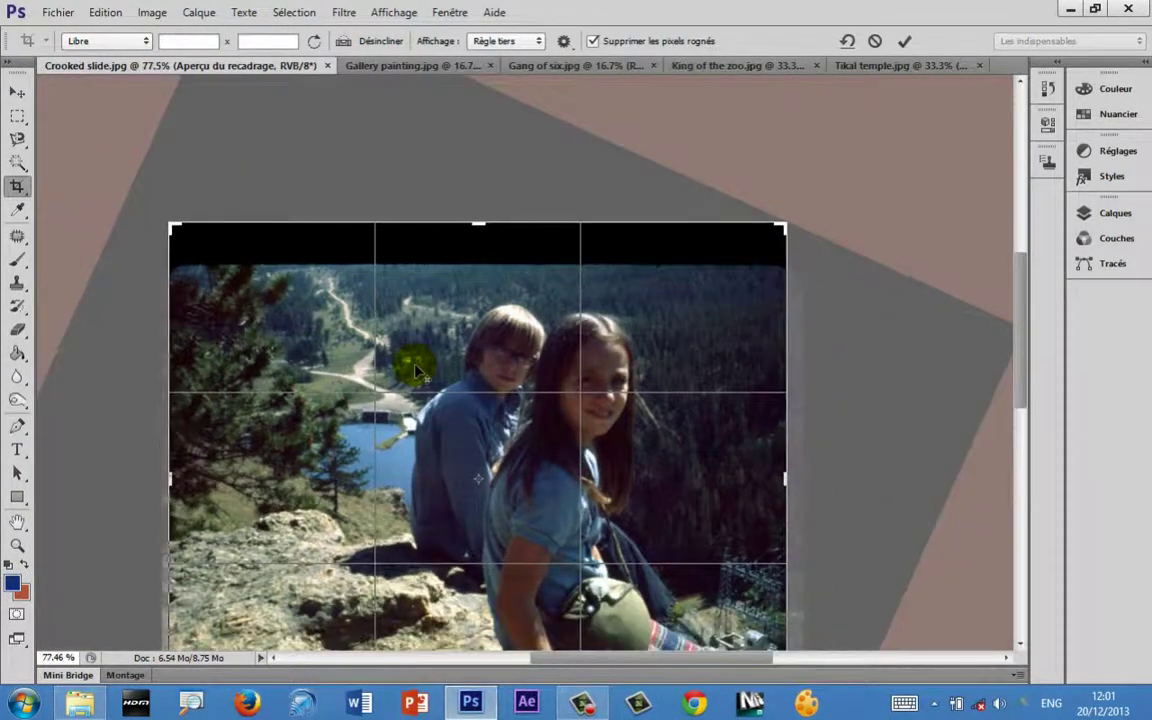
scroll(418, 370, "down", 3)
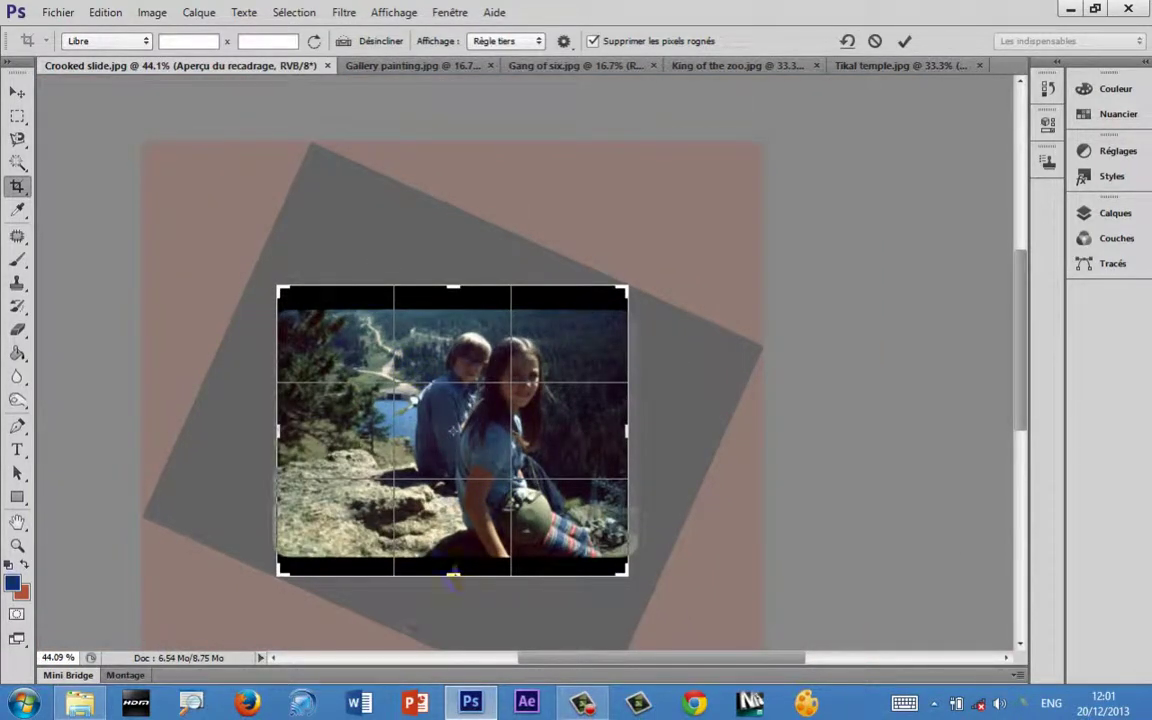
left_click_drag(454, 572, 454, 566)
left_click_drag(628, 432, 633, 432)
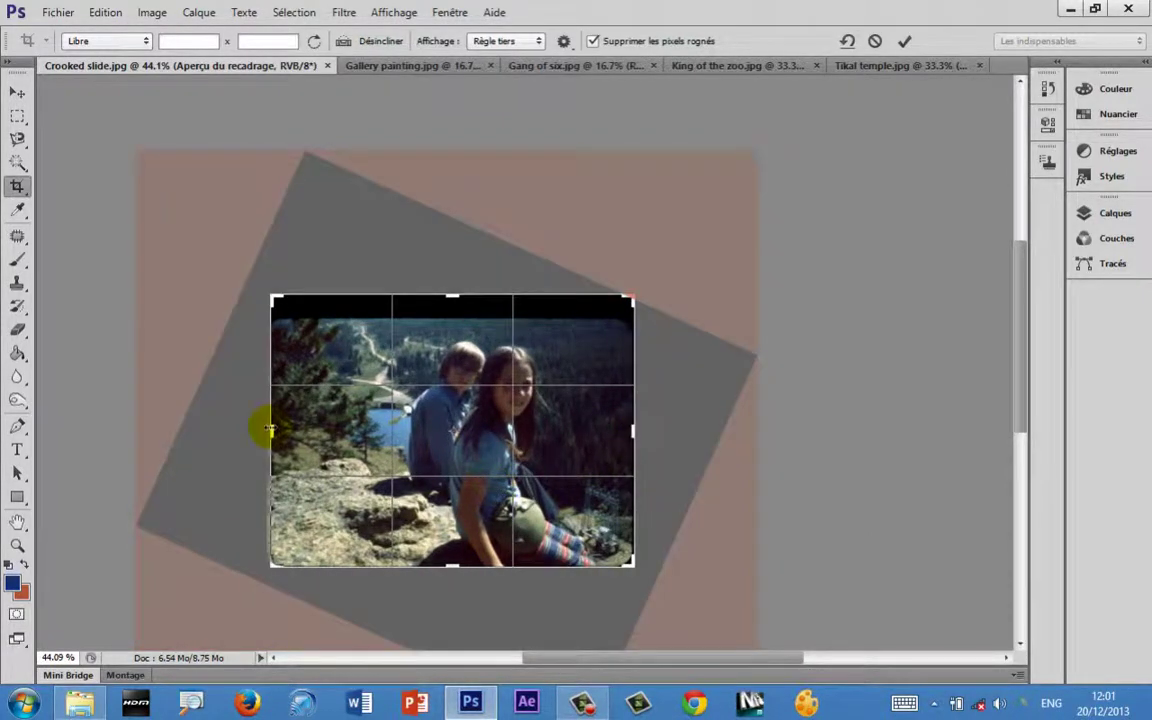
left_click_drag(271, 429, 269, 431)
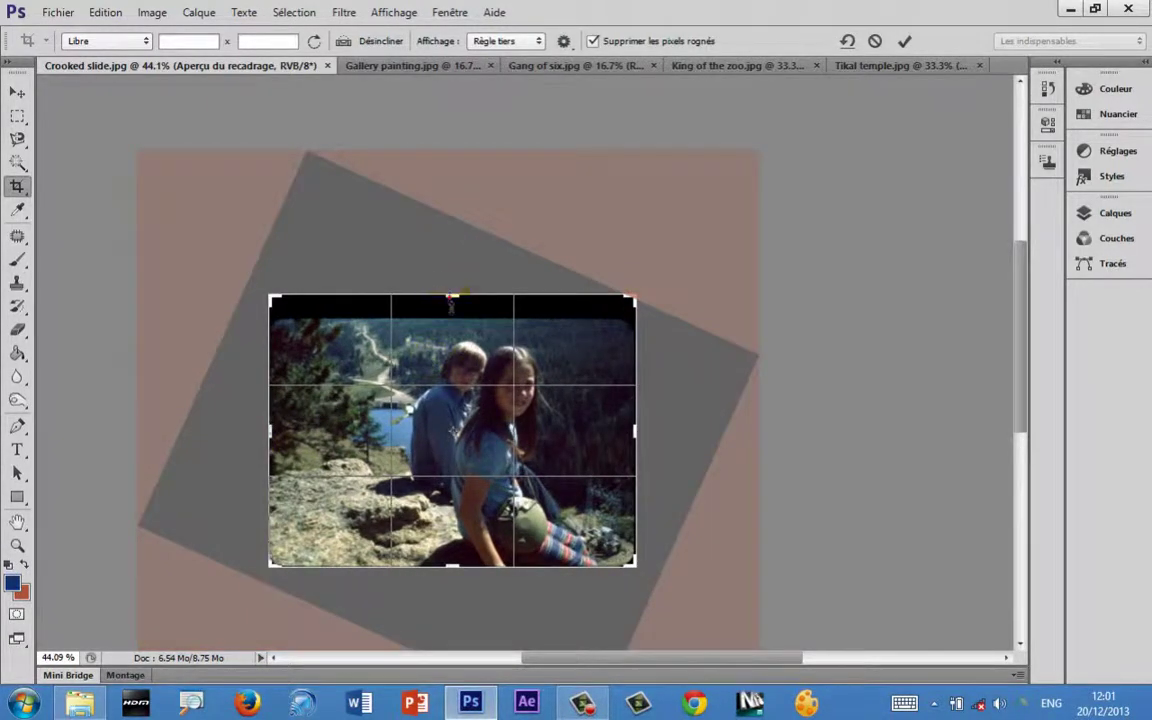
left_click_drag(451, 301, 451, 310)
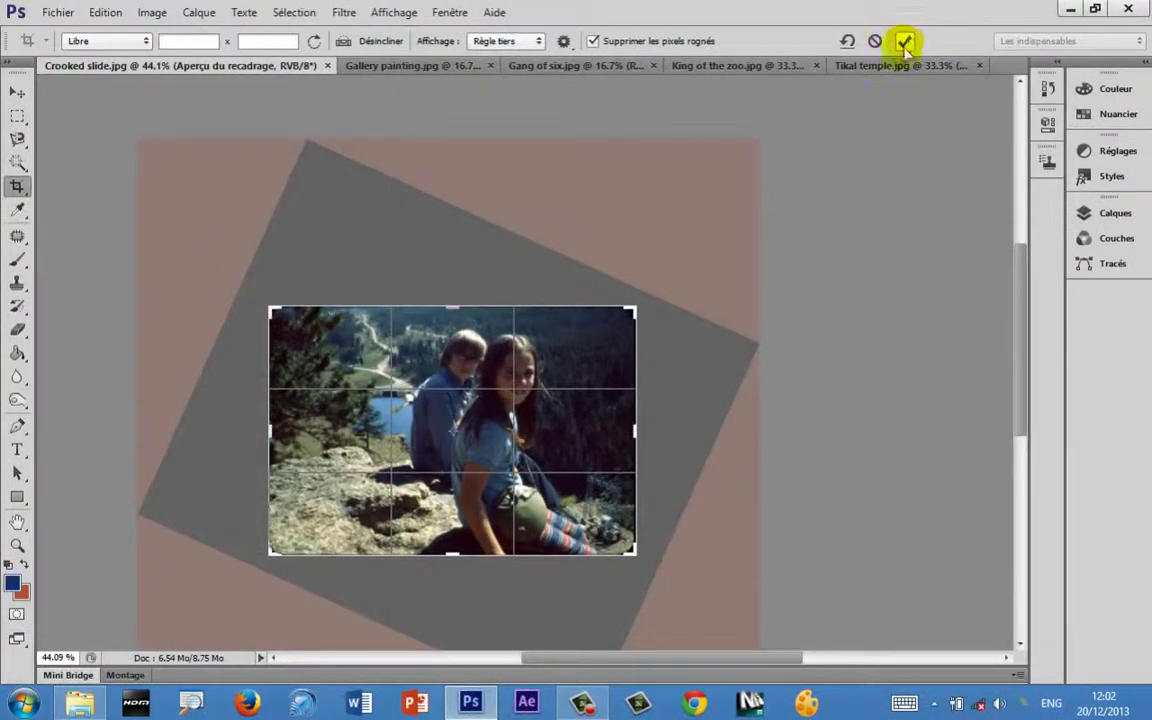
key("Return")
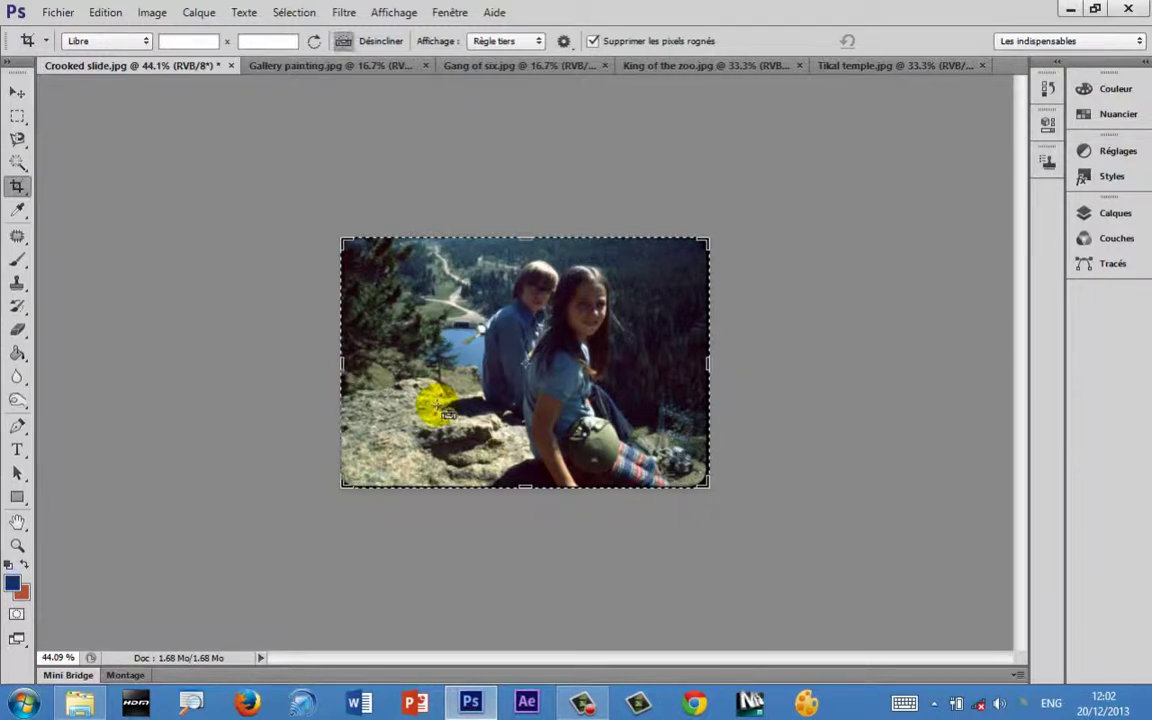
- Undo the crop and run the "Rogner et désincliner les photos" automation on Crooked slide.jpg
key("ctrl+z")
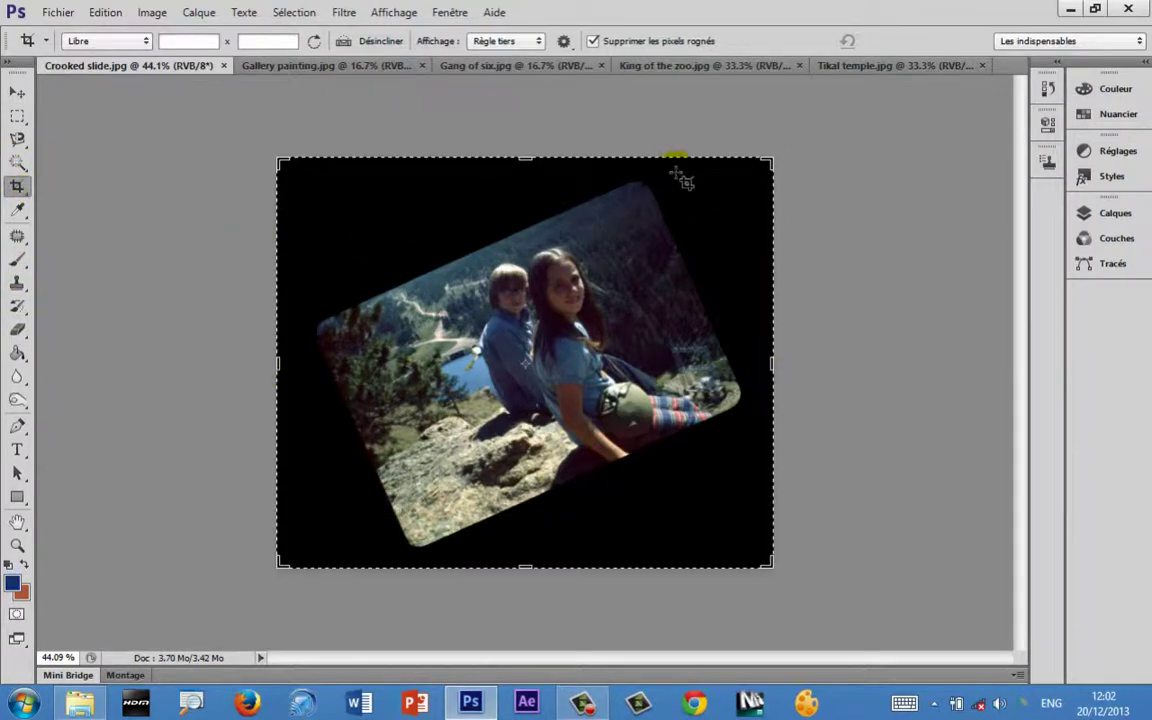
left_click(62, 14)
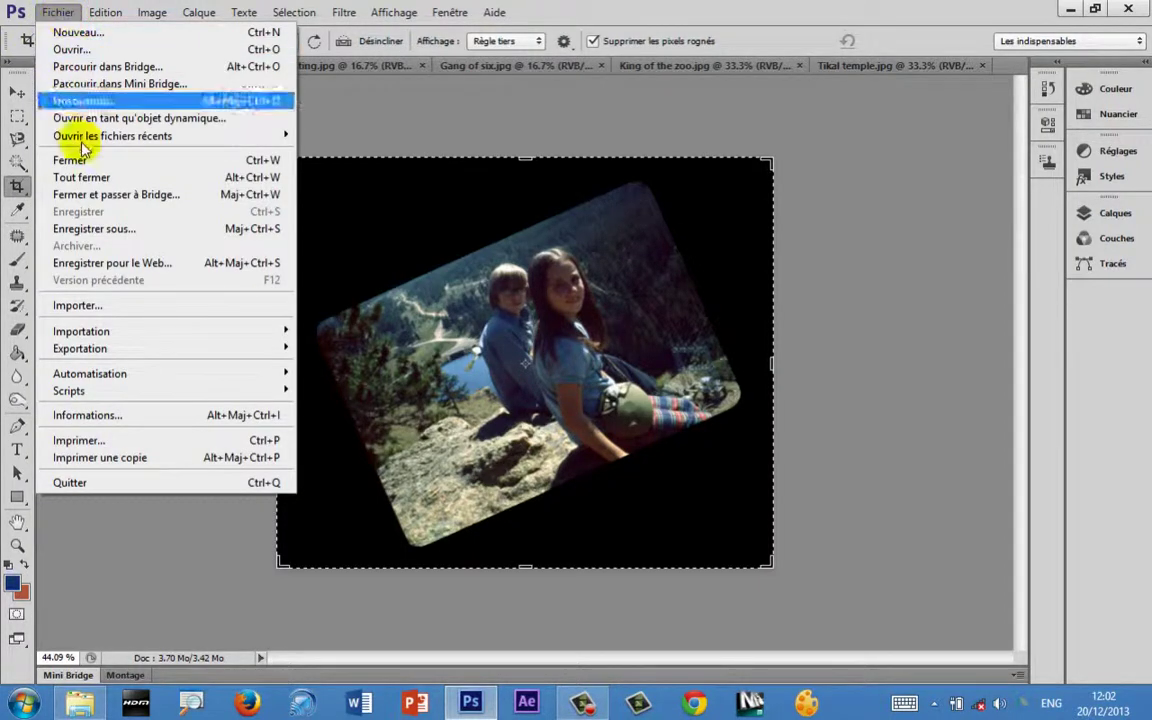
mouse_move(143, 375)
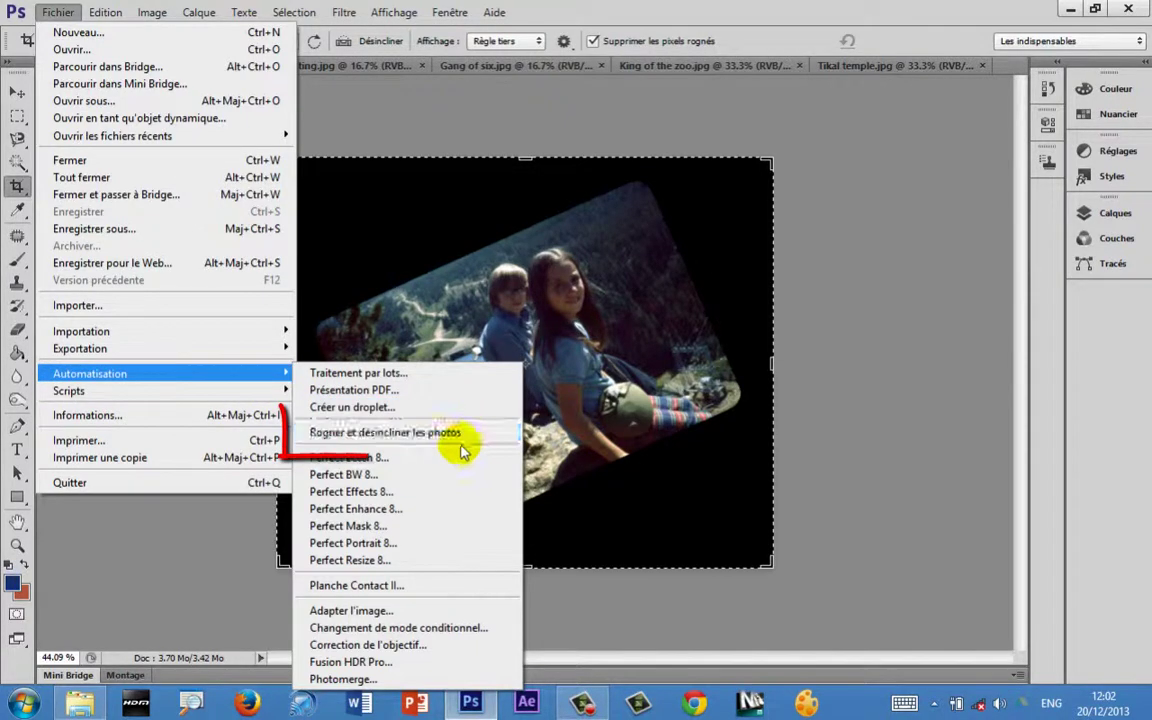
left_click(336, 434)
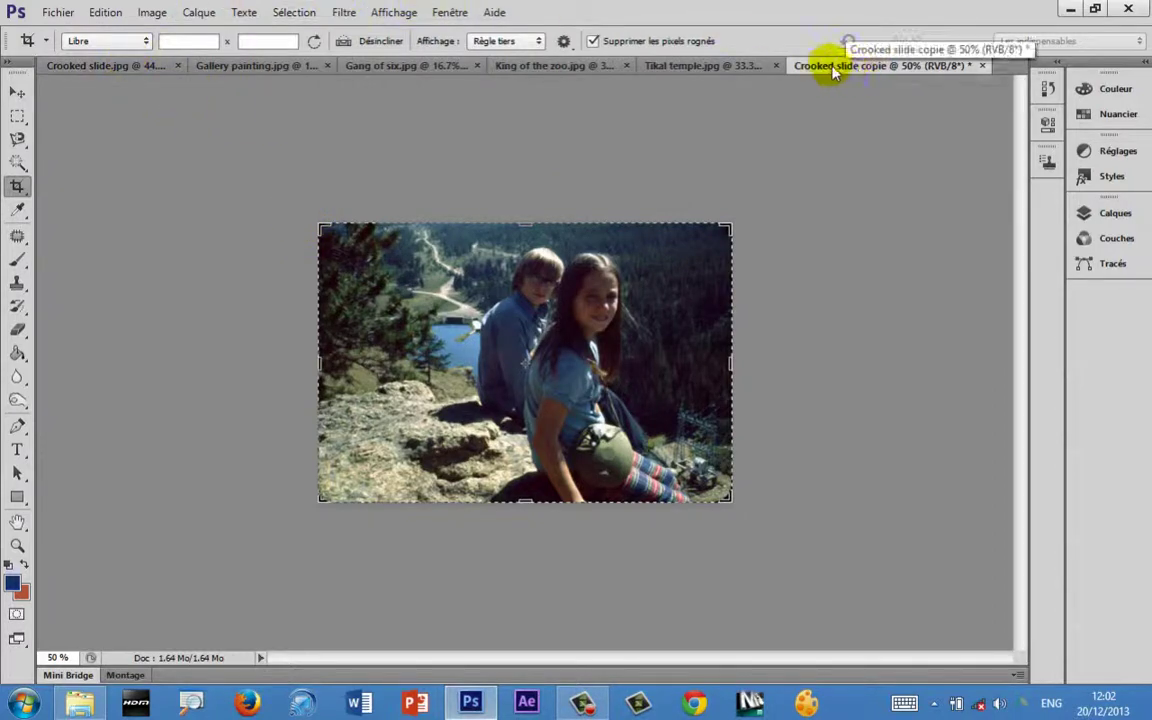
- Compare Crooked slide copie with the original Crooked slide.jpg and close the copy without saving
left_click(120, 64)
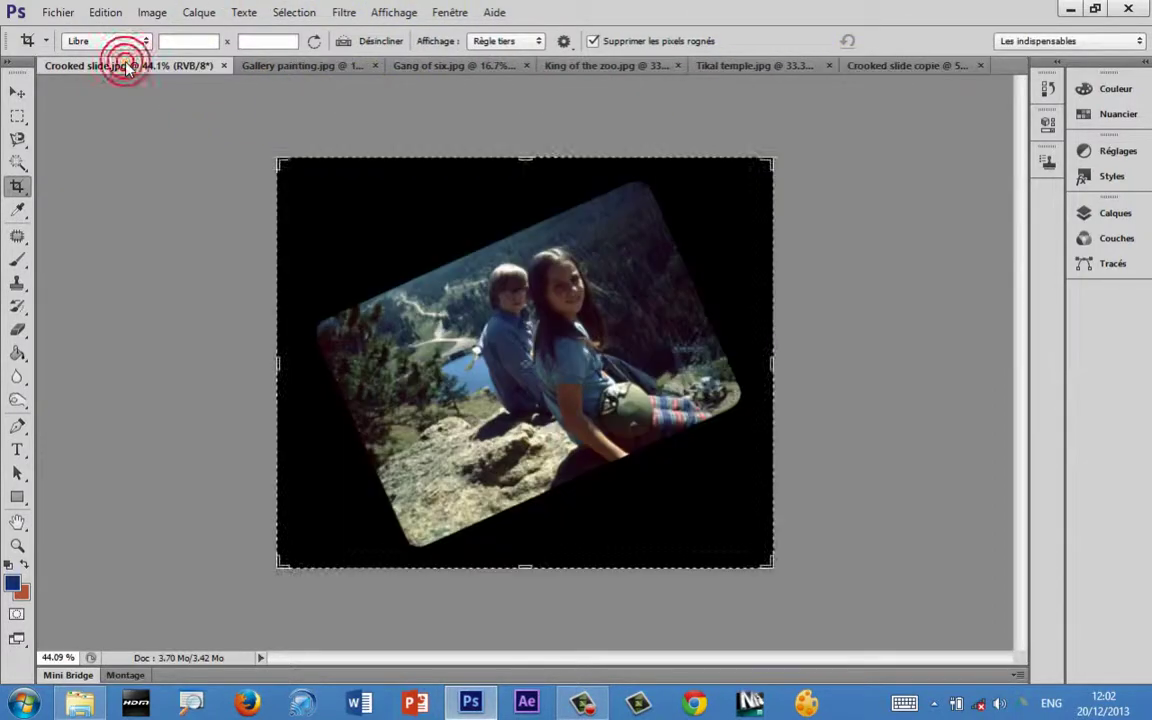
left_click(890, 67)
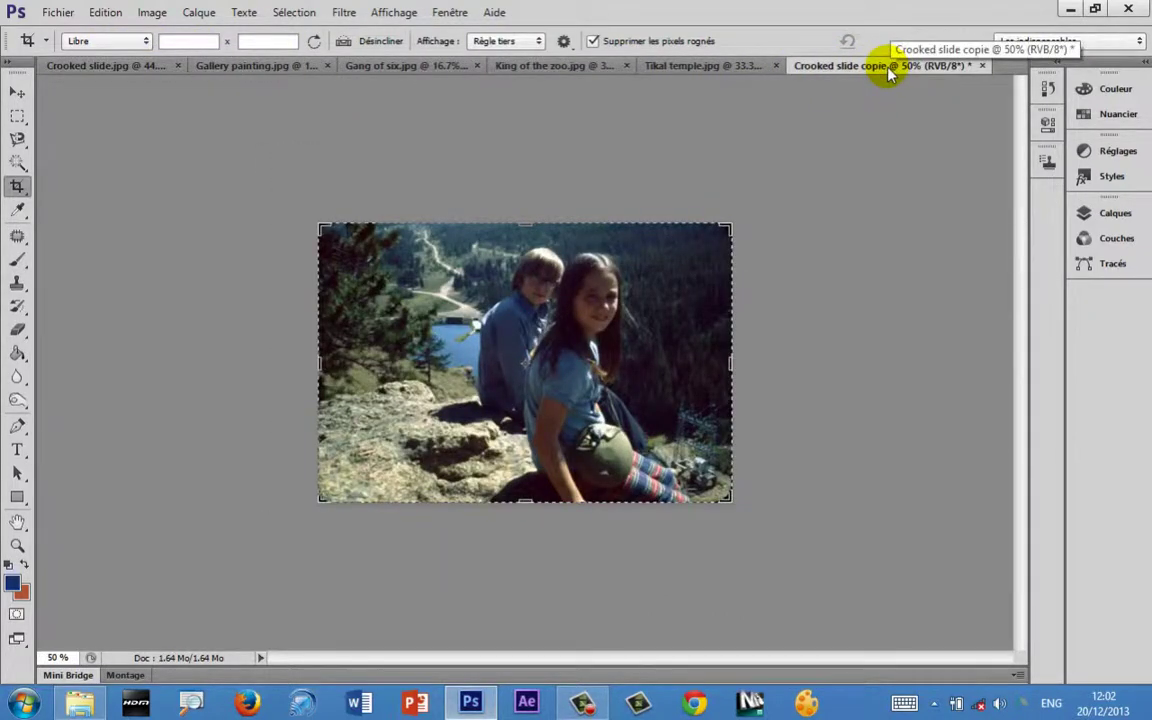
left_click(982, 65)
left_click(576, 276)
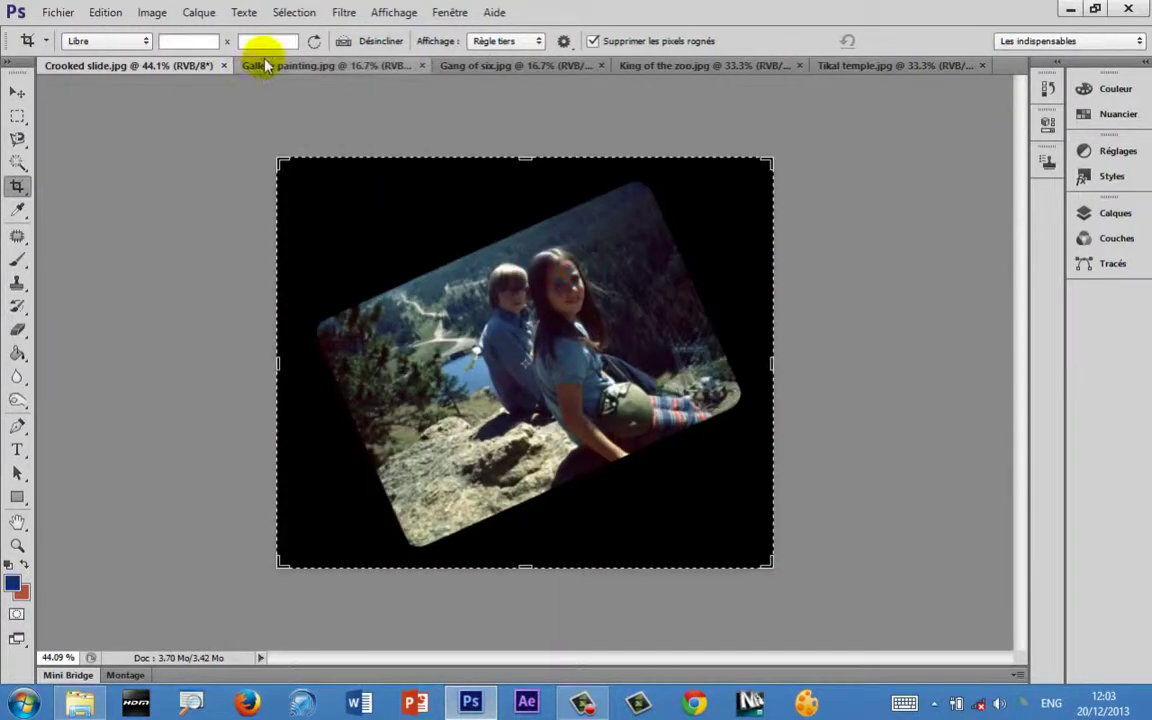
- Place Gang of six.jpg before Gallery painting.jpg in the document order and run "Rogner et désincliner les photos" on it
left_click(270, 66)
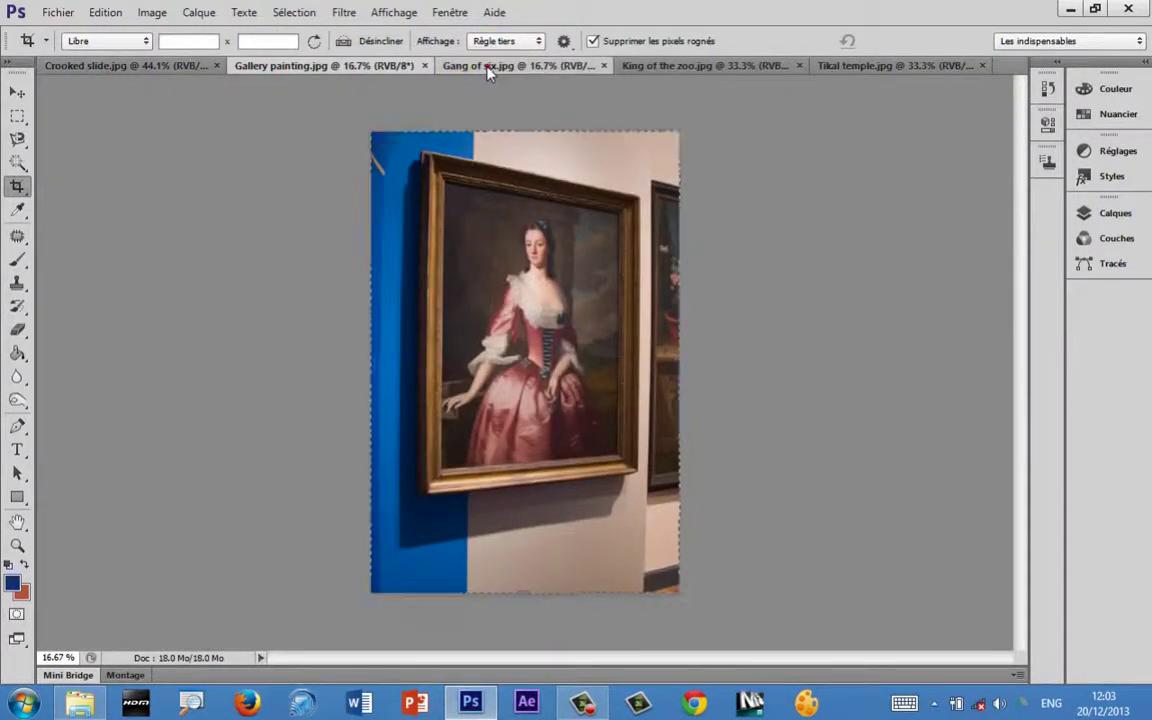
left_click(487, 68)
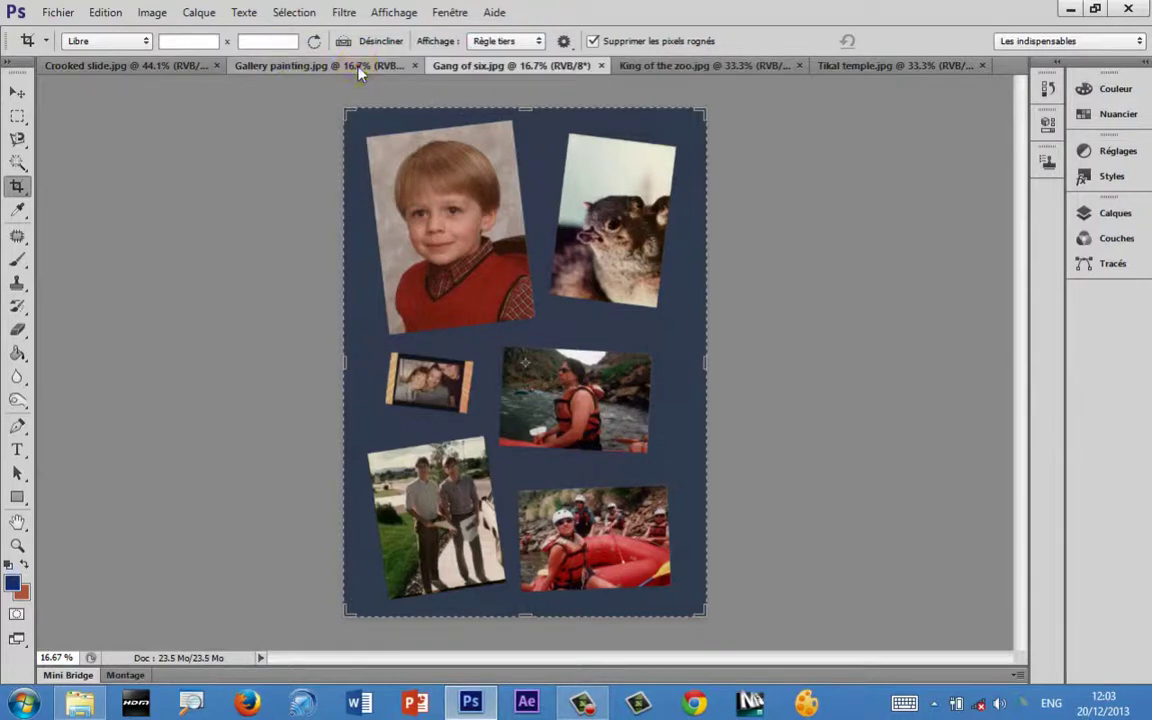
left_click(321, 65)
mouse_move(435, 62)
left_mouse_down()
mouse_move(238, 61)
mouse_move(298, 72)
mouse_move(290, 66)
left_mouse_up()
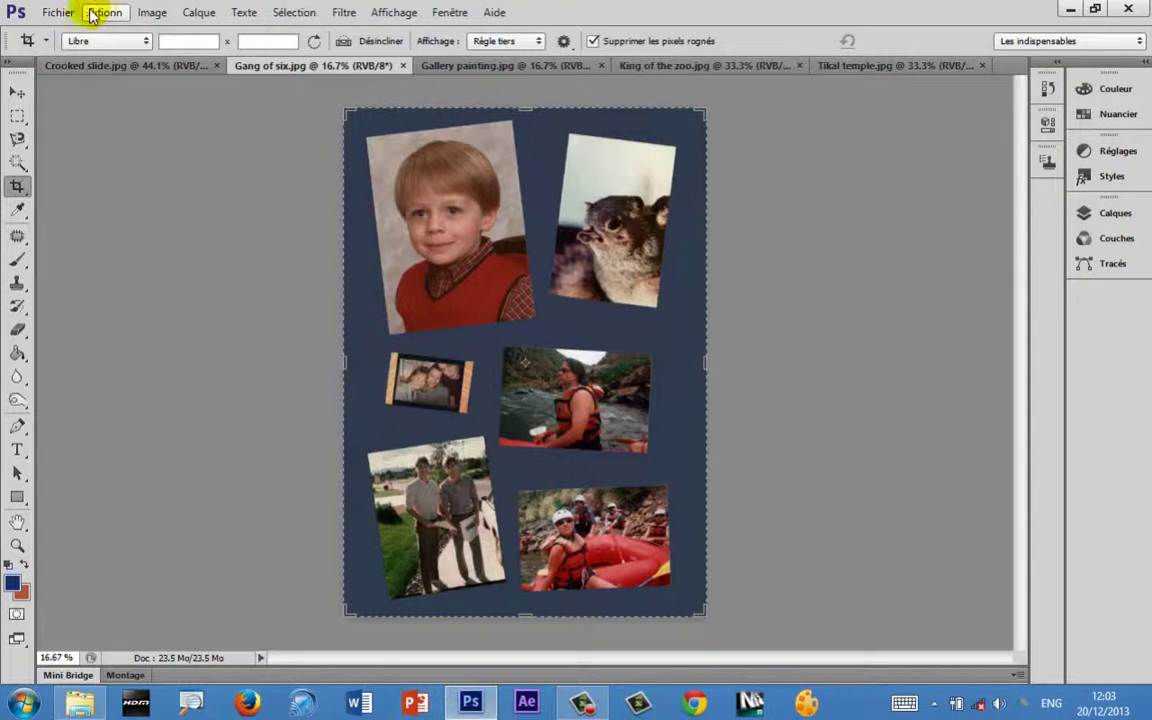
left_click(58, 12)
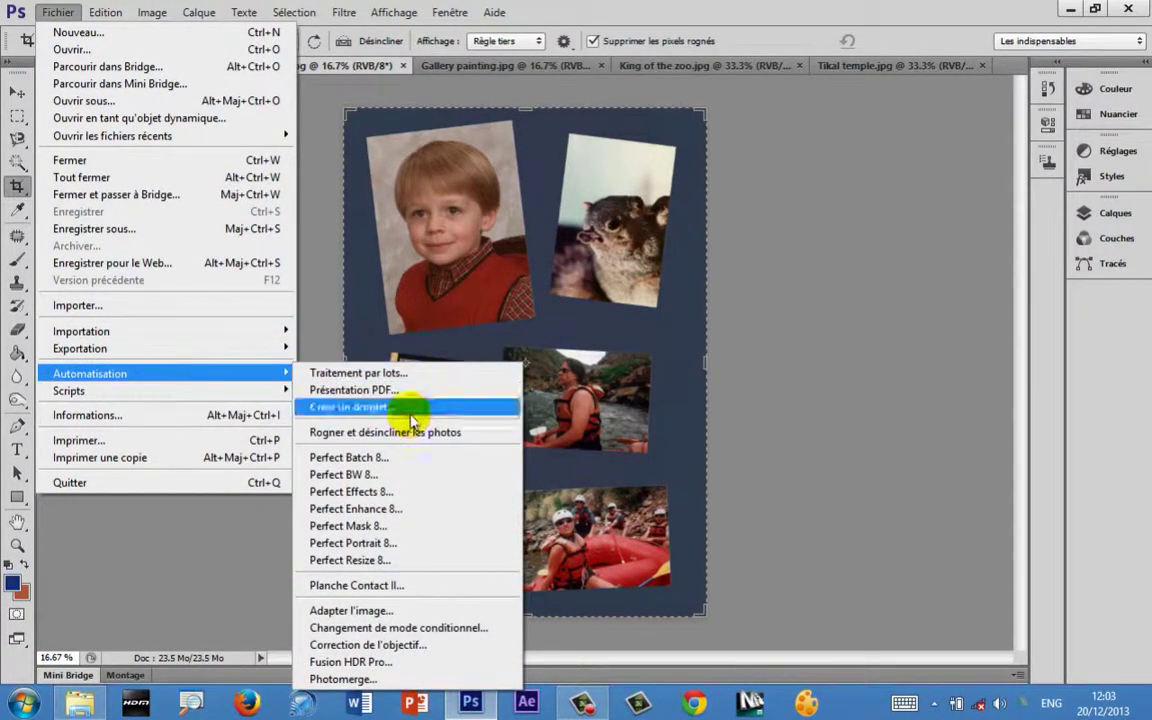
left_click(414, 434)
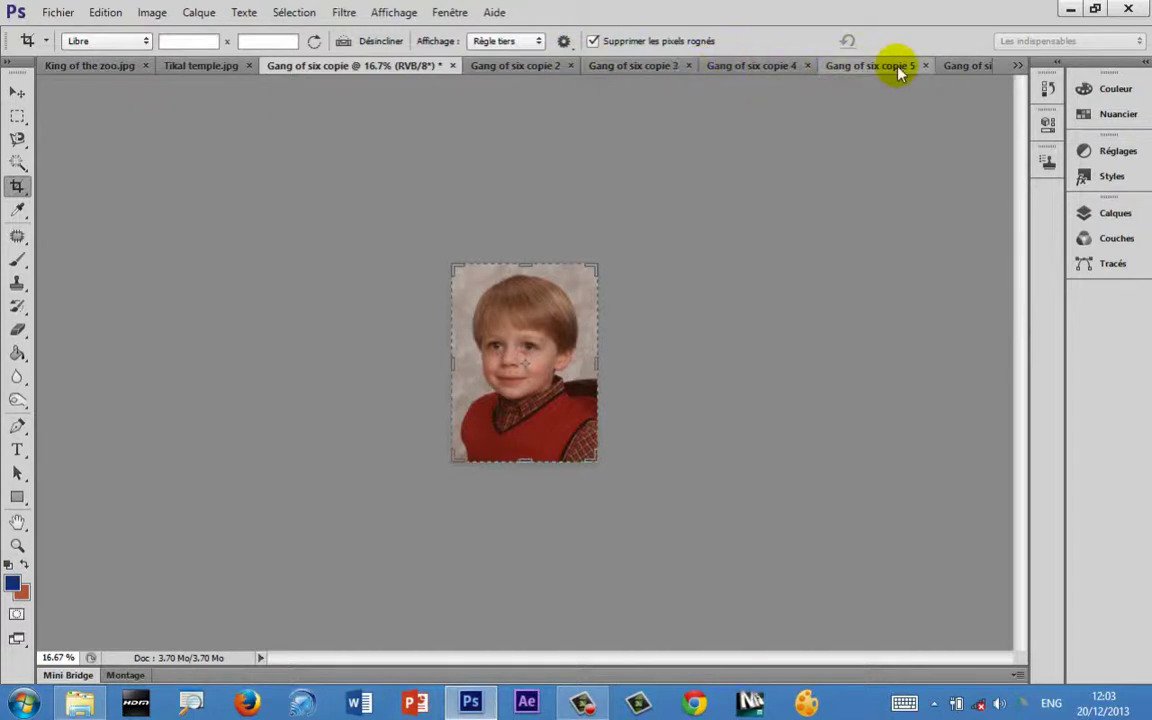
- Close Gang of six copie, the portrait of the boy, without saving it
left_click(453, 66)
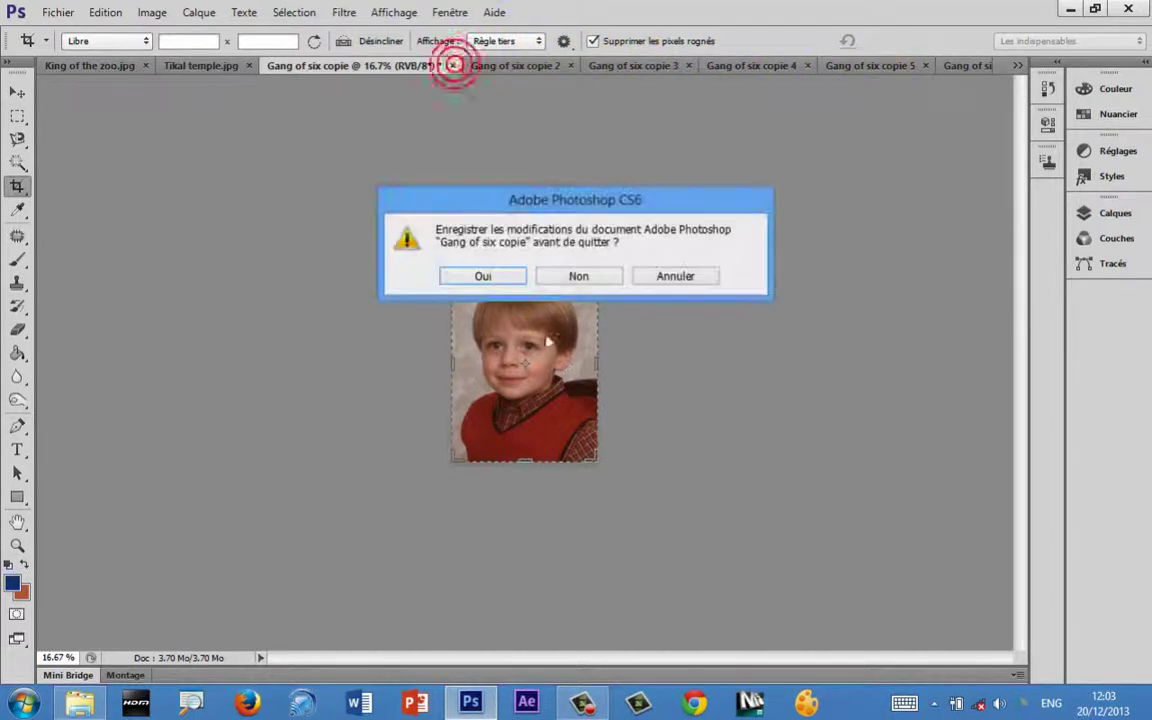
left_click(577, 279)
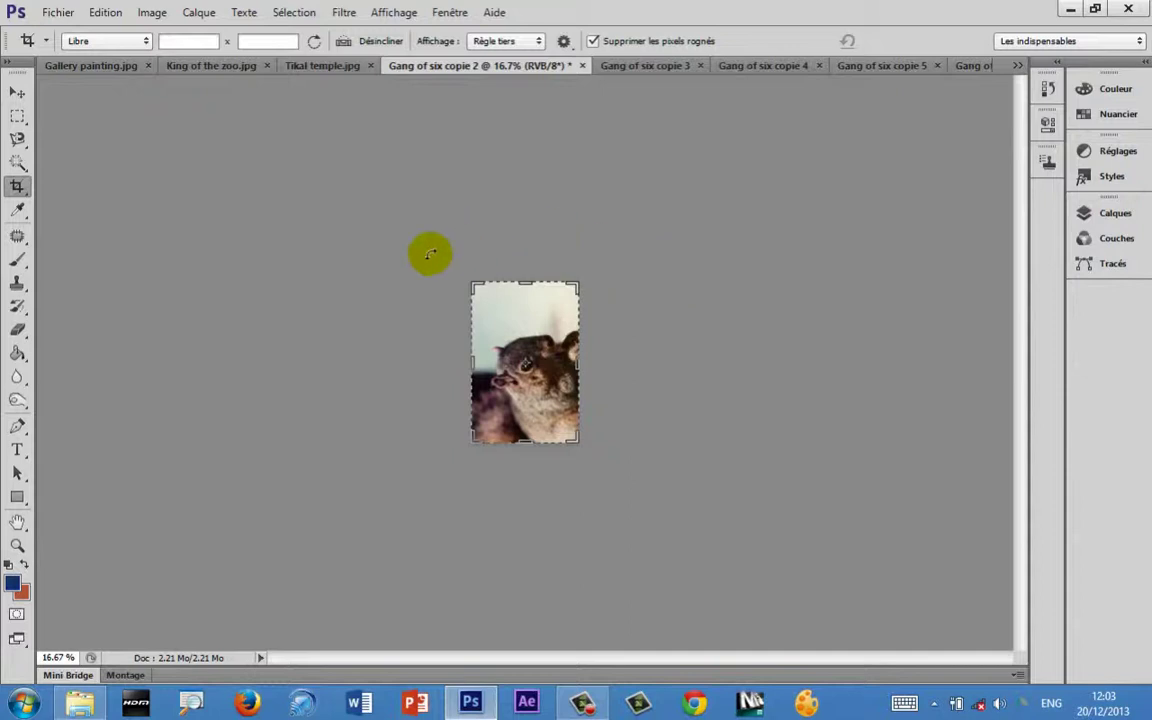
- Try to turn the squirrel photo upright by rotating it in the crop frame, undo the rotation and cancel the crop
left_click_drag(430, 254, 616, 318)
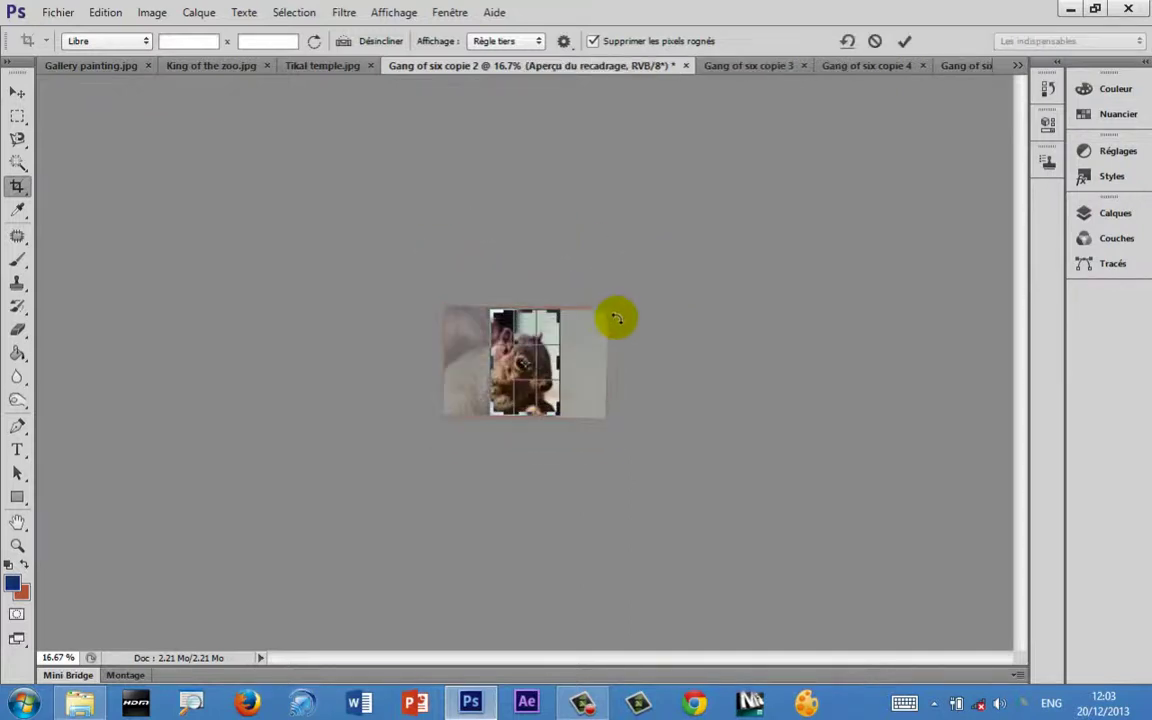
left_click(104, 12)
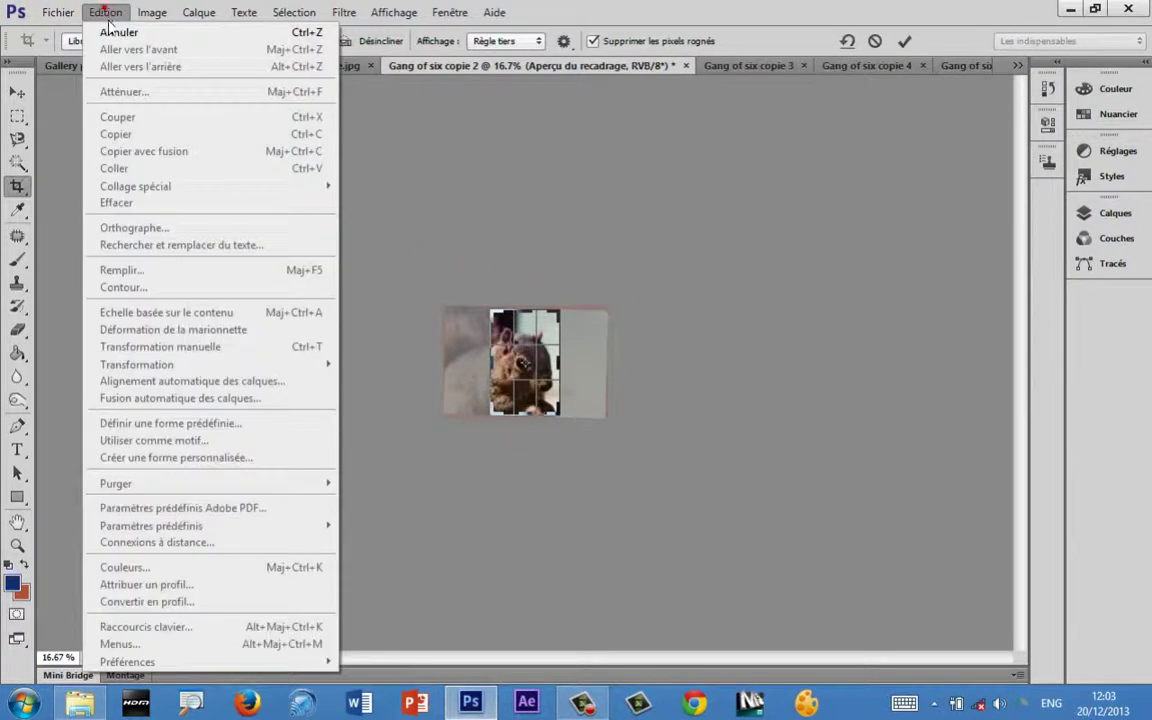
left_click(106, 13)
left_click(105, 13)
left_click(106, 34)
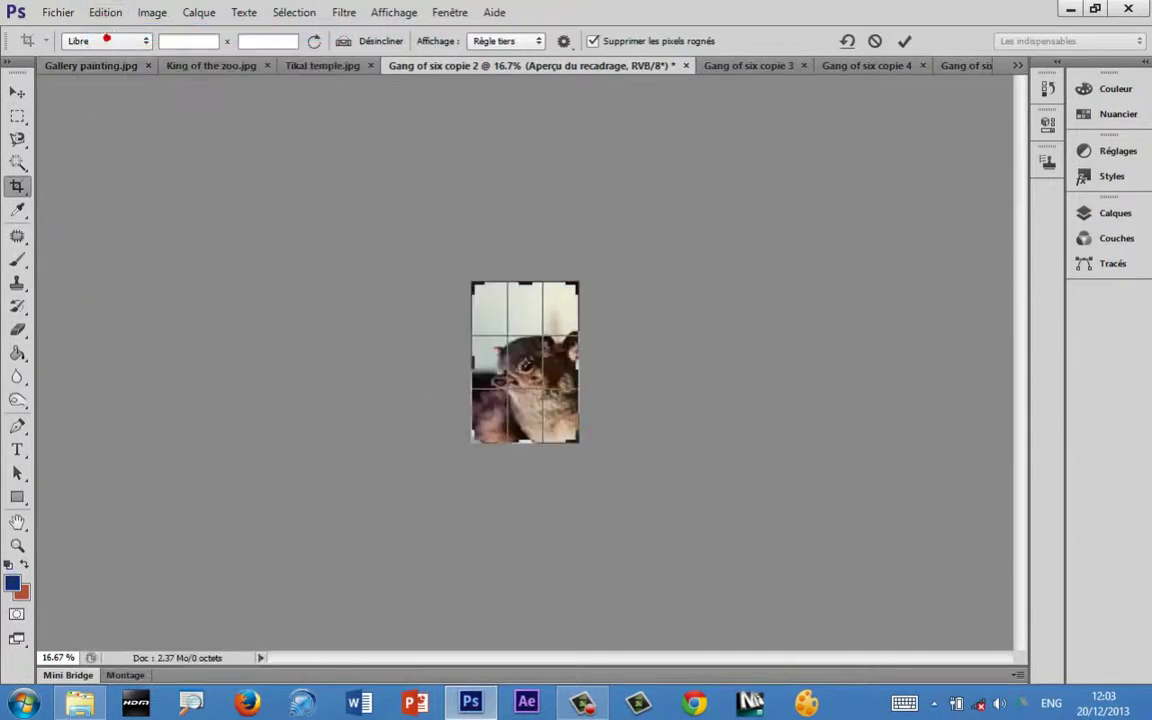
key("Escape")
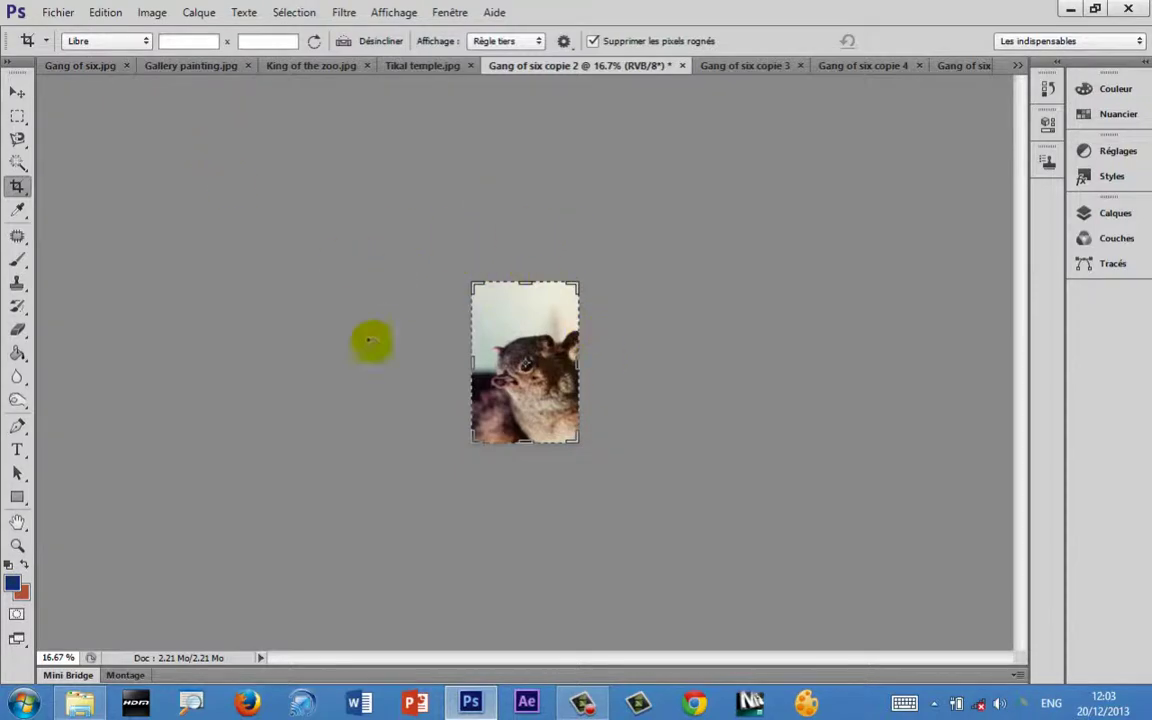
- Rotate the squirrel image in Gang of six copie 2 by 90° clockwise (90° horaire)
left_click(152, 12)
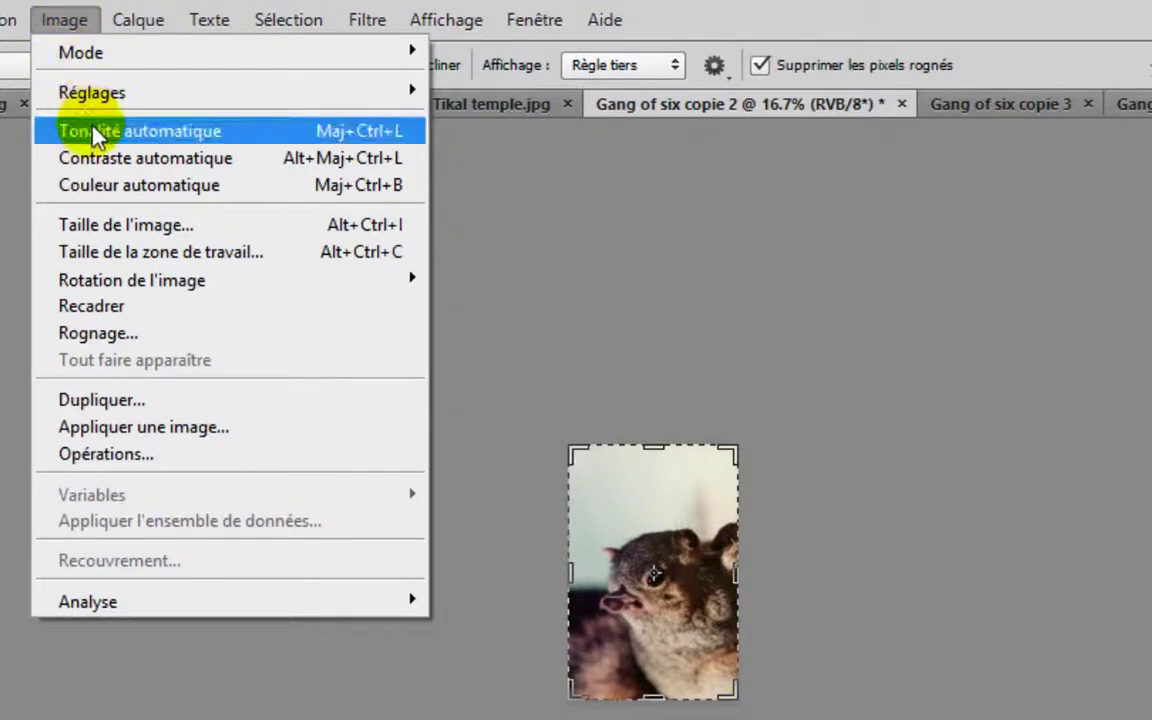
mouse_move(185, 290)
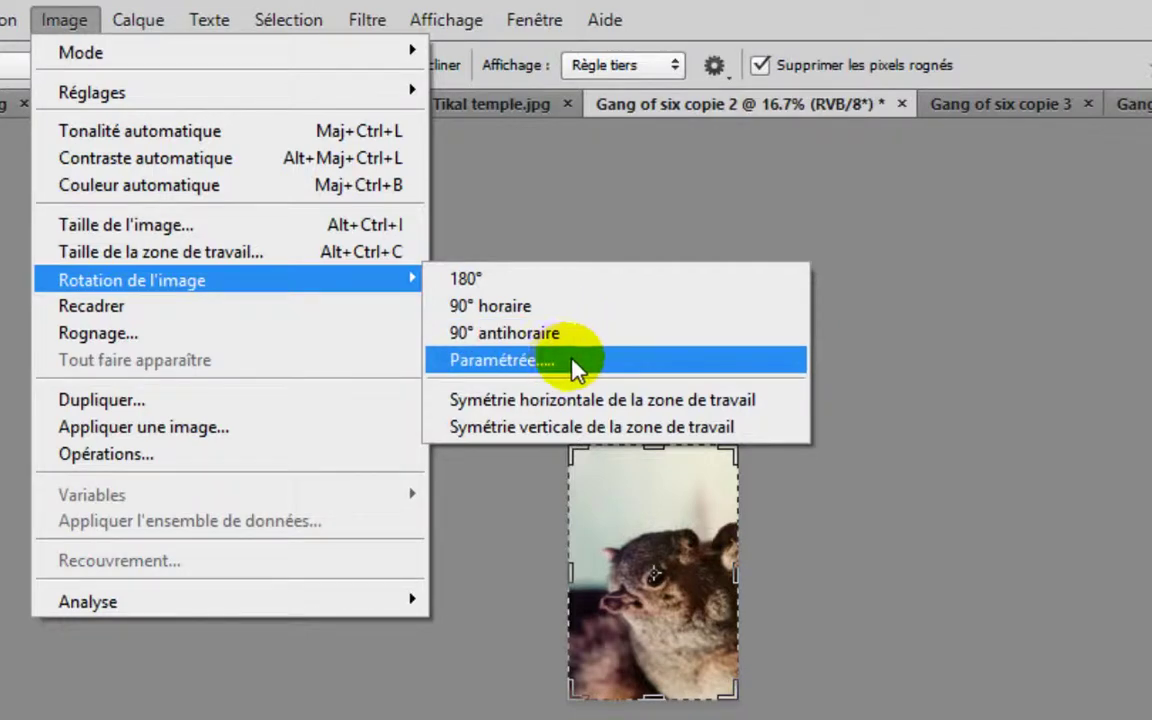
left_click(546, 308)
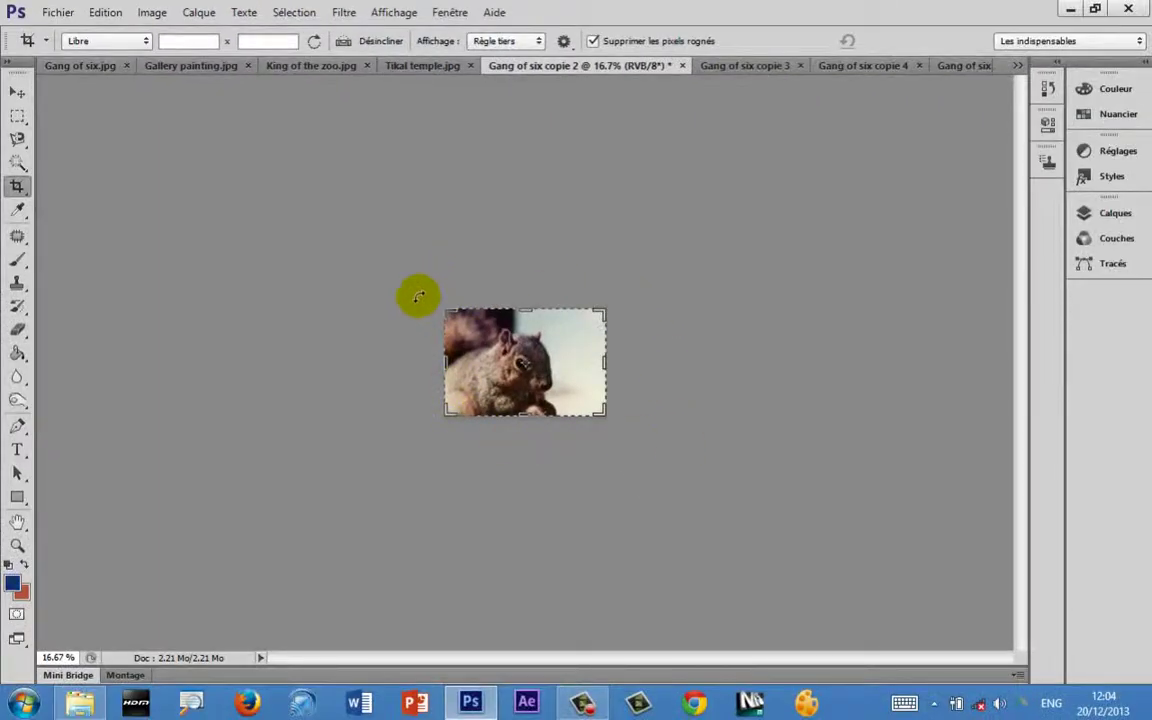
- Close Gang of six copie 2 through copie 6 without saving and switch to Gallery painting.jpg
left_click(682, 65)
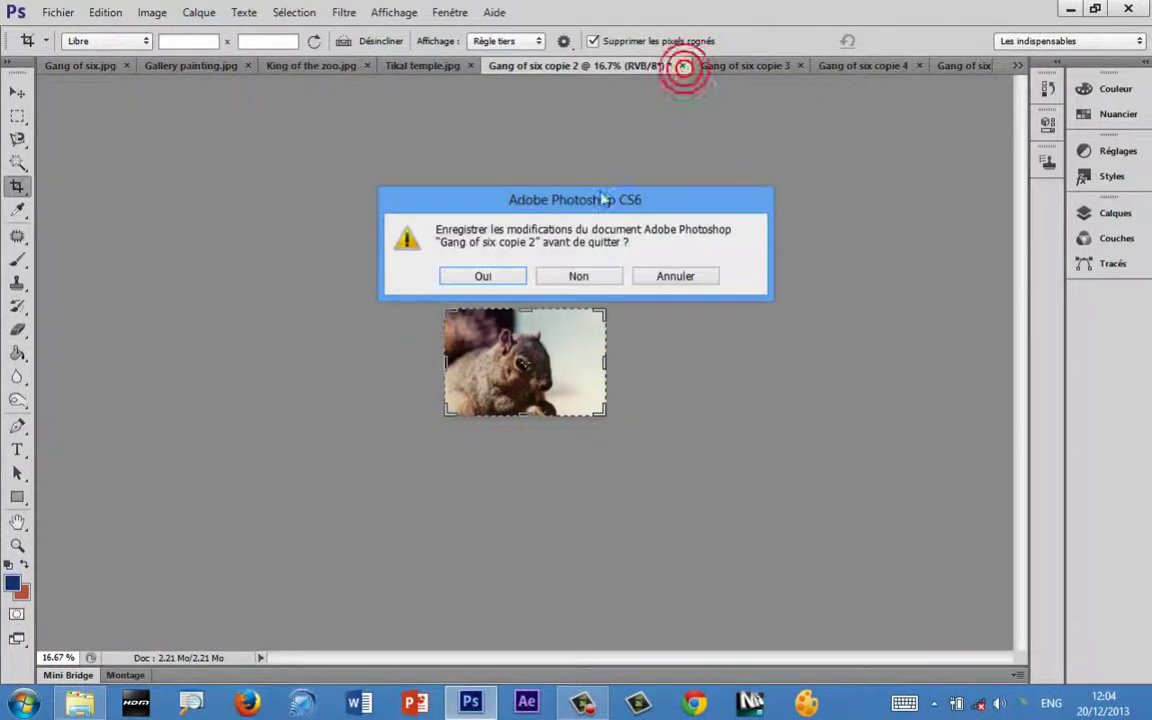
left_click(551, 277)
left_click(683, 65)
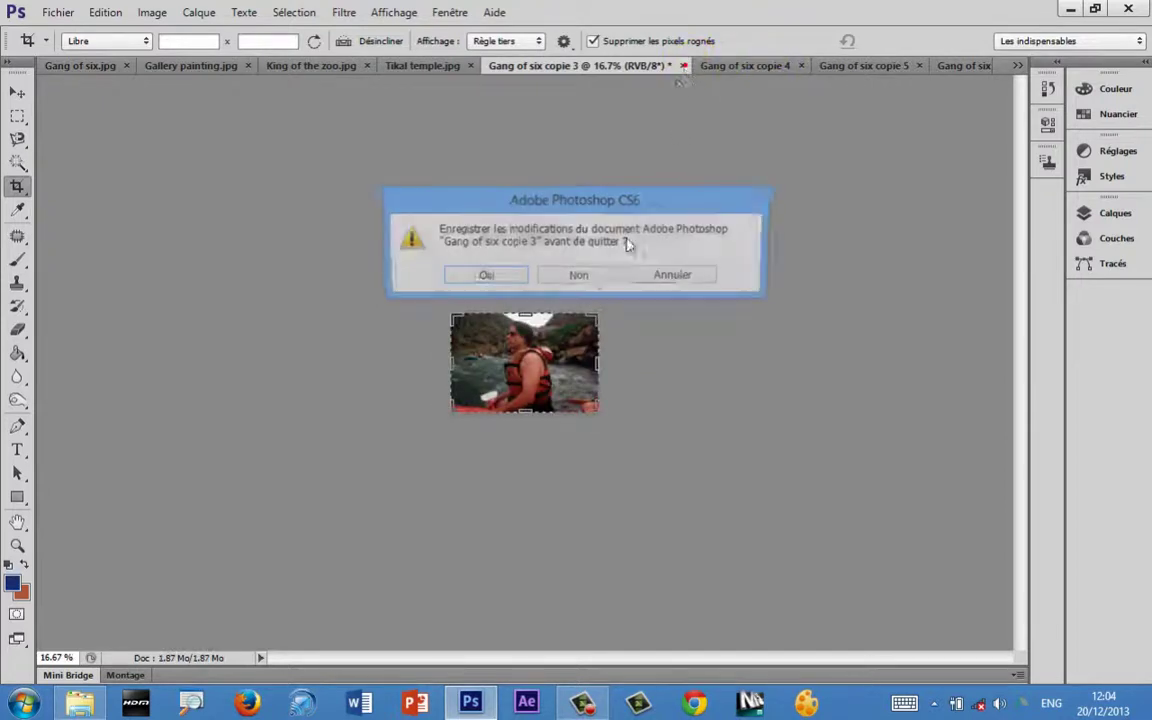
left_click(590, 275)
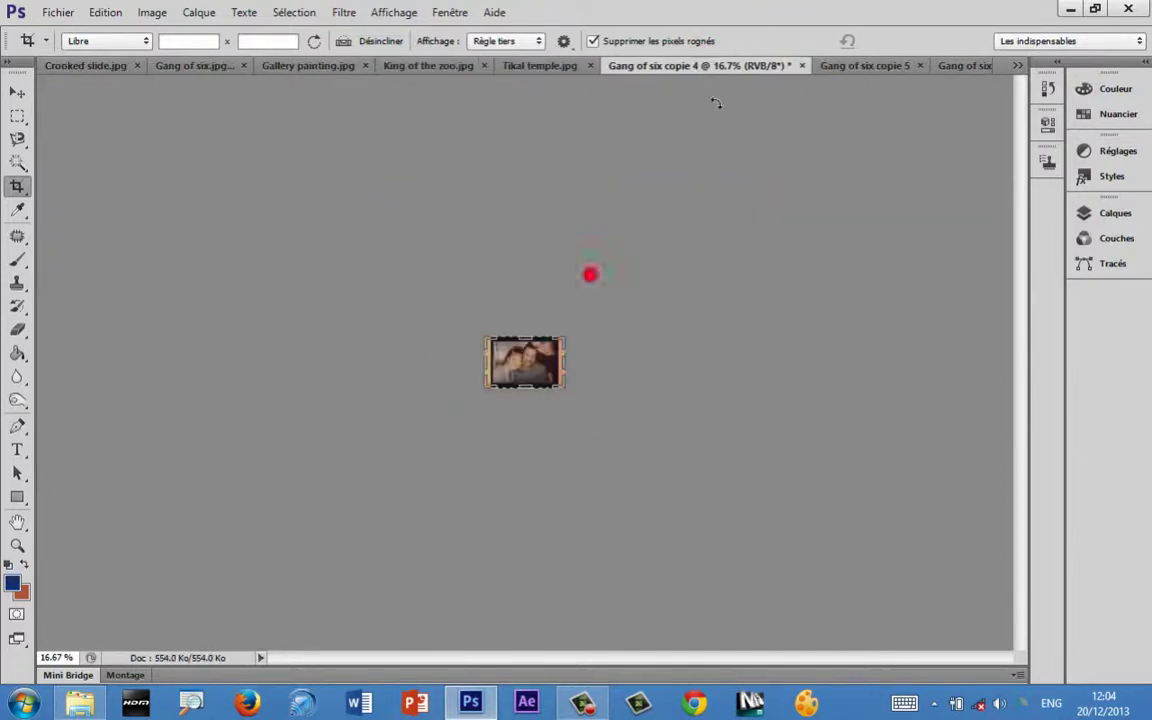
left_click(799, 65)
left_click(580, 272)
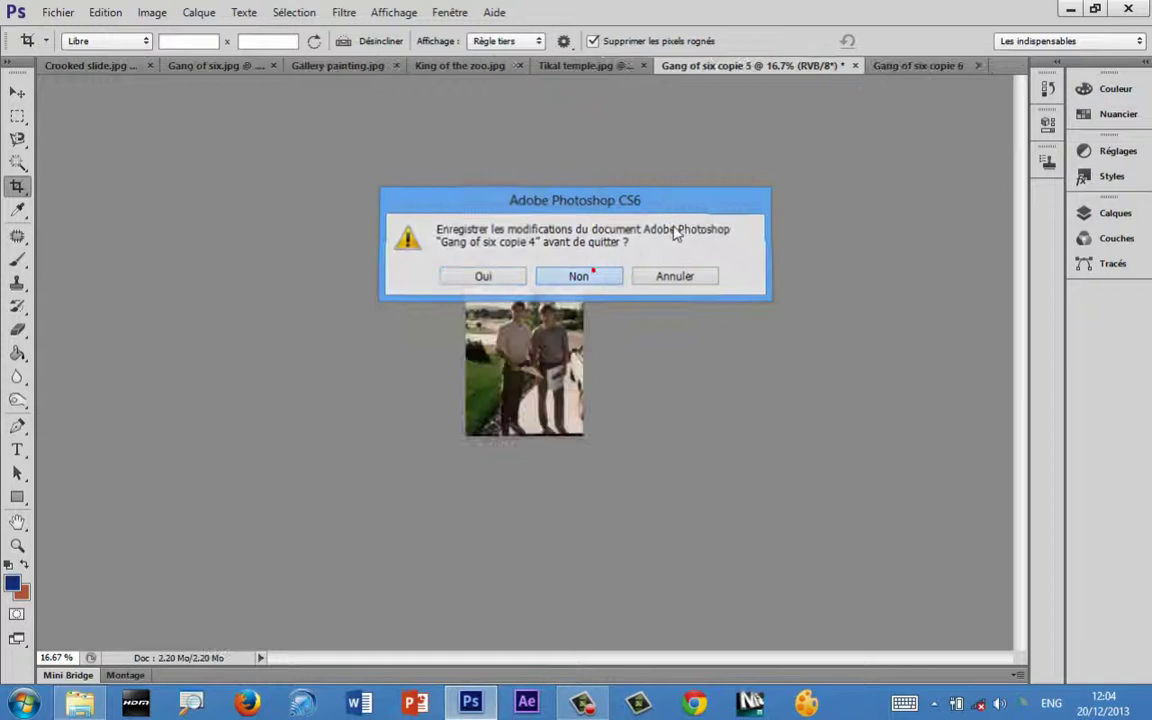
left_click(856, 65)
left_click(594, 275)
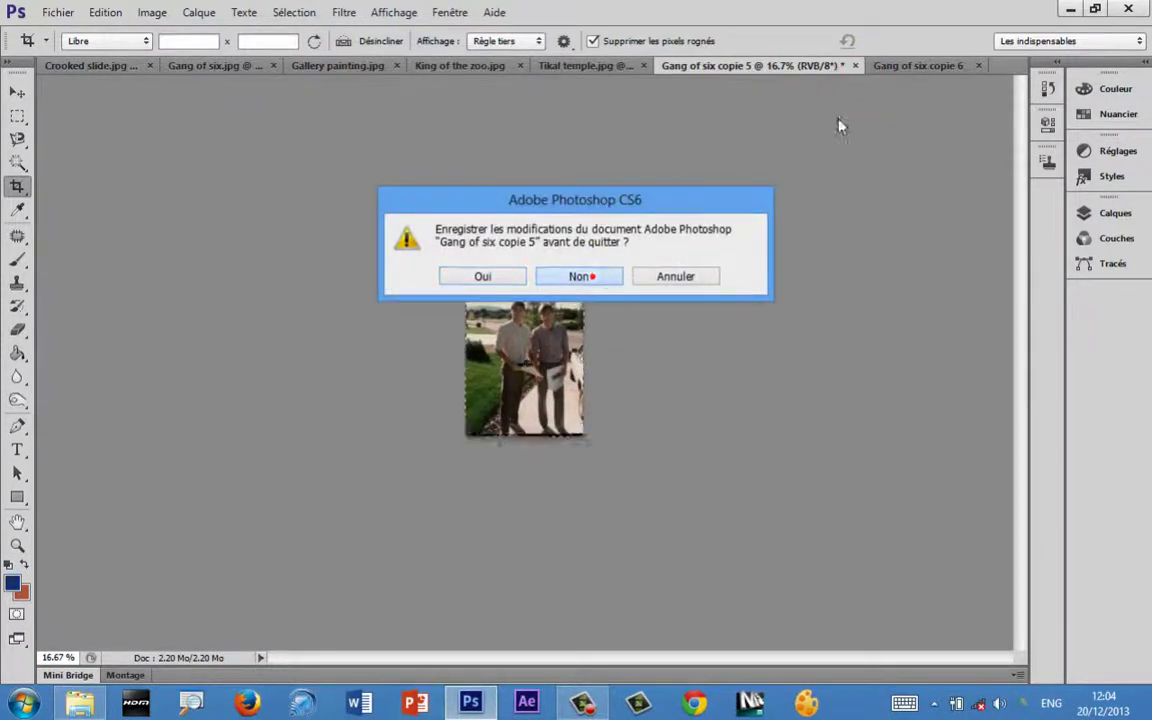
left_click(981, 66)
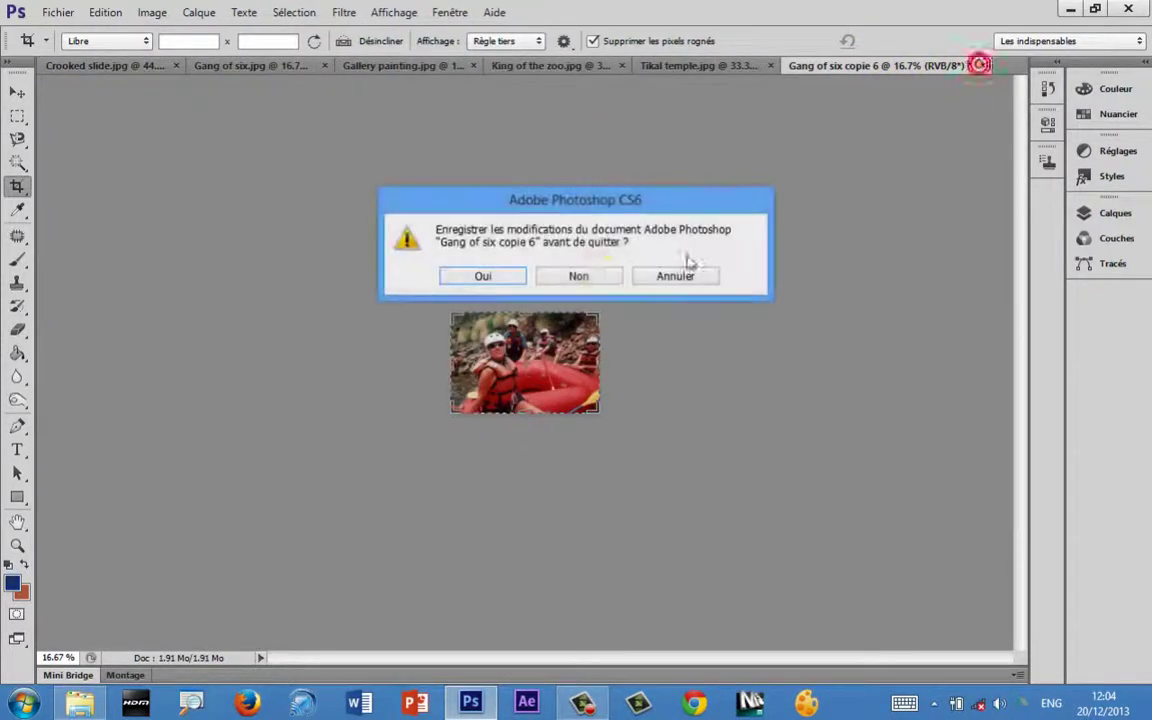
left_click(585, 274)
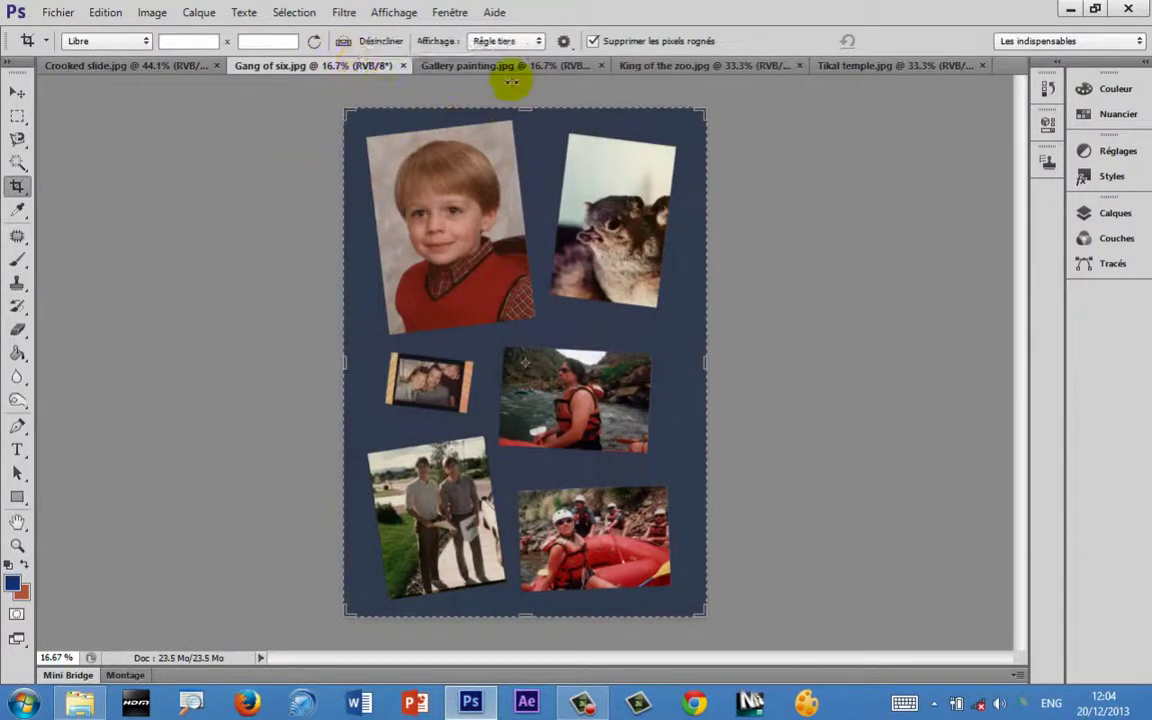
left_click(504, 66)
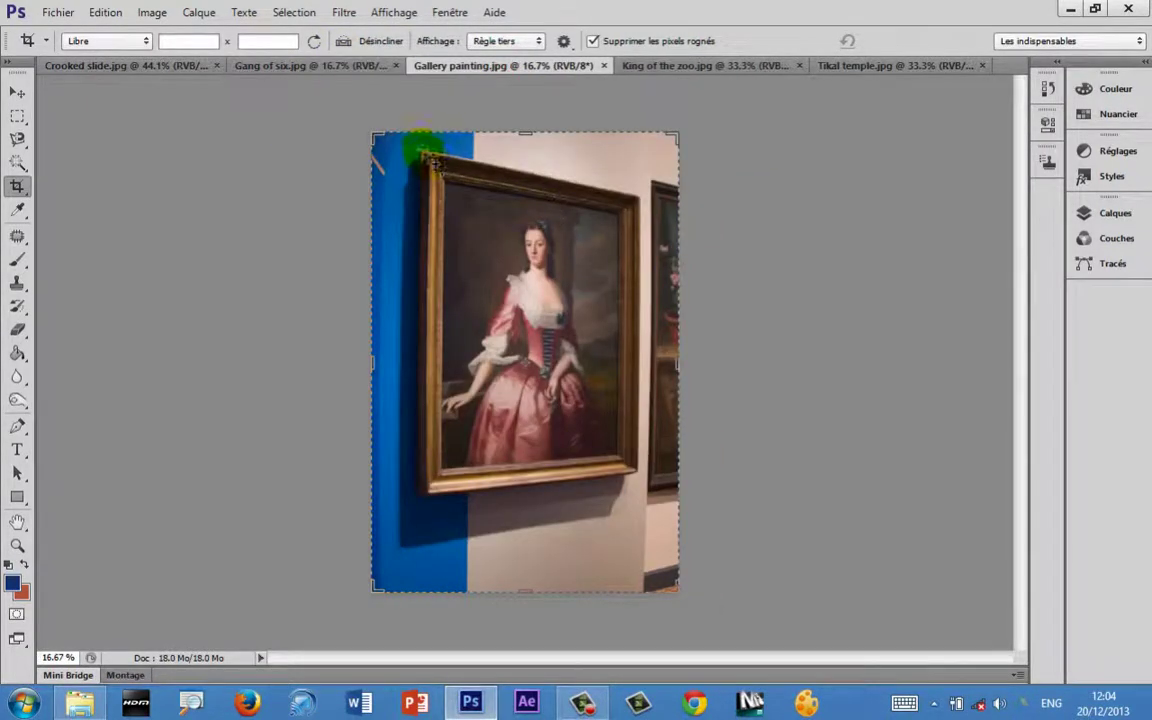
- Draw a crop frame over the canvas inside the painting's gilt frame with the Correction de perspective par recadrage tool
left_click_drag(433, 160, 656, 207)
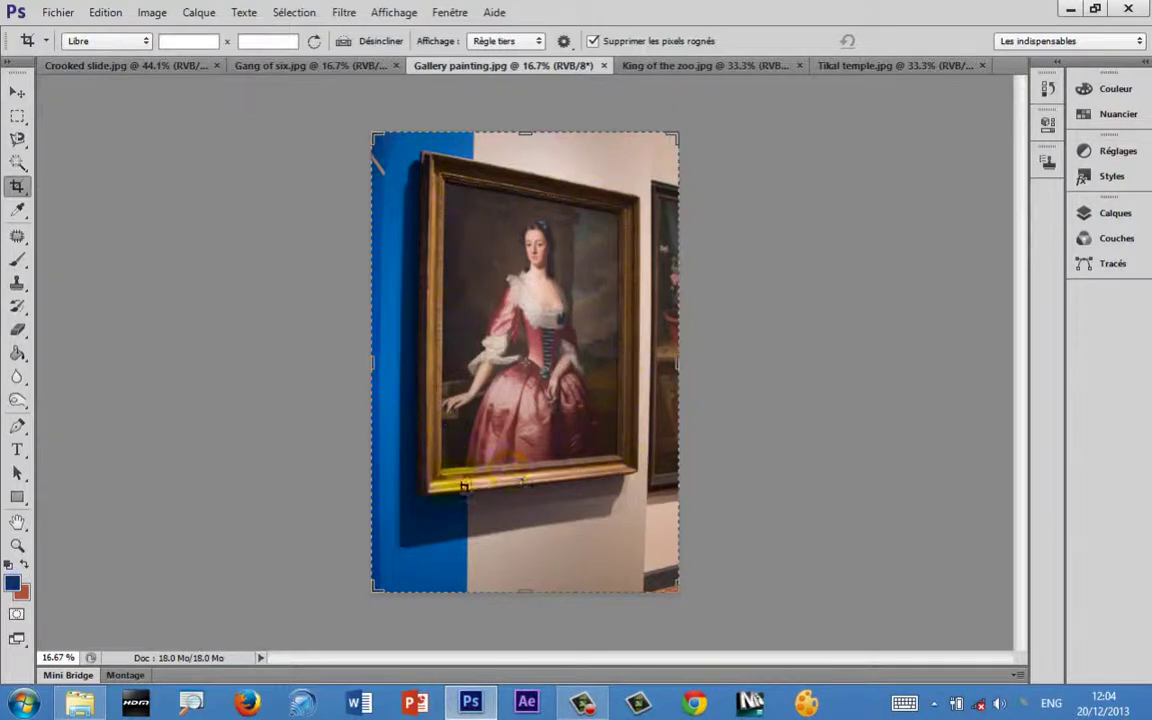
left_click(17, 187)
left_click(16, 189)
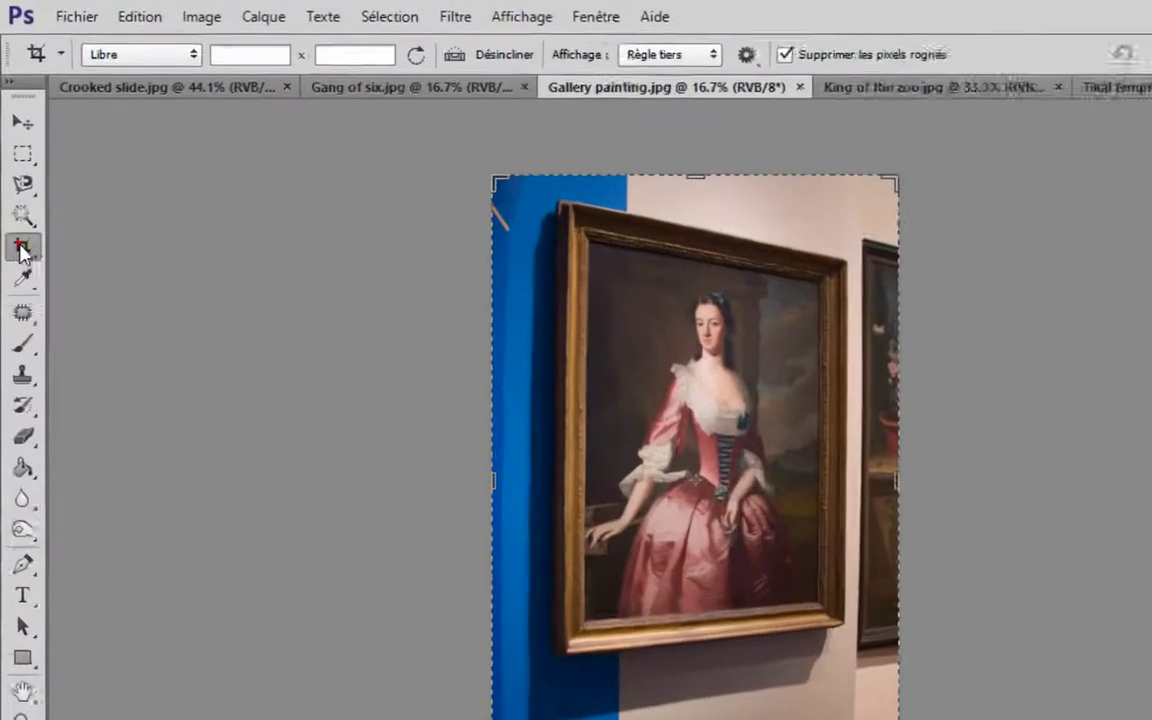
left_click(17, 189)
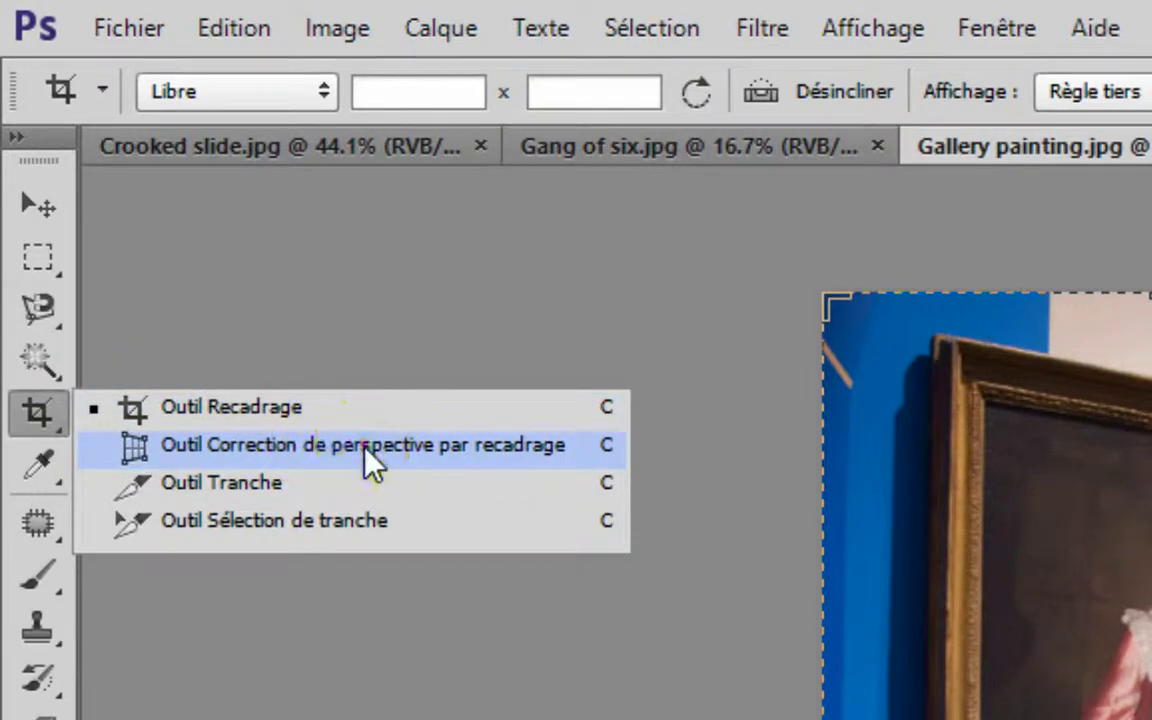
left_click(364, 447)
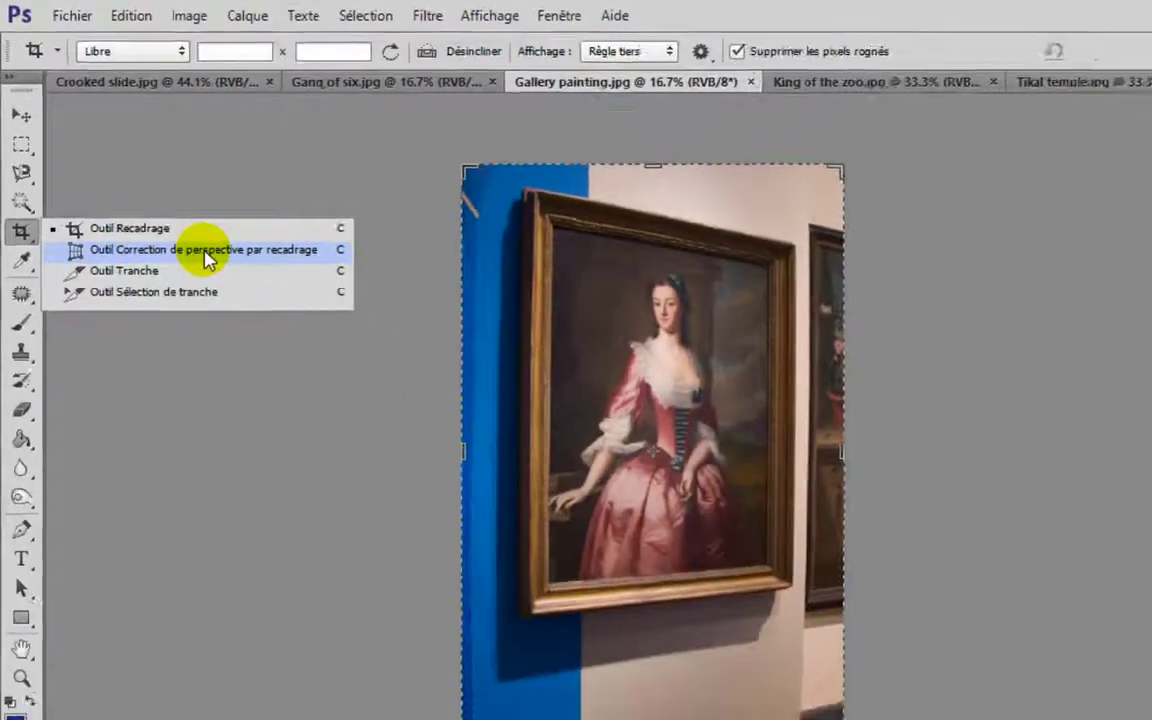
left_click(364, 447)
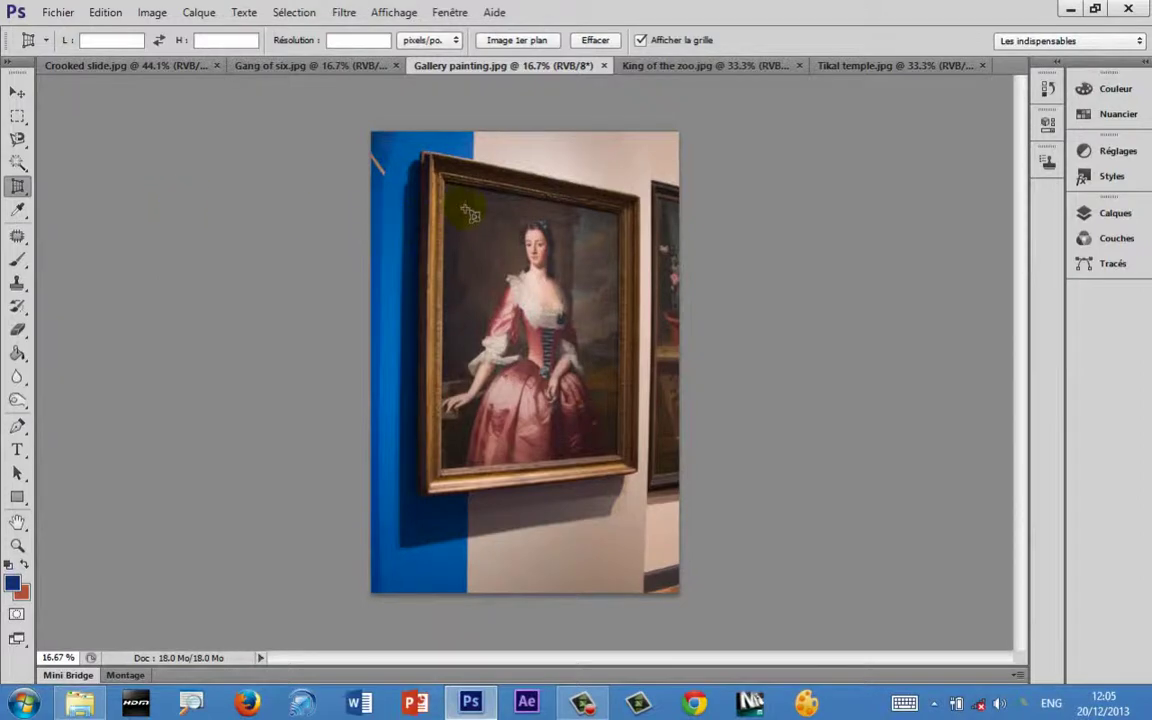
mouse_move(448, 184)
left_mouse_down()
mouse_move(563, 257)
mouse_move(640, 455)
mouse_move(622, 464)
left_mouse_up()
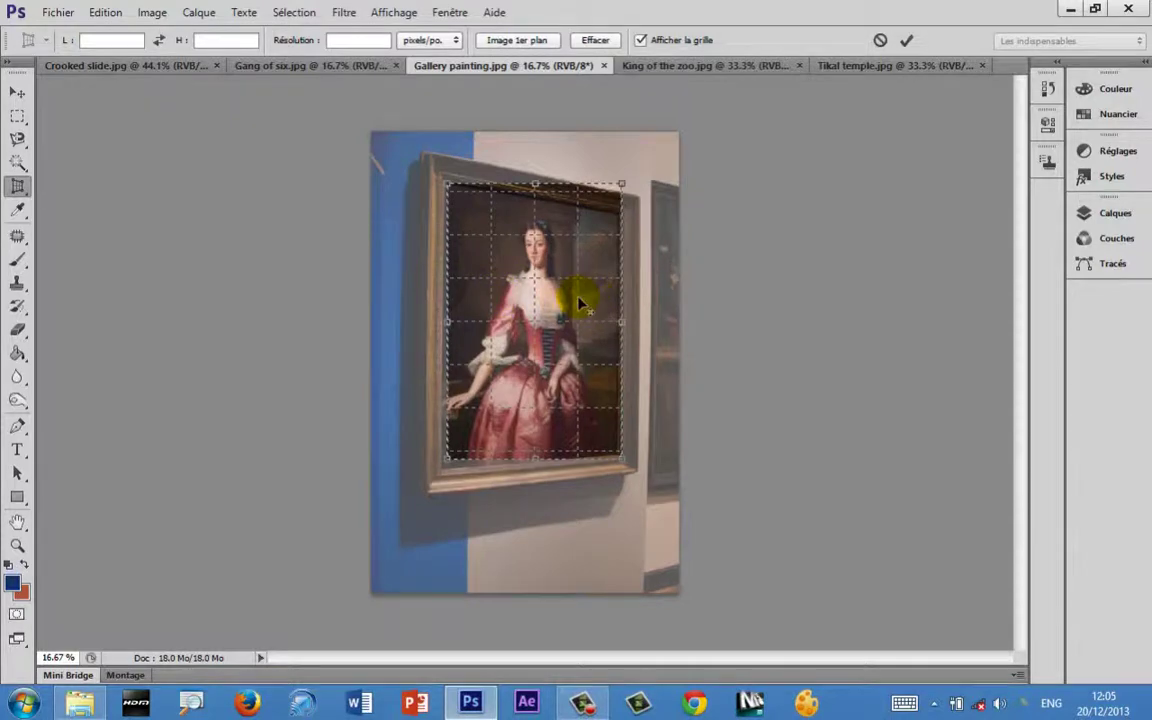
- Fit the perspective grid's upper corners to the inner upper corners of the painting's frame
scroll(579, 300, "up", 2)
scroll(479, 237, "up", 3)
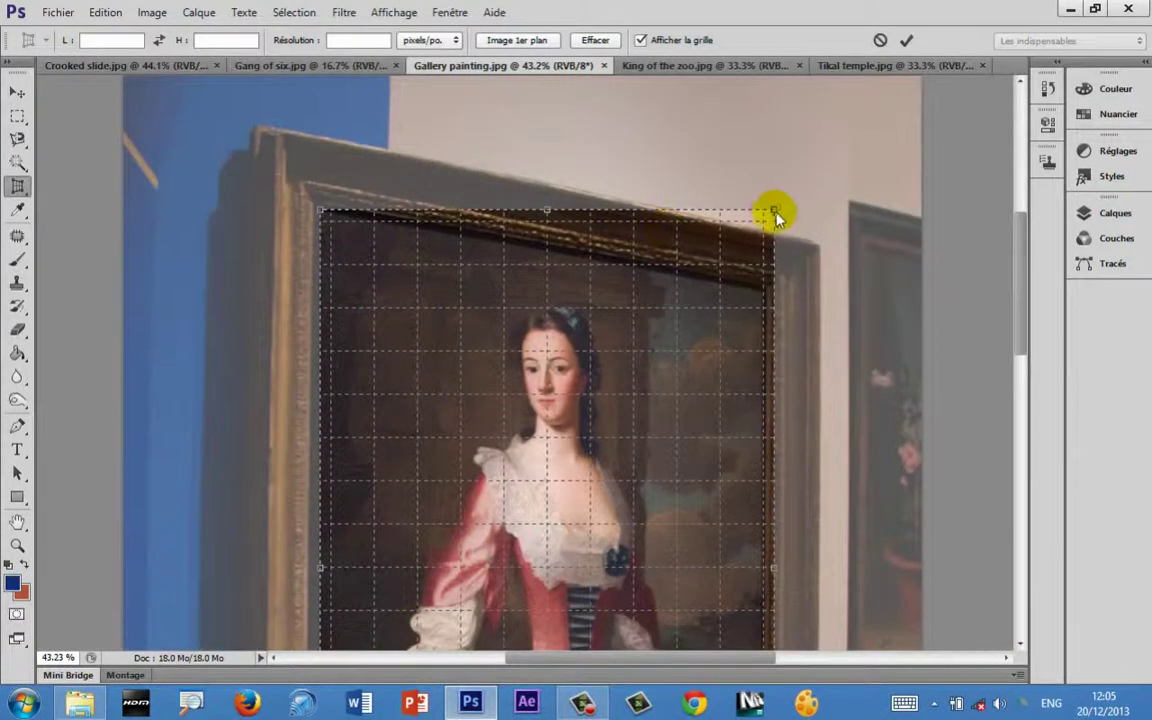
left_click_drag(774, 212, 762, 292)
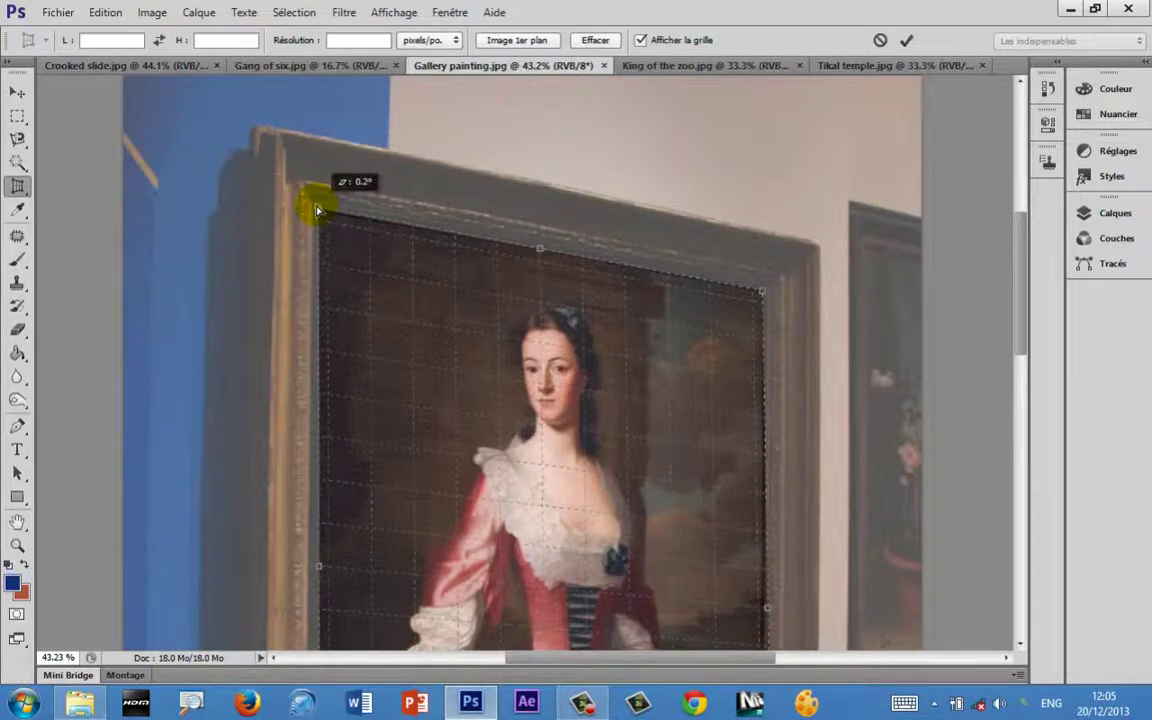
- Fit the perspective grid's lower corners to the inner lower corners of the painting's frame and apply the crop
scroll(506, 278, "down", 10)
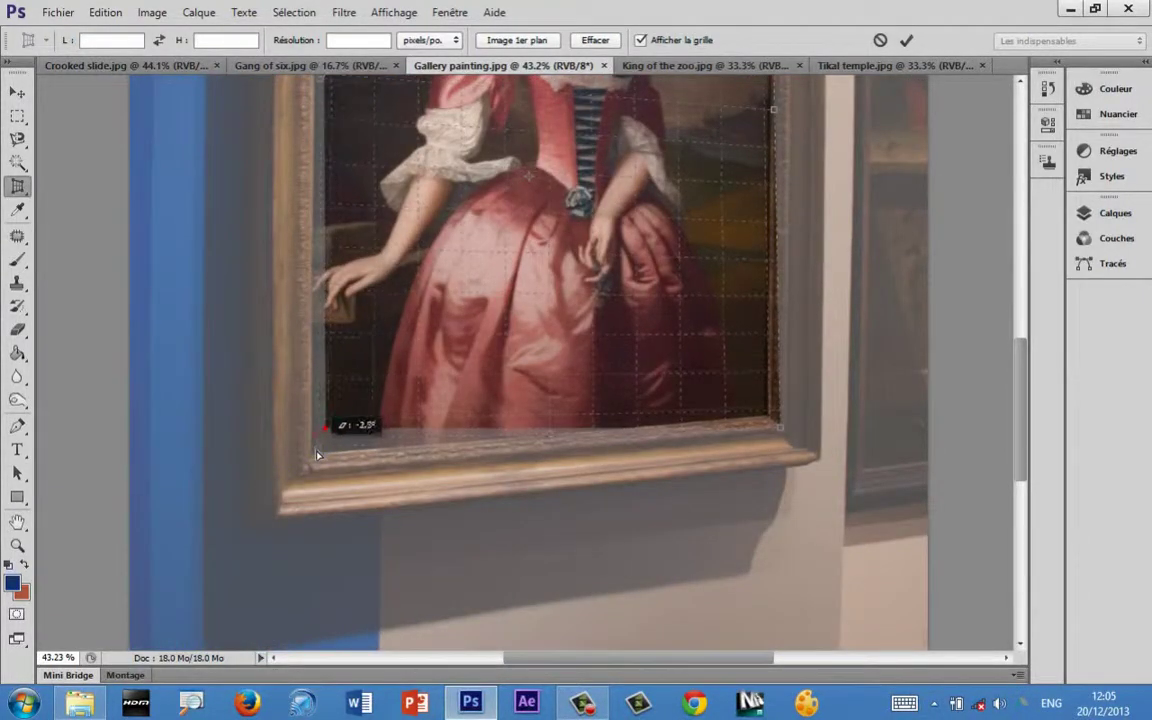
left_click_drag(312, 459, 314, 452)
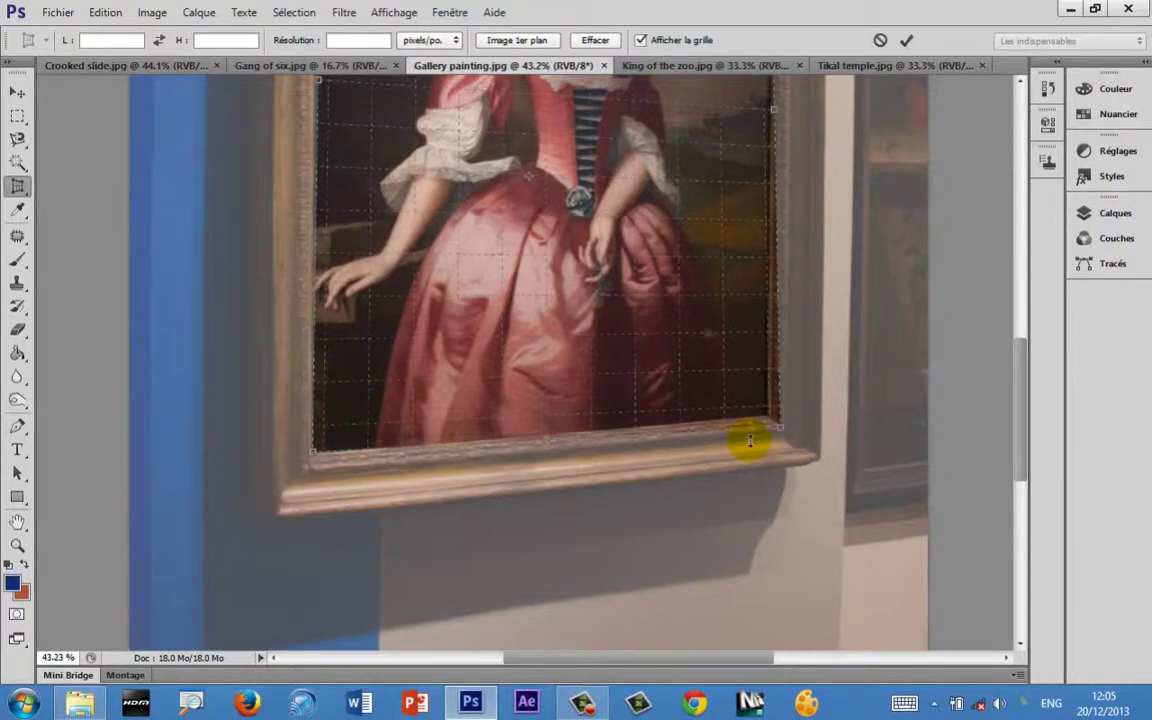
left_click_drag(779, 431, 770, 423)
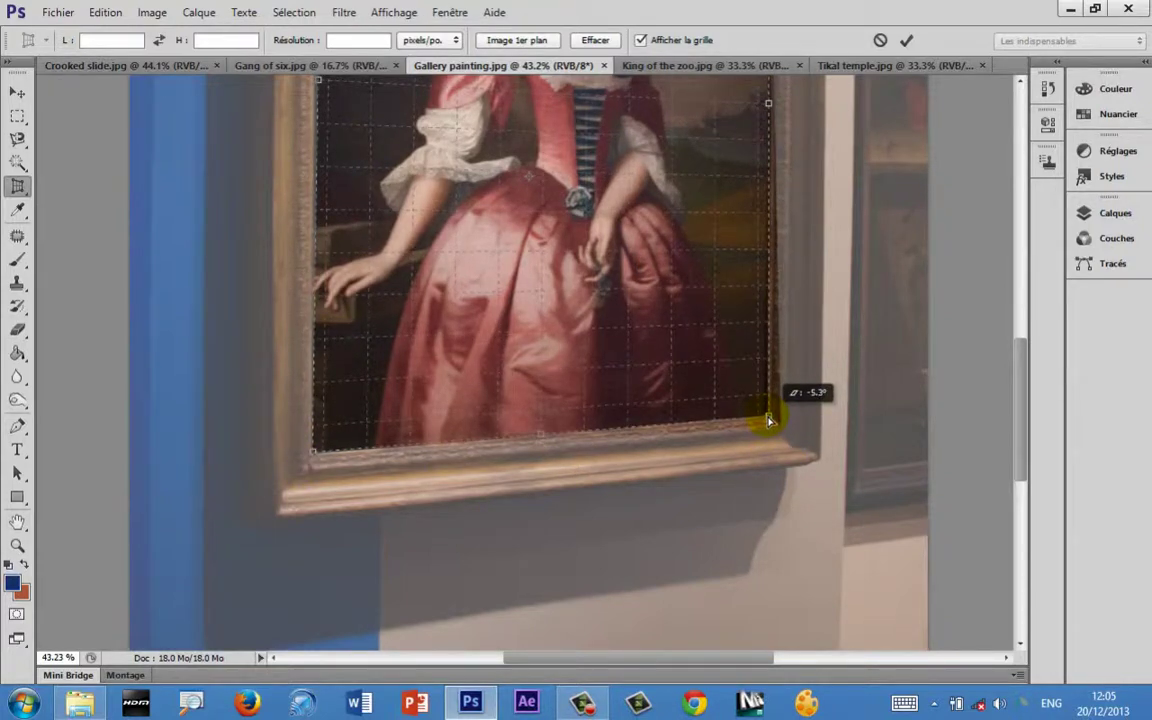
left_click_drag(770, 421, 768, 420)
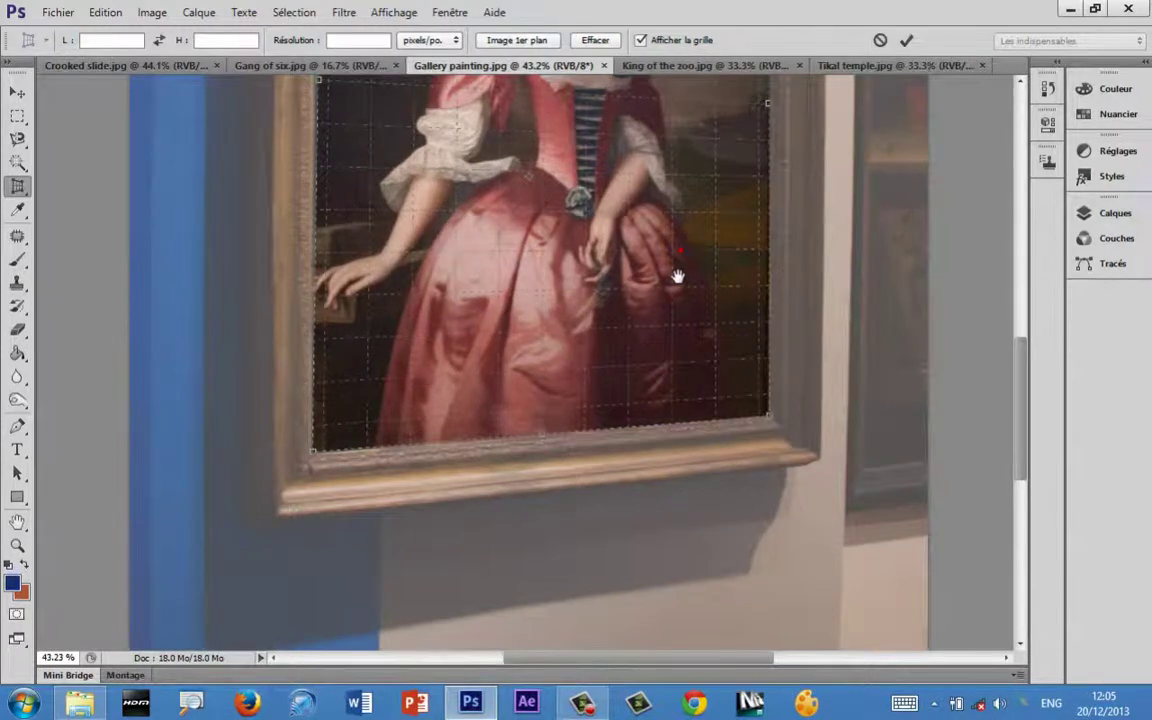
scroll(677, 276, "up", 10)
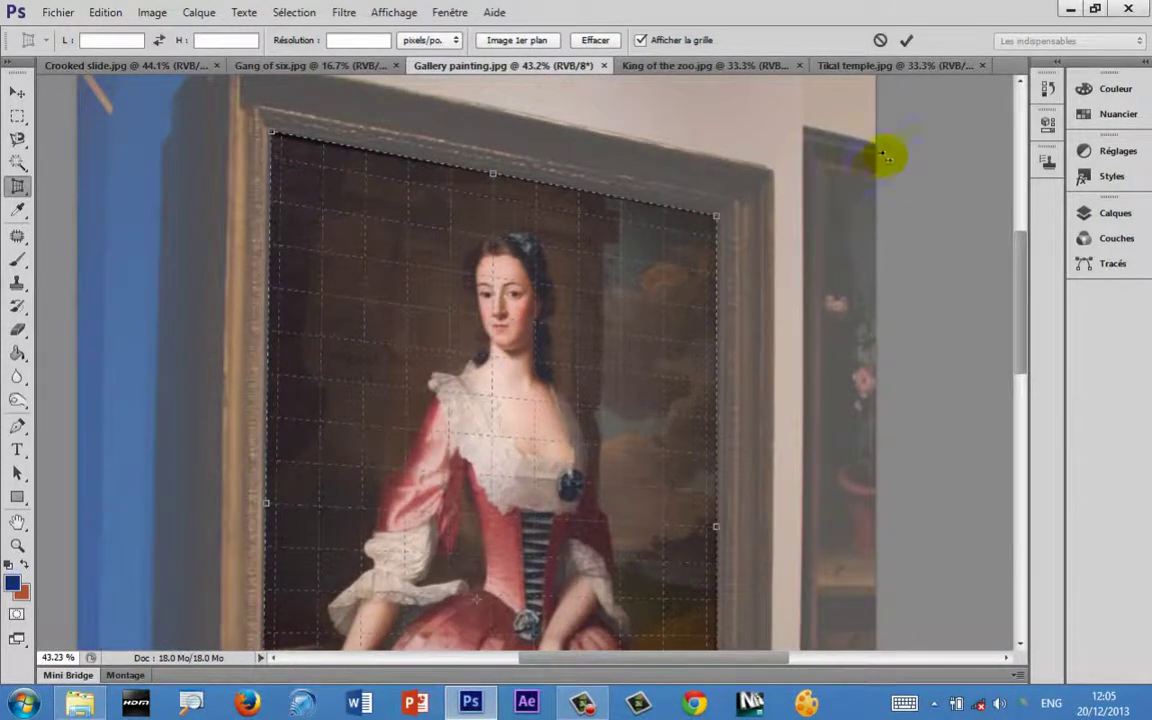
left_click(906, 41)
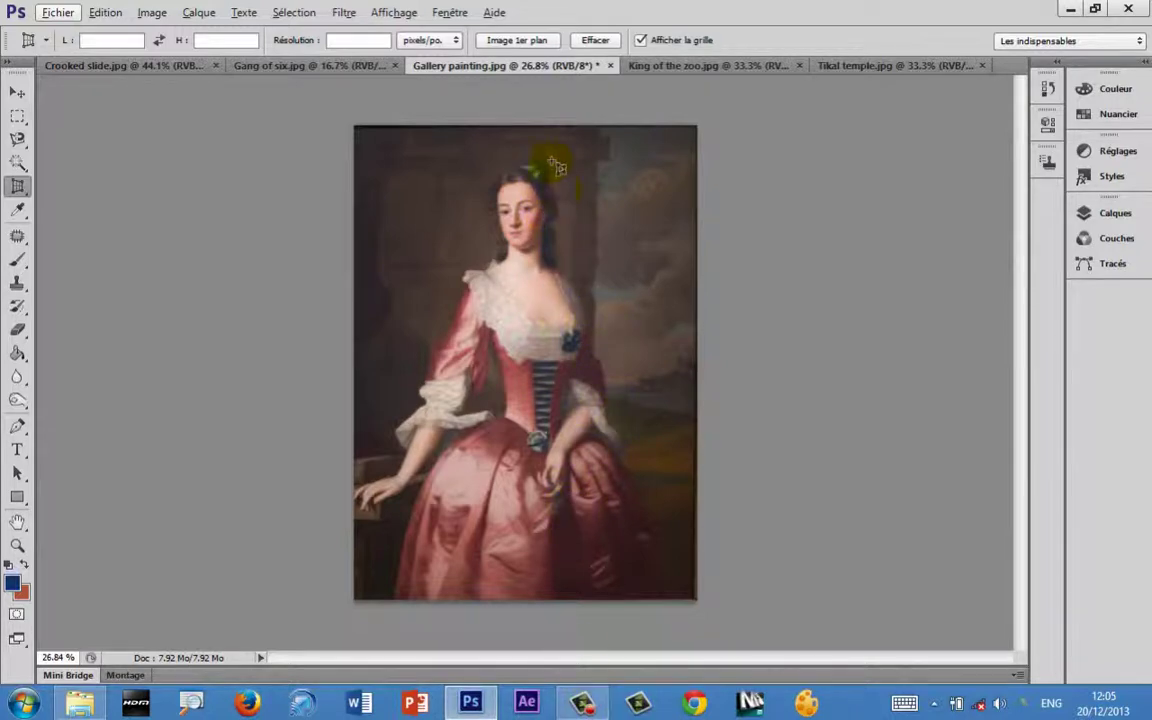
- In Taille de l'image, switch the pixel dimensions to percent and turn off Conserver les proportions
left_click(150, 13)
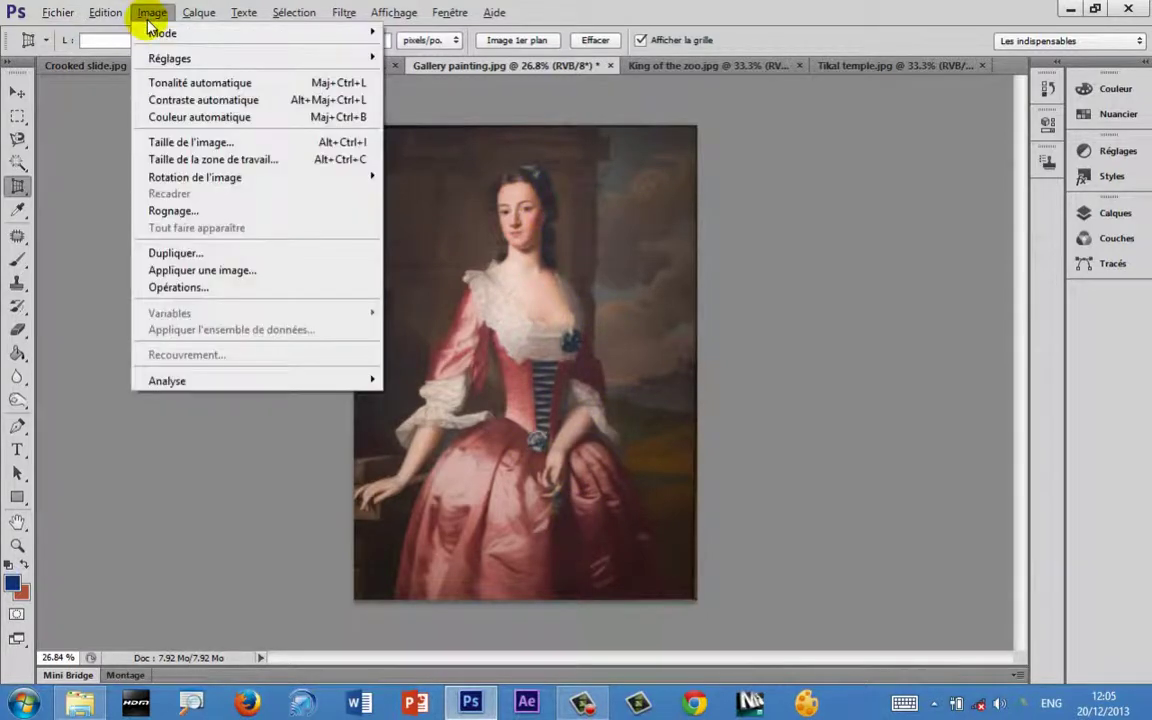
left_click(222, 143)
left_click_drag(476, 129, 163, 133)
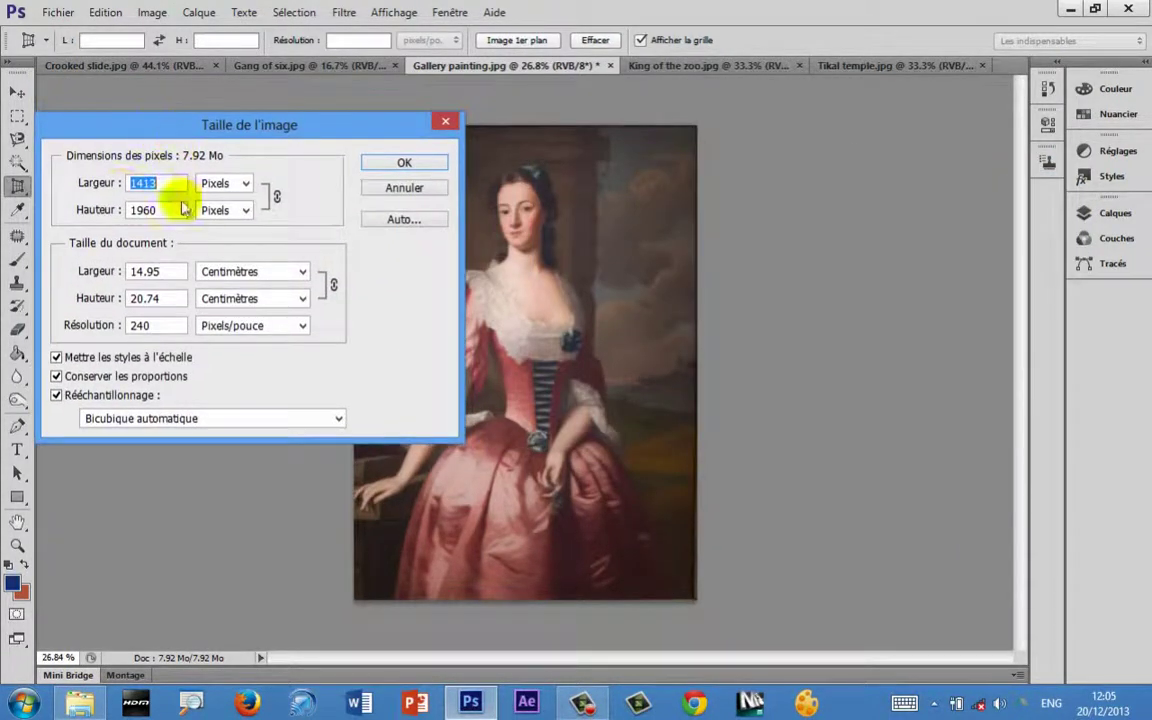
left_click(246, 185)
left_click(246, 185)
left_click(246, 185)
left_click(246, 185)
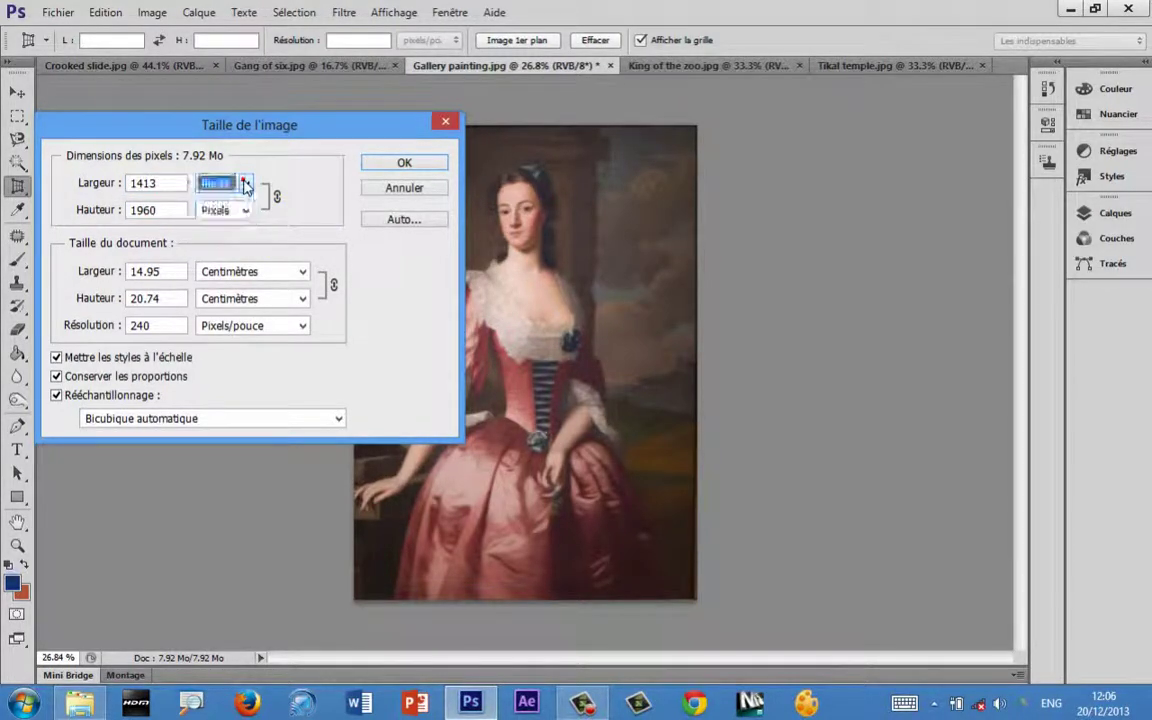
left_click(246, 185)
left_click(238, 212)
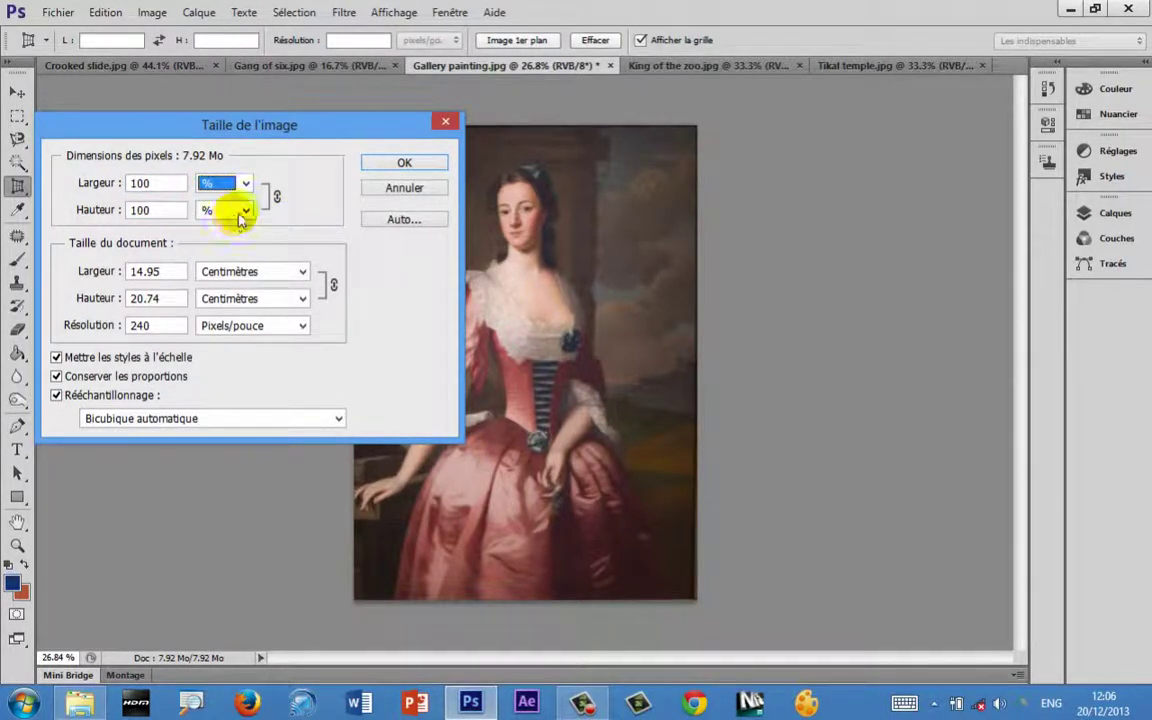
key("shift+Tab")
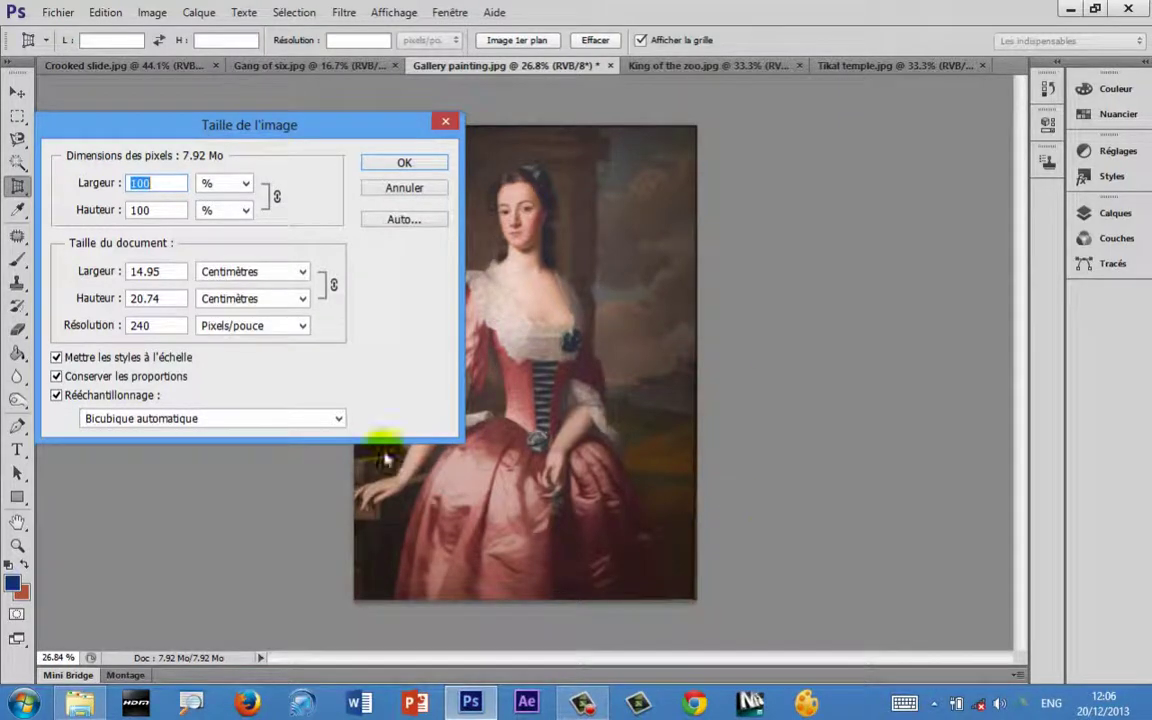
left_click(56, 377)
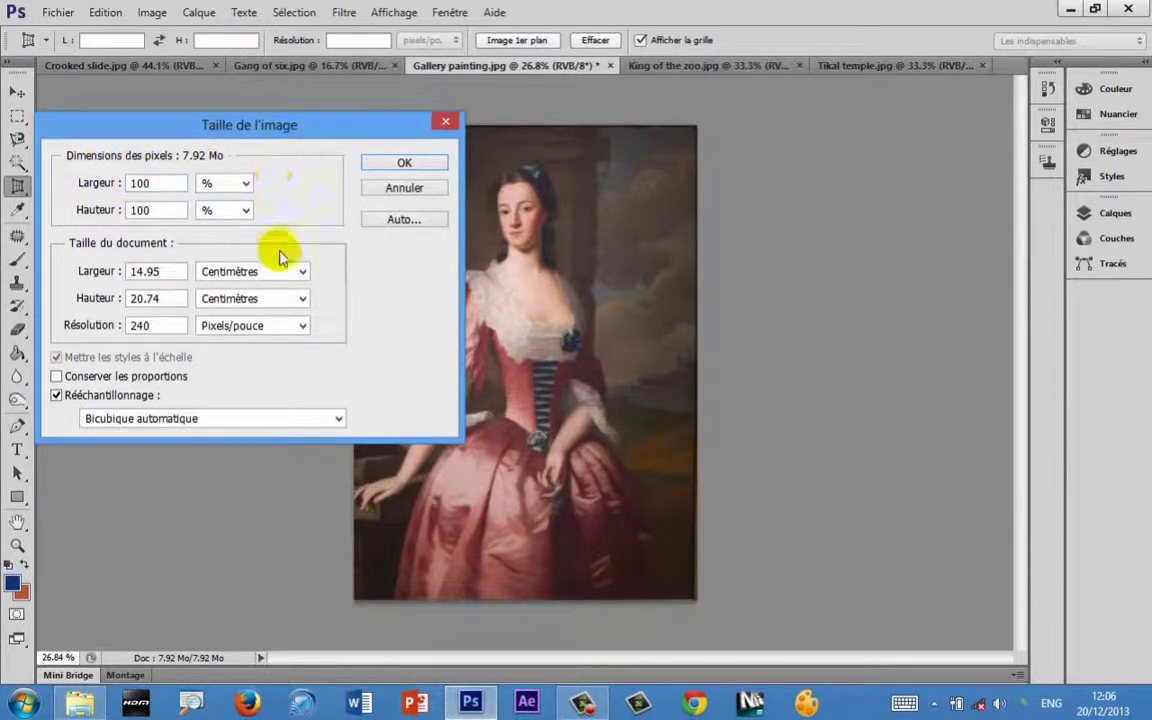
- Set the painting's pixel height to 80% and apply the resize
left_click(155, 212)
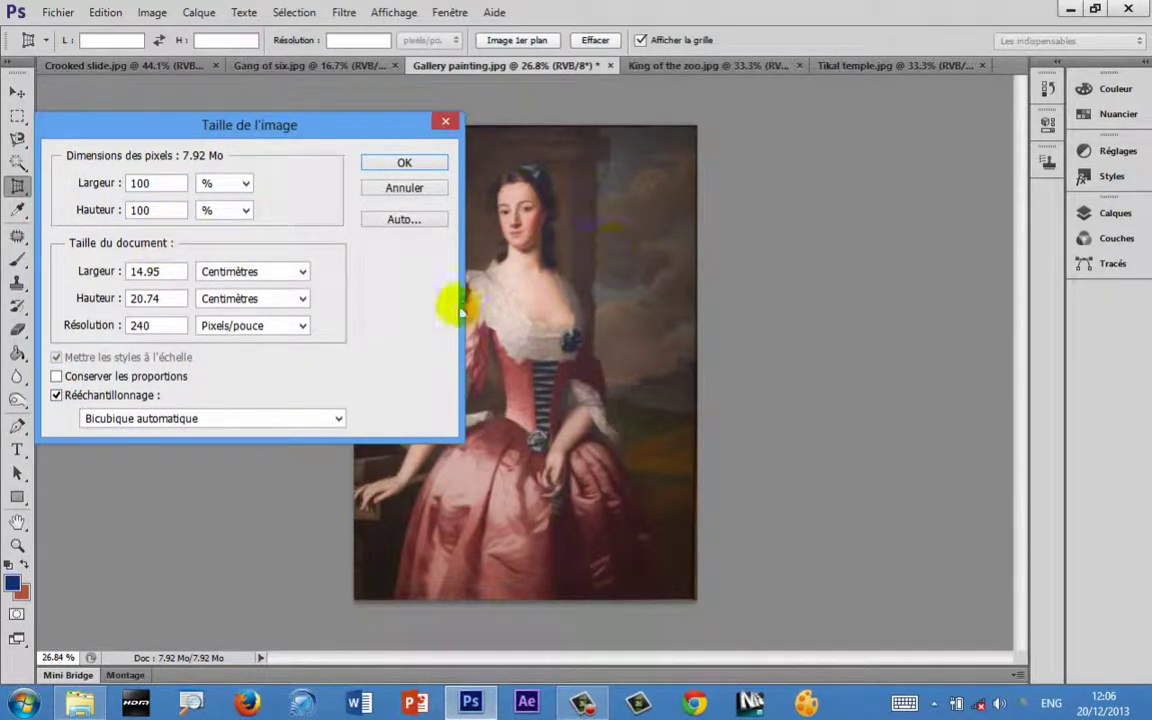
double_click(152, 209)
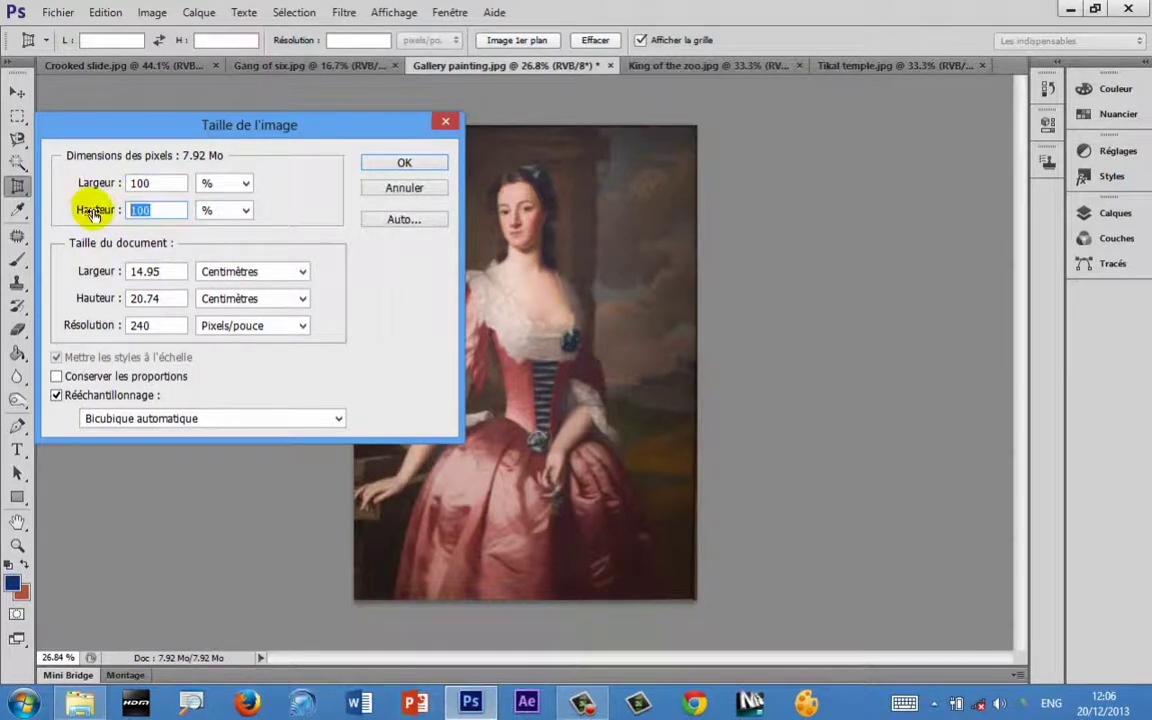
type("80")
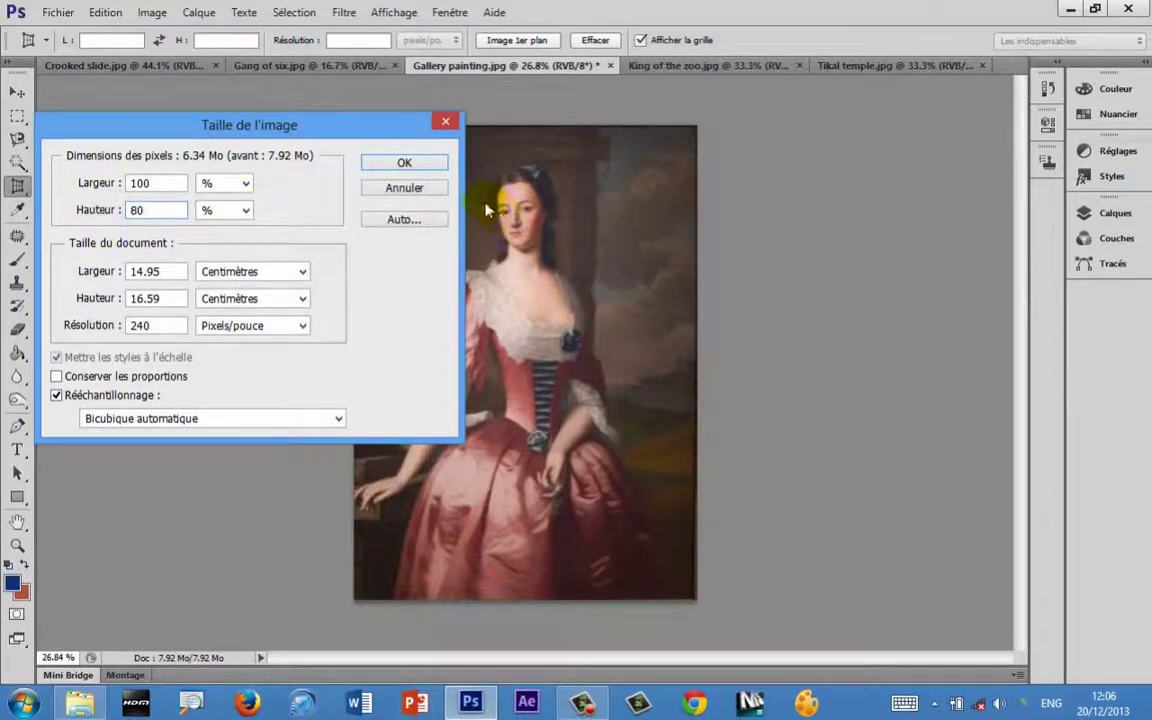
left_click(424, 165)
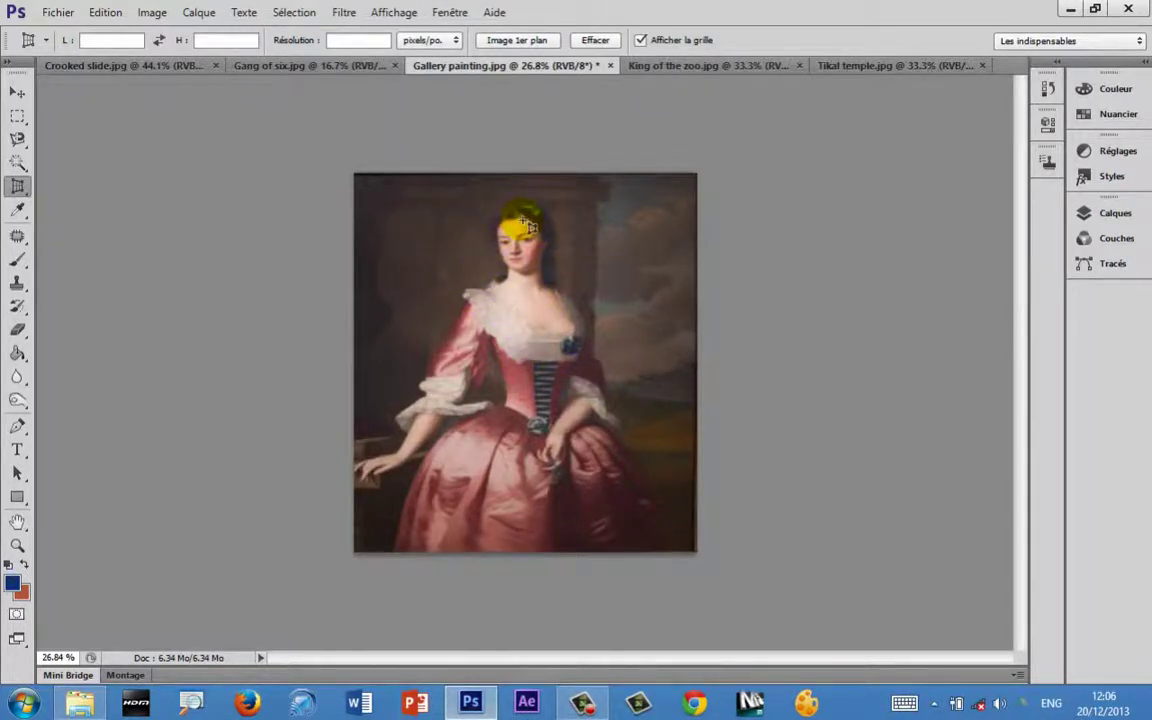
- Switch the reopened image size settings to percent, cancel them and undo the last height reduction
left_click(152, 12)
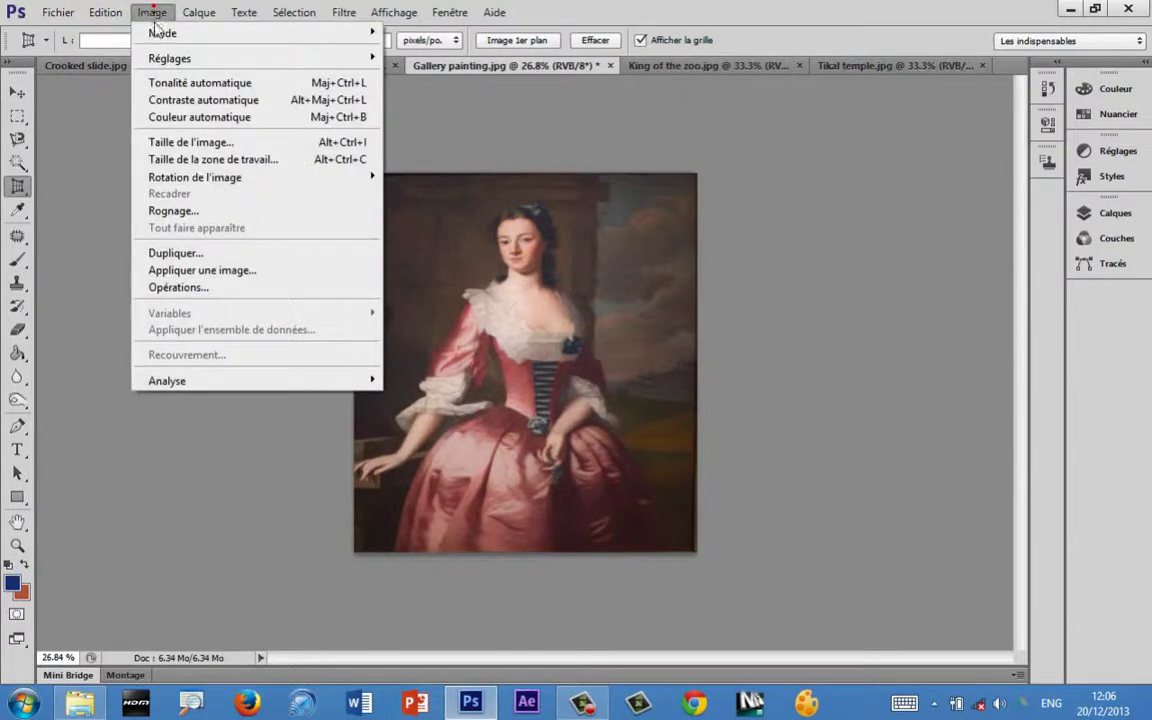
left_click(190, 142)
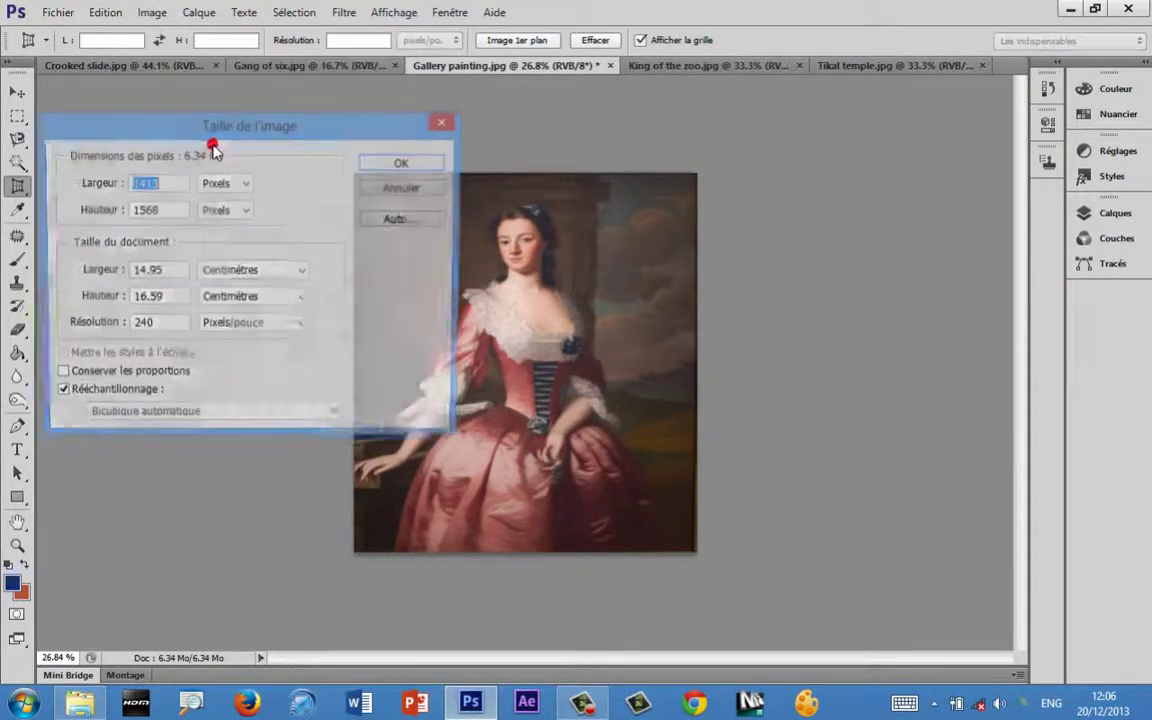
left_click(245, 210)
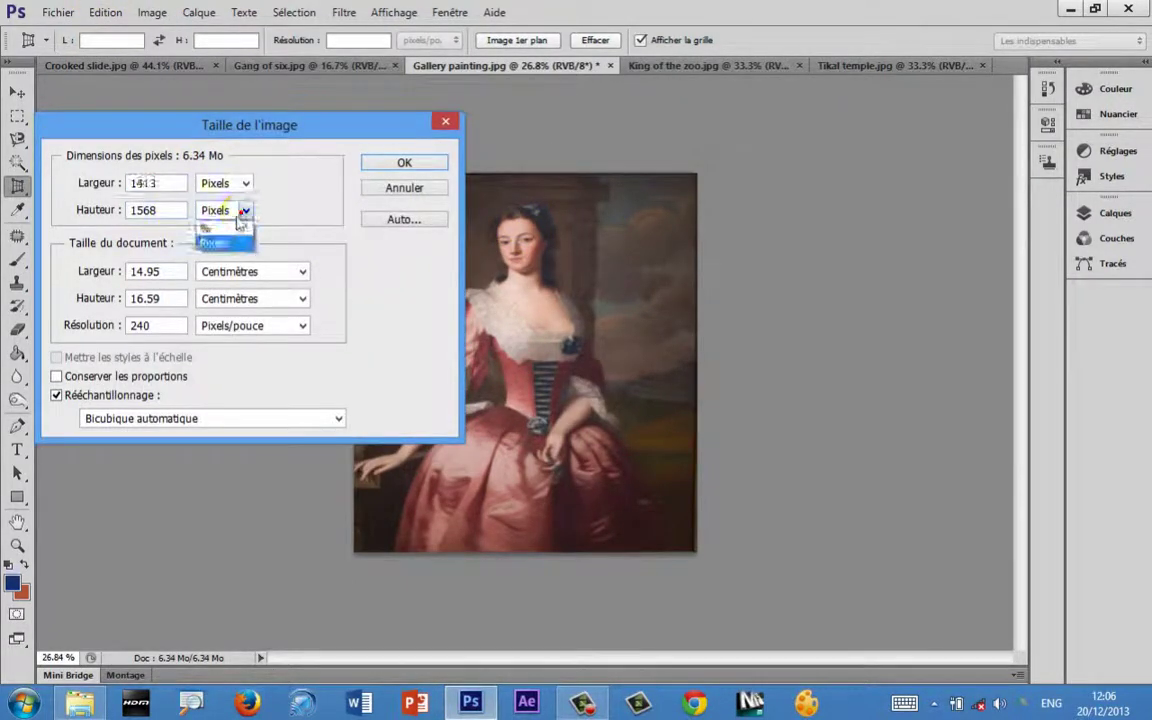
left_click(222, 230)
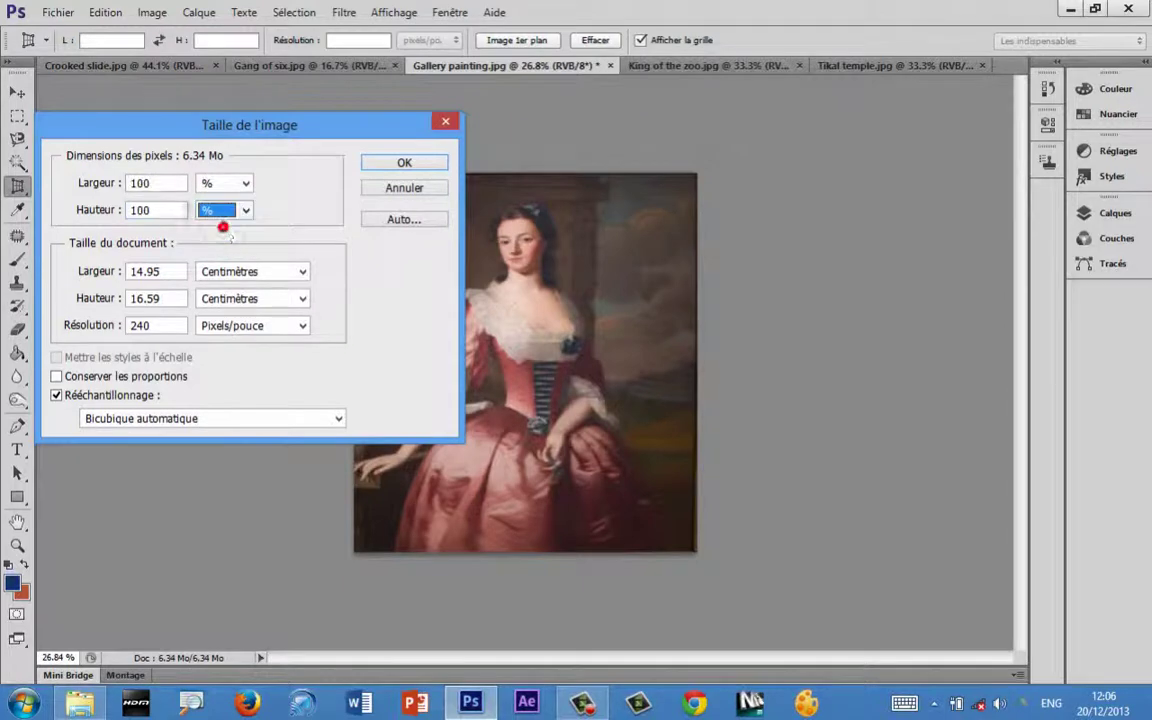
left_click(408, 190)
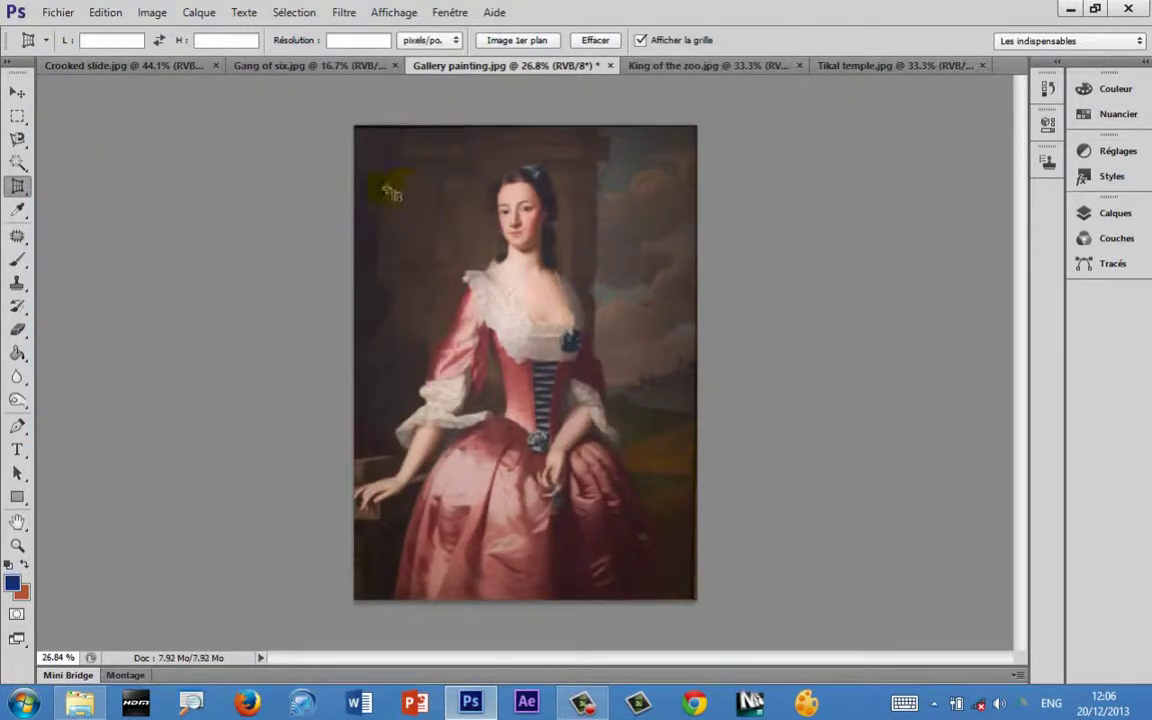
left_click(154, 14)
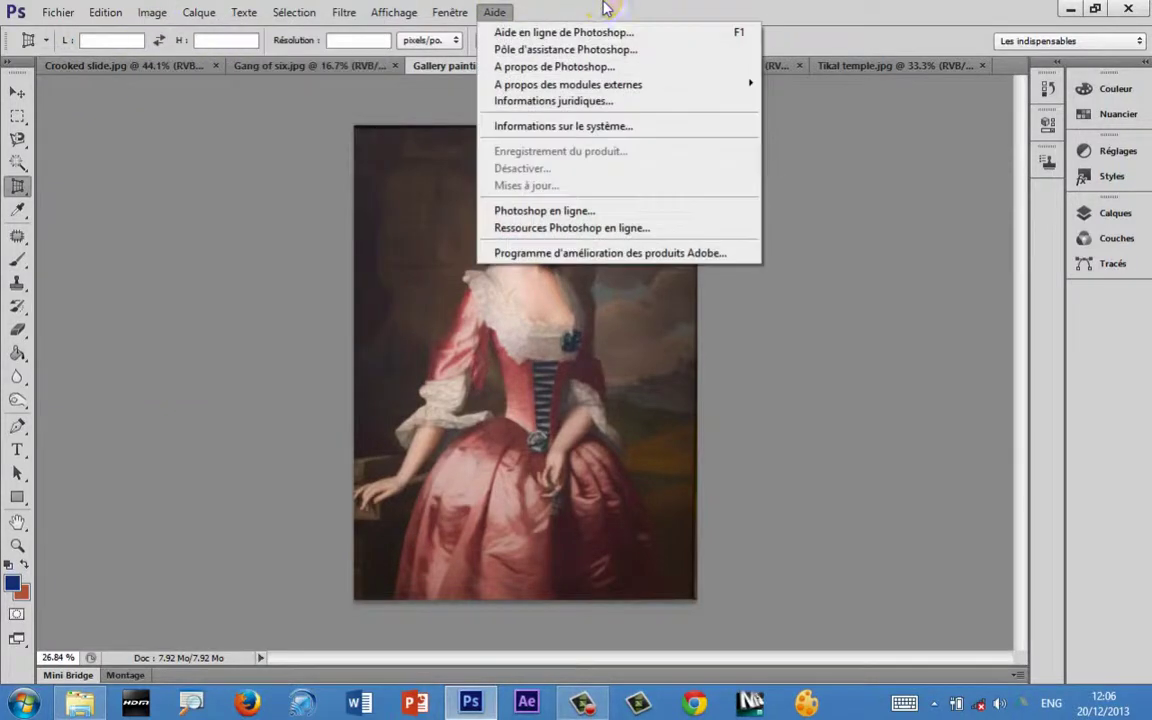
left_click(605, 8)
left_click(245, 268)
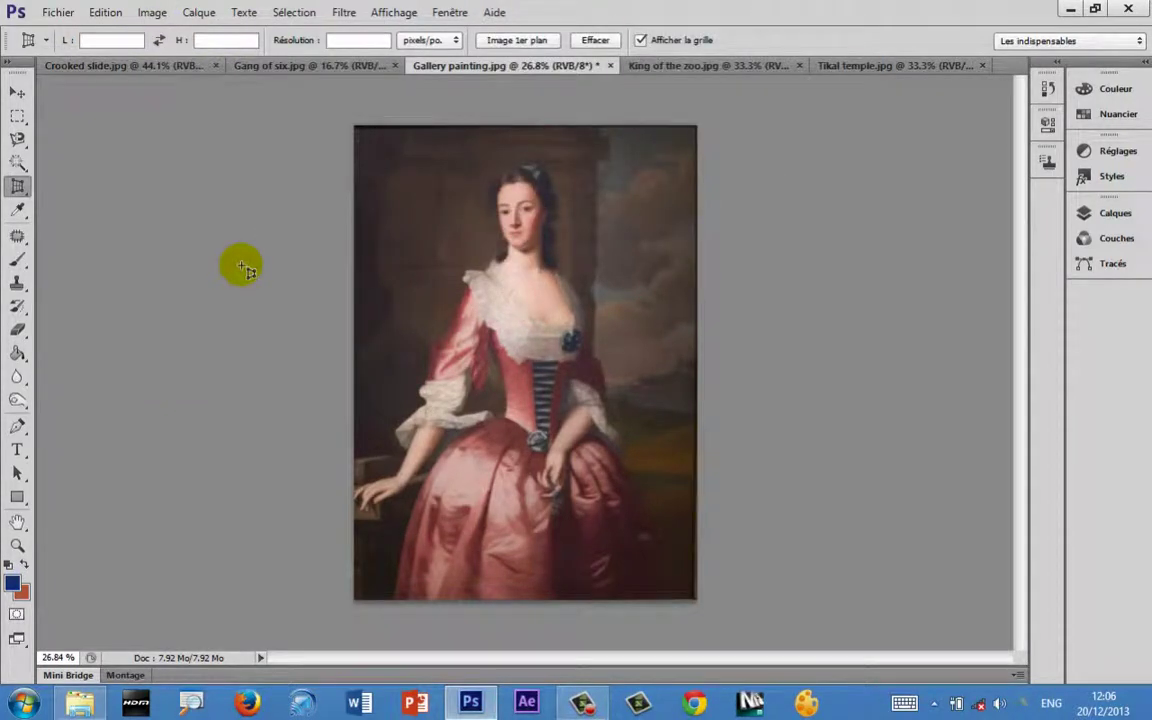
- In Taille de l'image, switch the pixel dimensions to percent, set the painting's height to 85% and apply the resize
key("ctrl+alt+i")
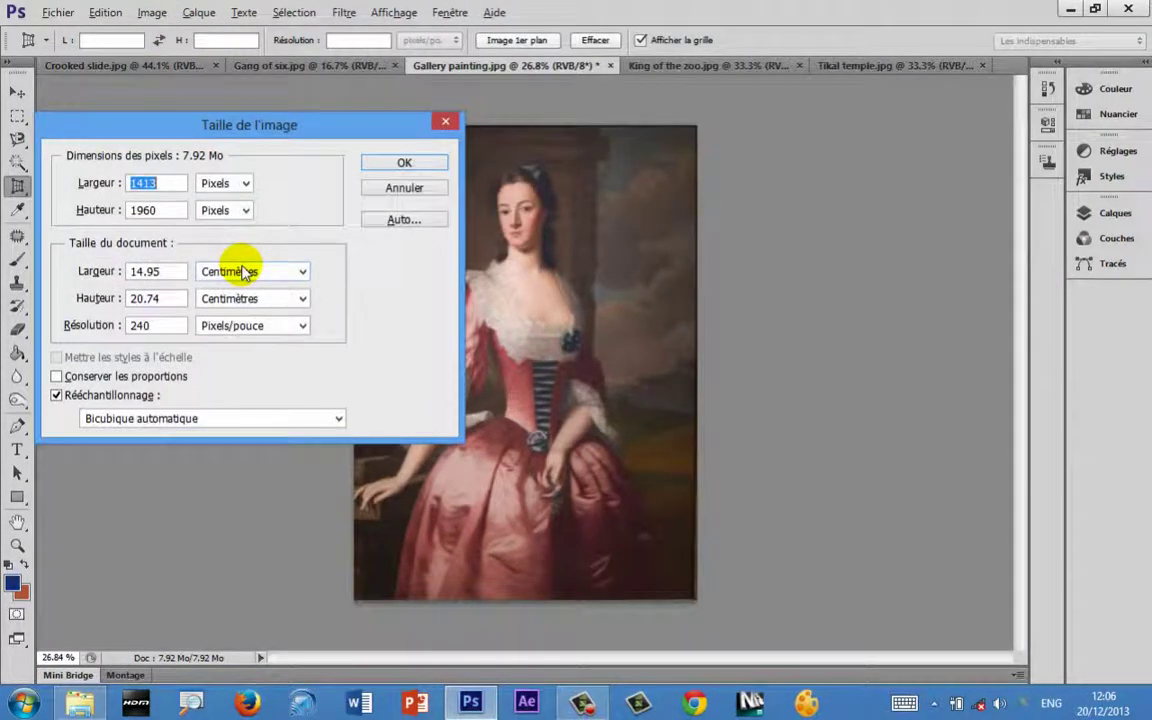
mouse_move(298, 124)
left_mouse_down()
mouse_move(300, 106)
mouse_move(312, 110)
left_mouse_up()
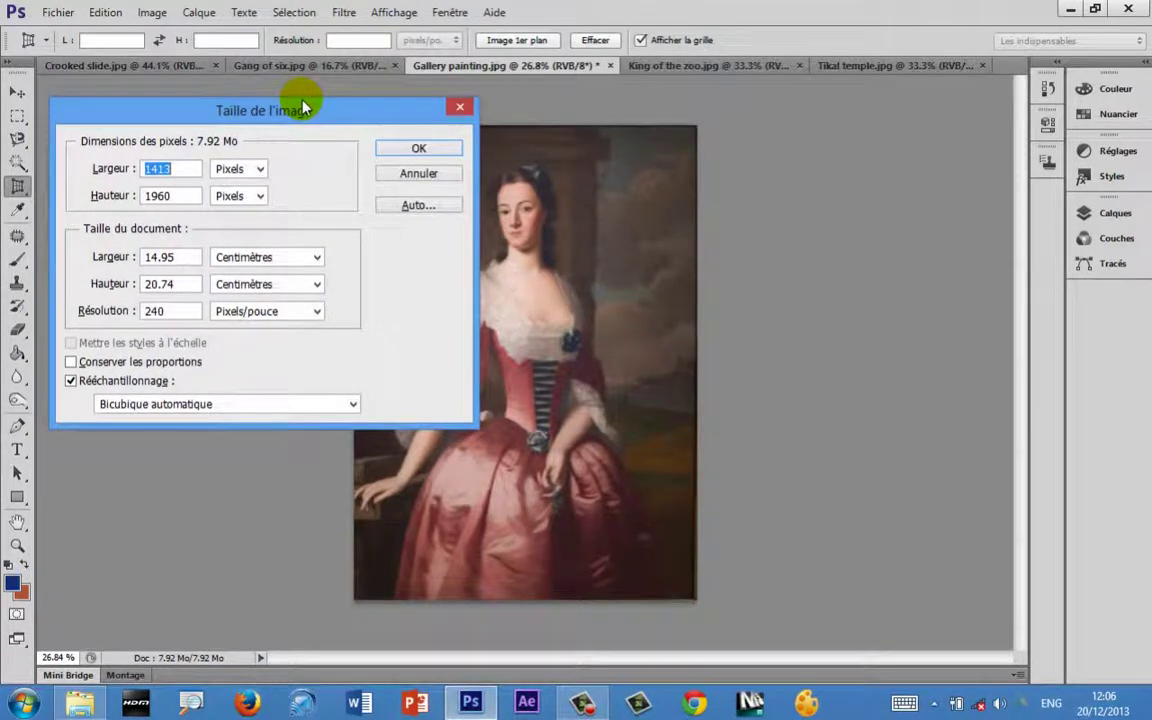
left_click(262, 196)
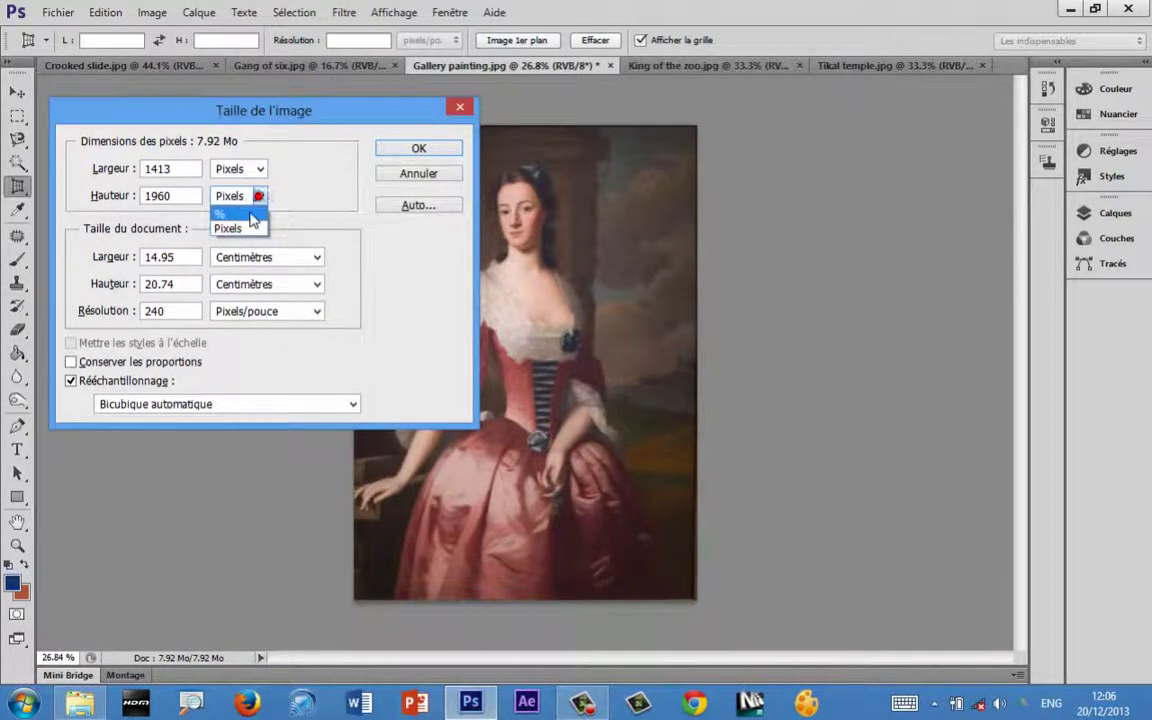
left_click(252, 218)
left_click(170, 195)
double_click(170, 195)
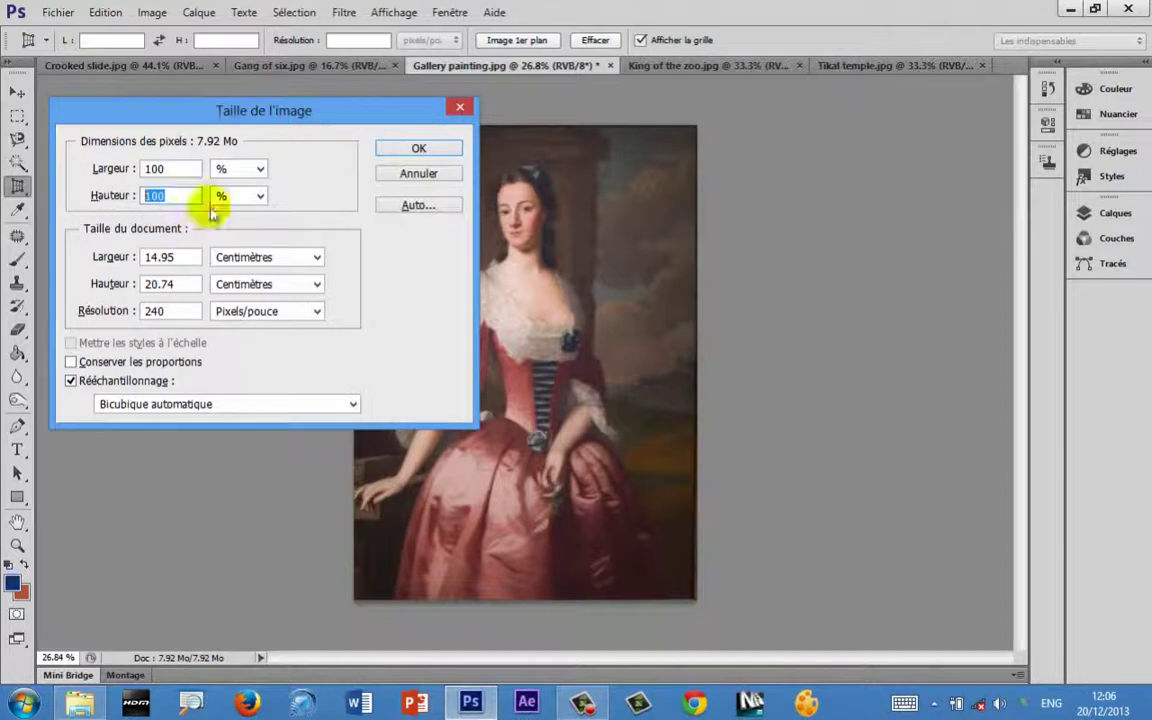
type("90")
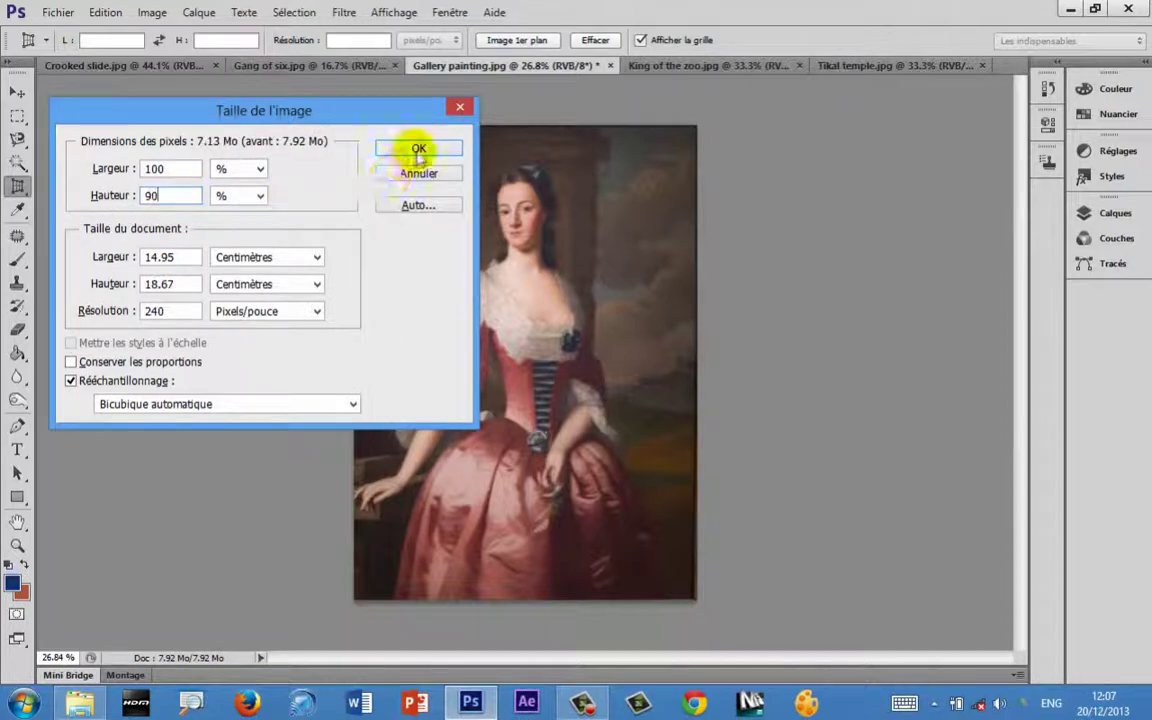
left_click(110, 195)
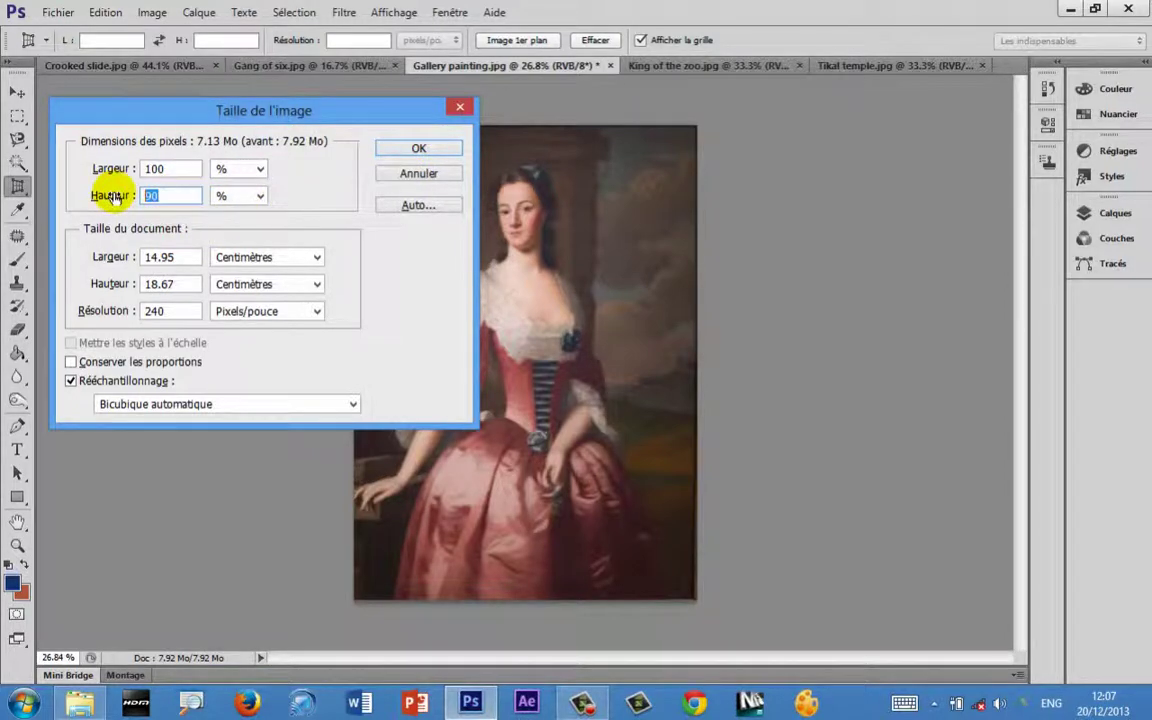
type("8")
type("0")
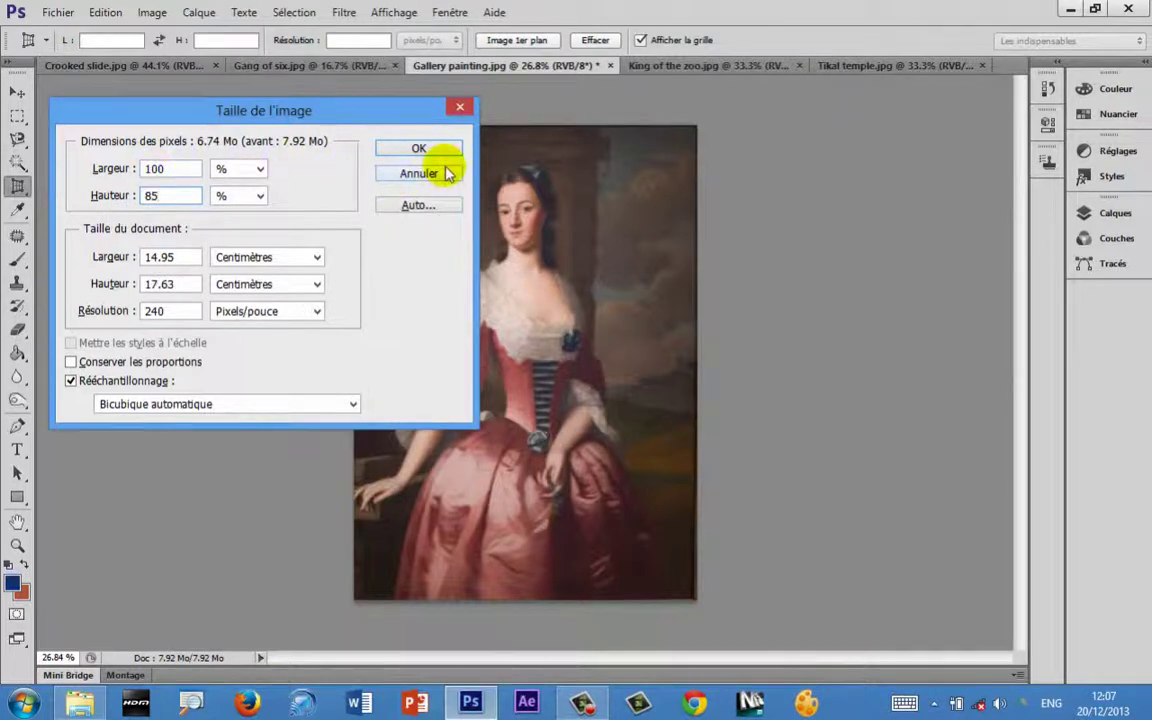
left_click(433, 148)
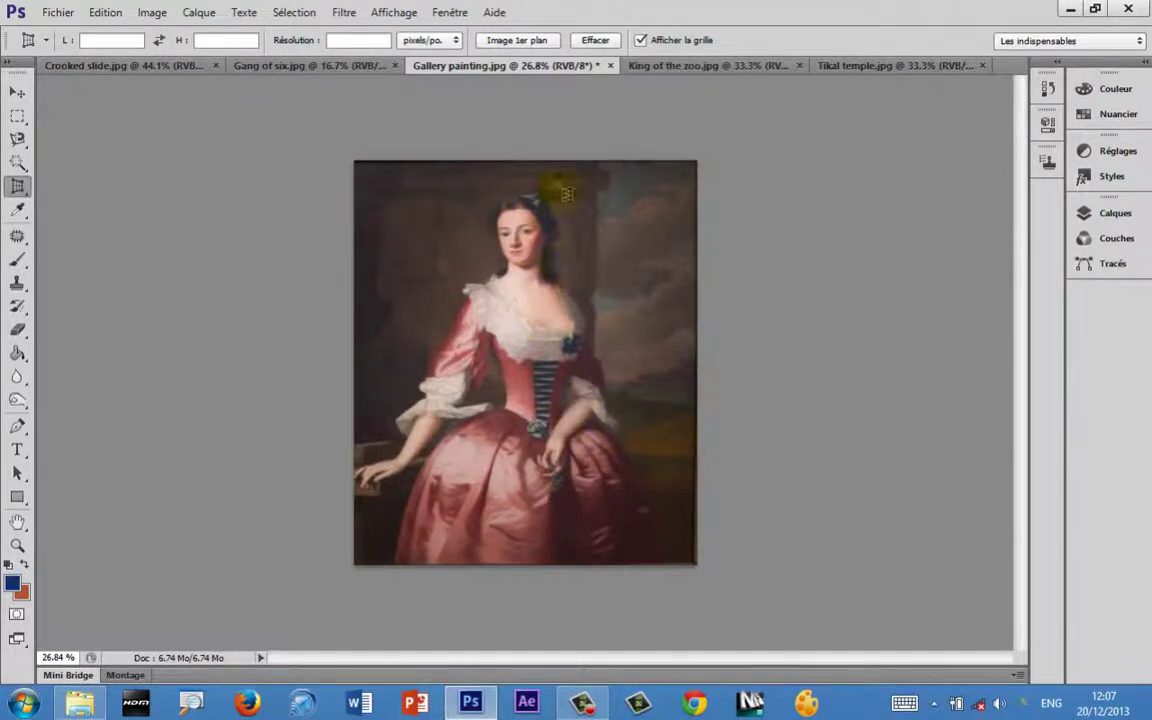
- Close the gallery painting without saving, and close the Gang of six and Crooked slide images
left_click(610, 65)
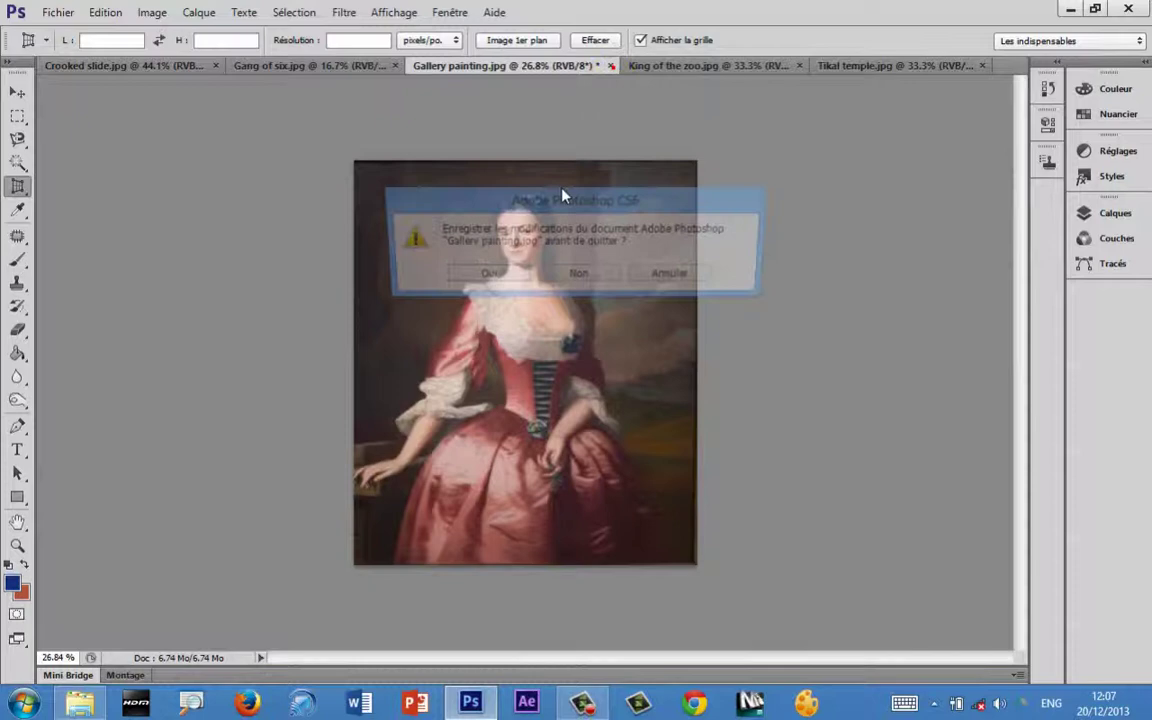
left_click(566, 277)
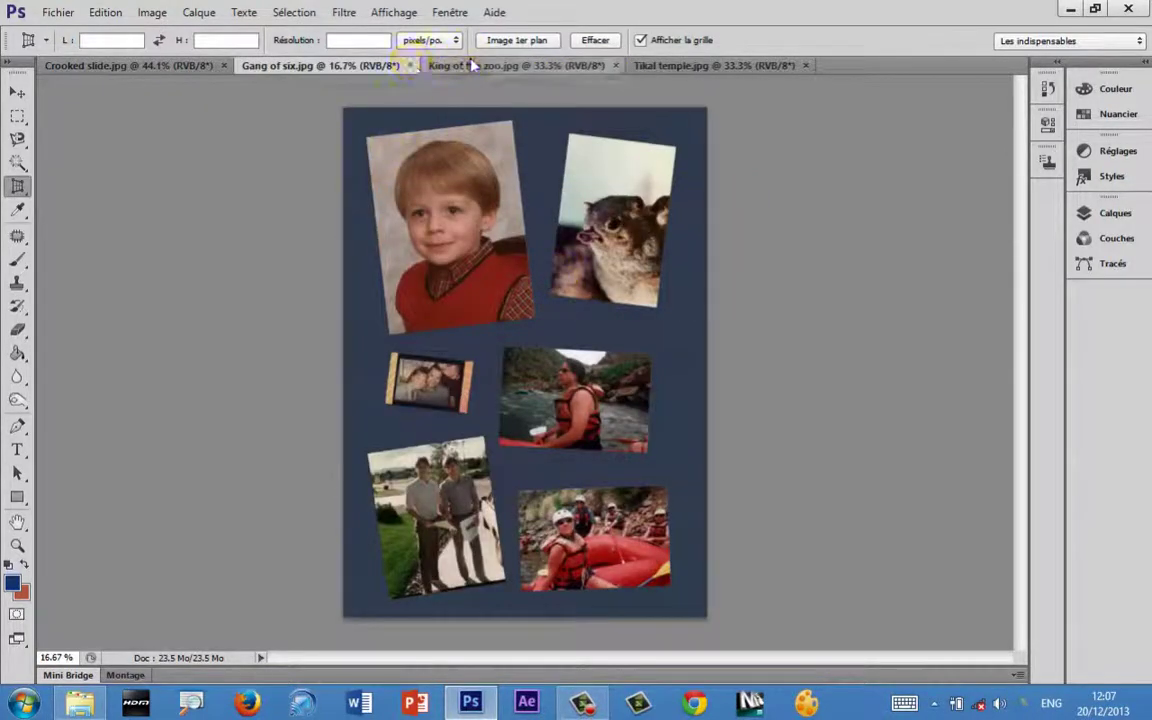
left_click(410, 65)
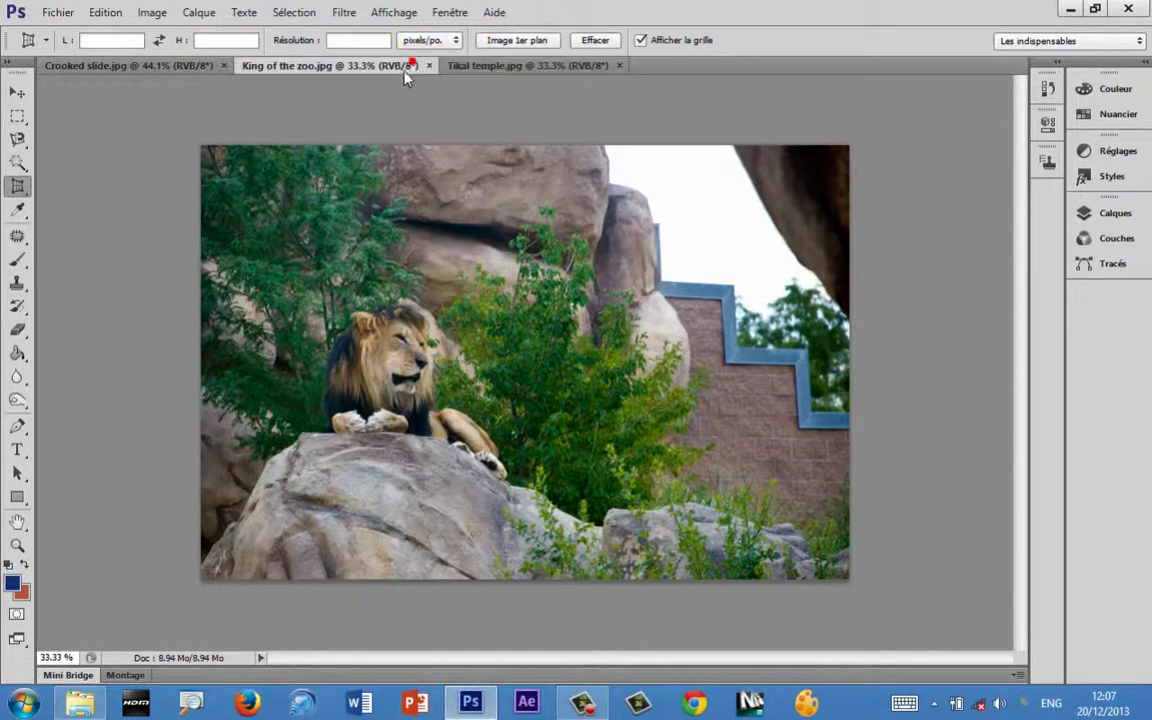
left_click(223, 65)
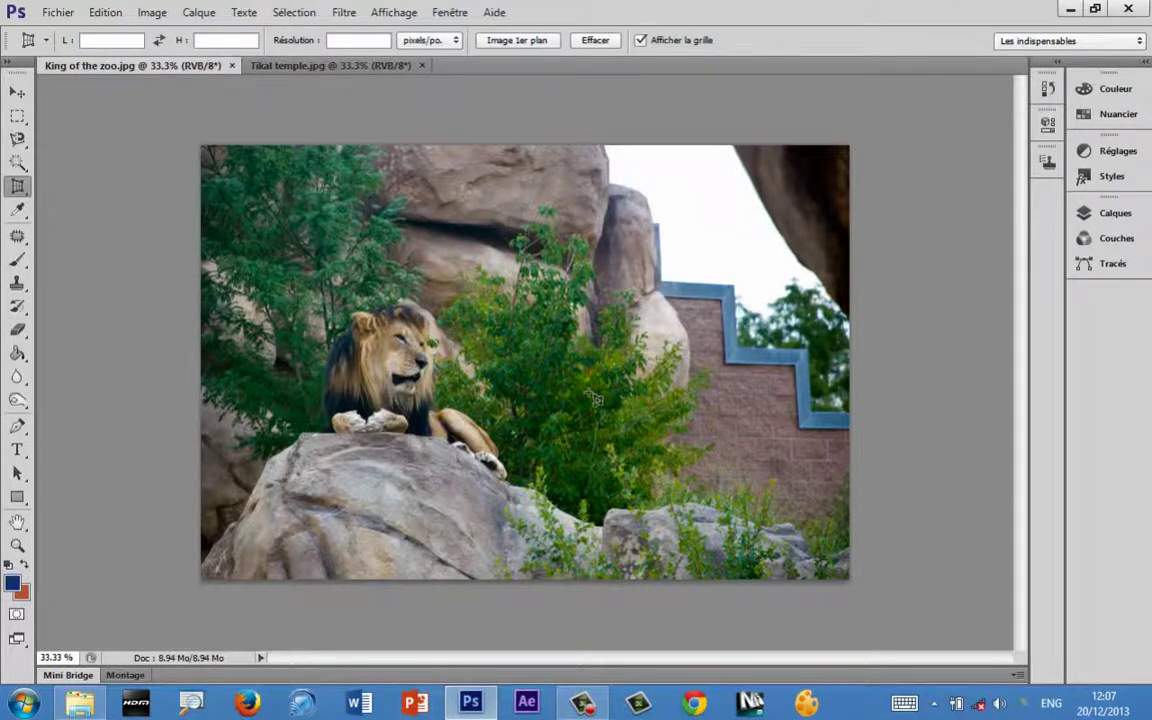
- Try cropping the zoo photo with Outil Recadrage to the lion and the shrubs beside it, and undo the crop
left_click(17, 186)
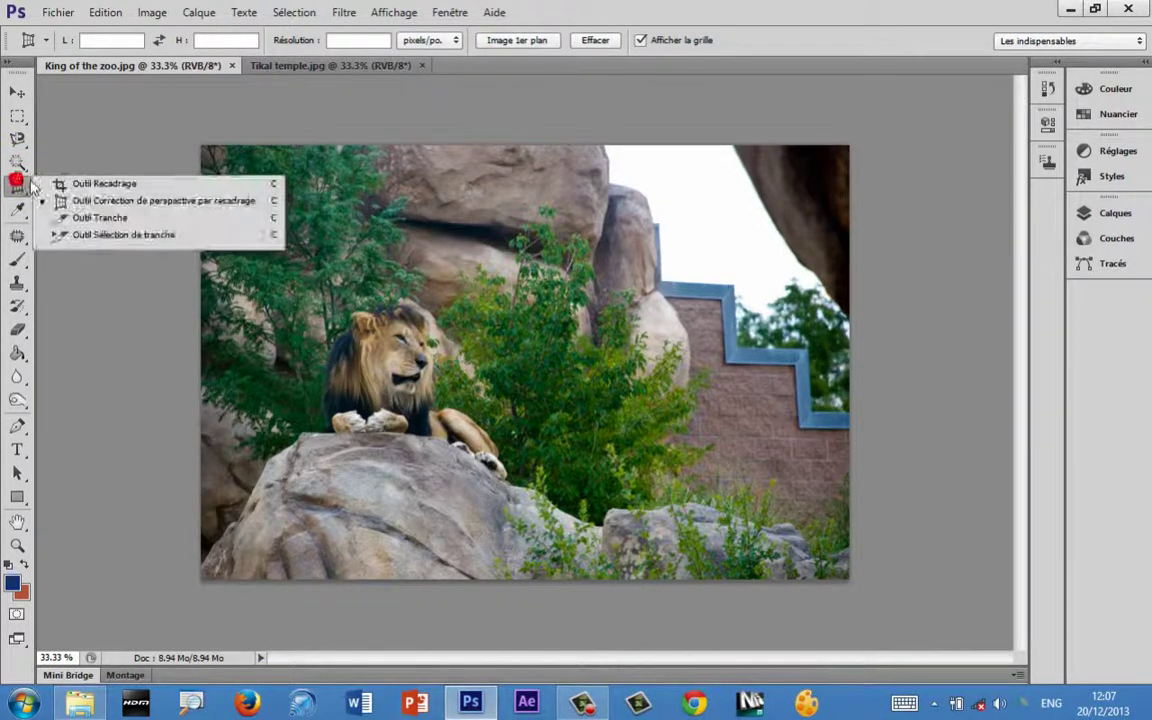
left_click(90, 181)
left_click_drag(300, 228, 740, 494)
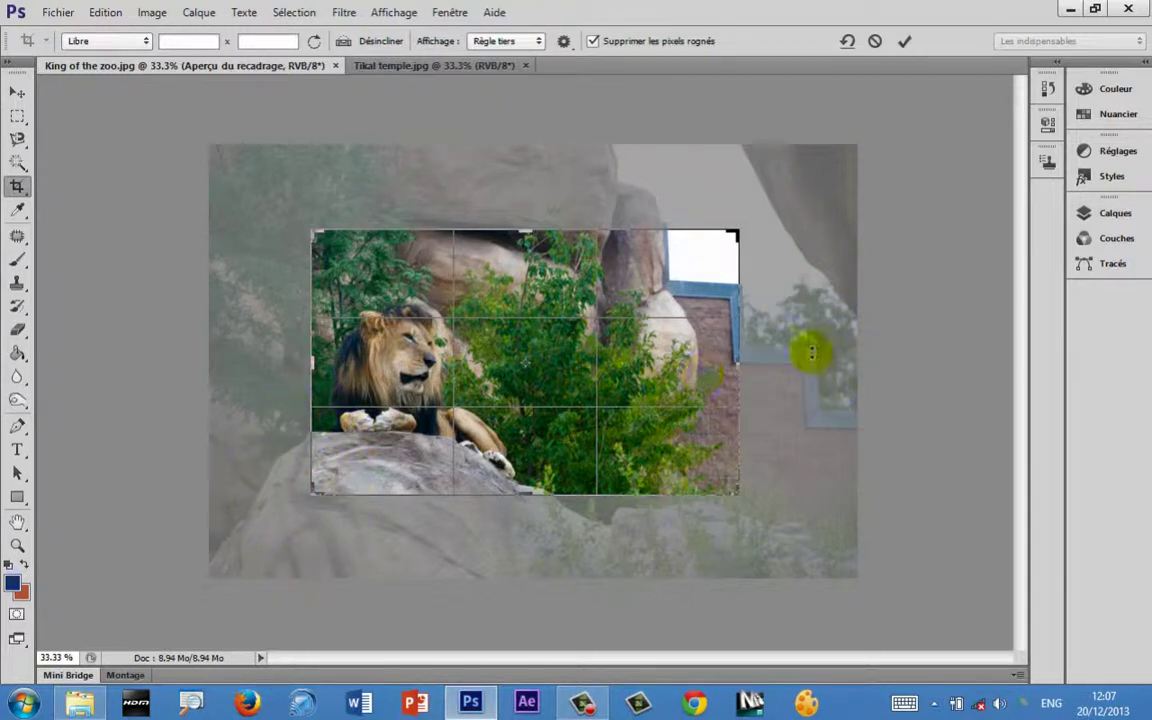
key("Return")
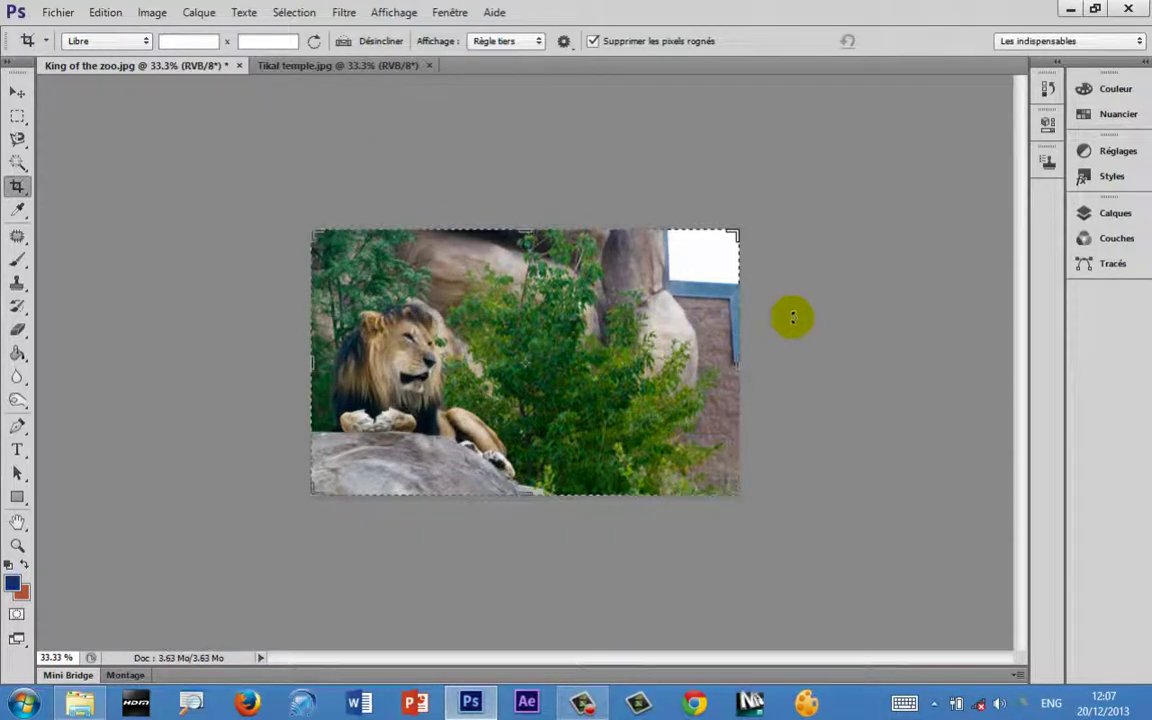
key("ctrl+z")
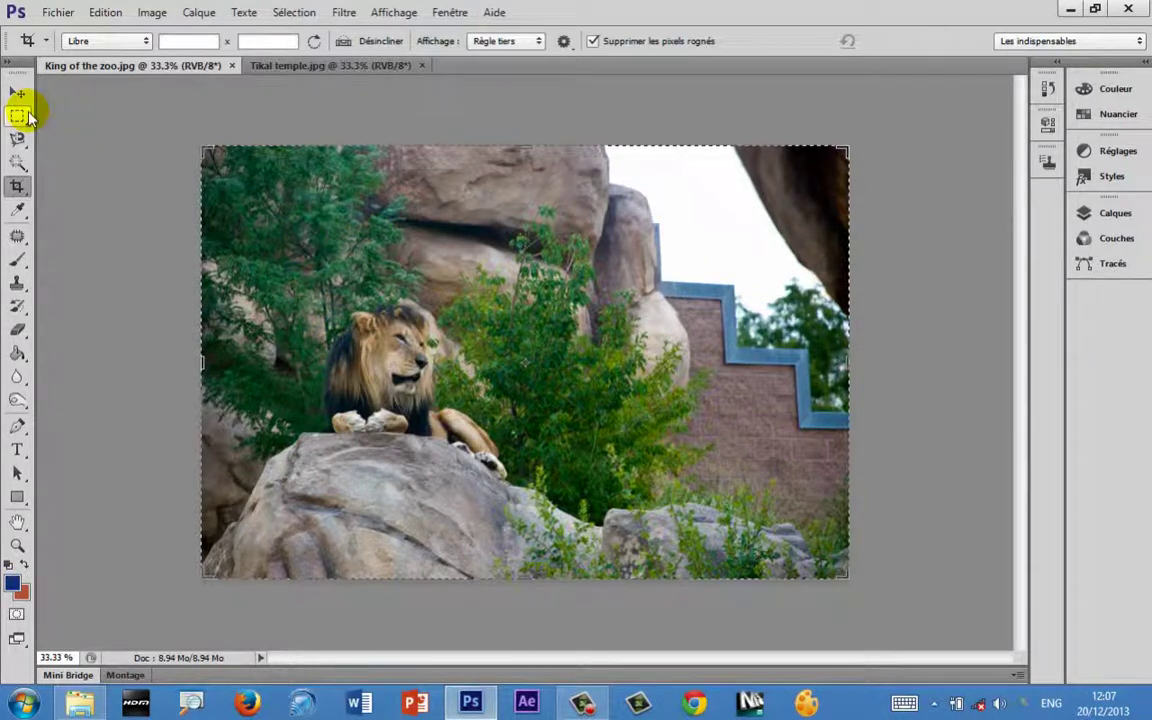
- Make a combined lasso selection of four loops around the lion's head, its paws, the wall's upper step and the plants below the wall
left_click(17, 116)
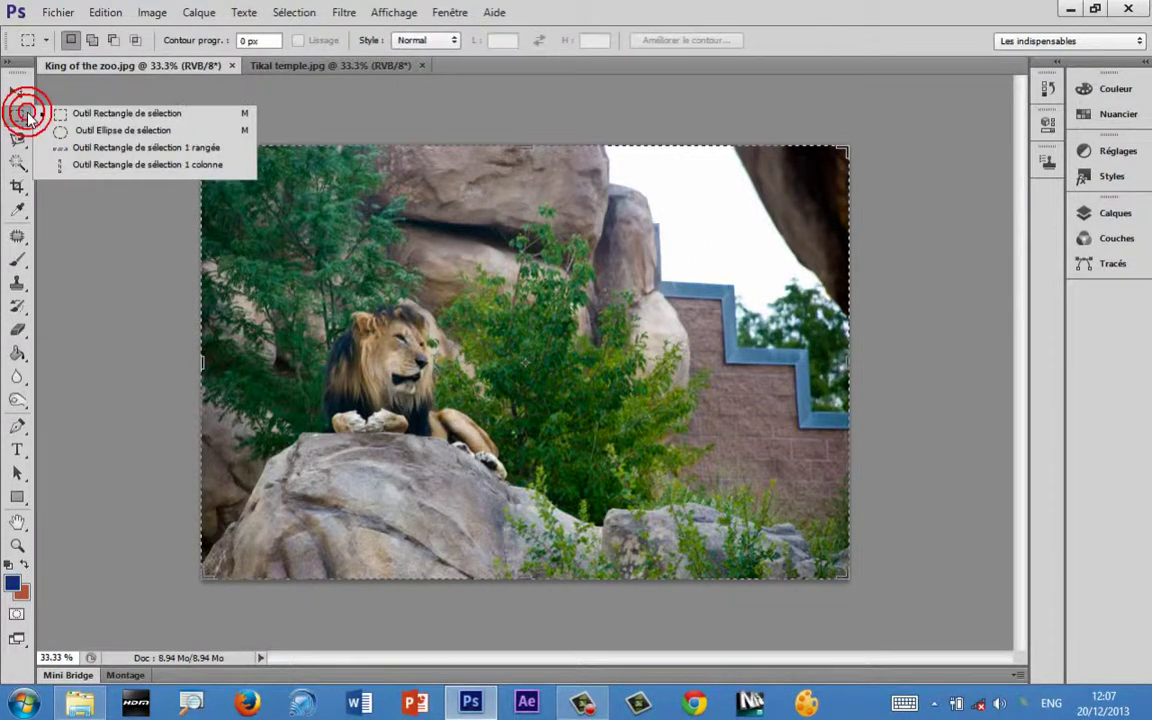
left_click(102, 116)
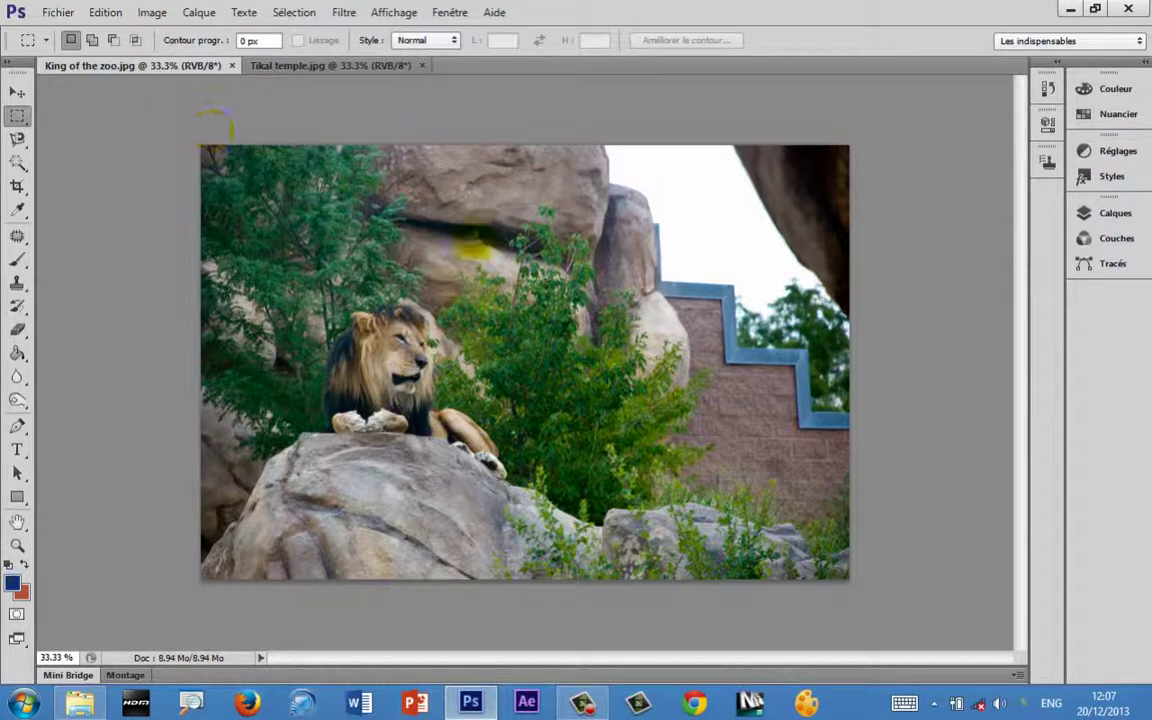
left_click(19, 139)
left_click(60, 136)
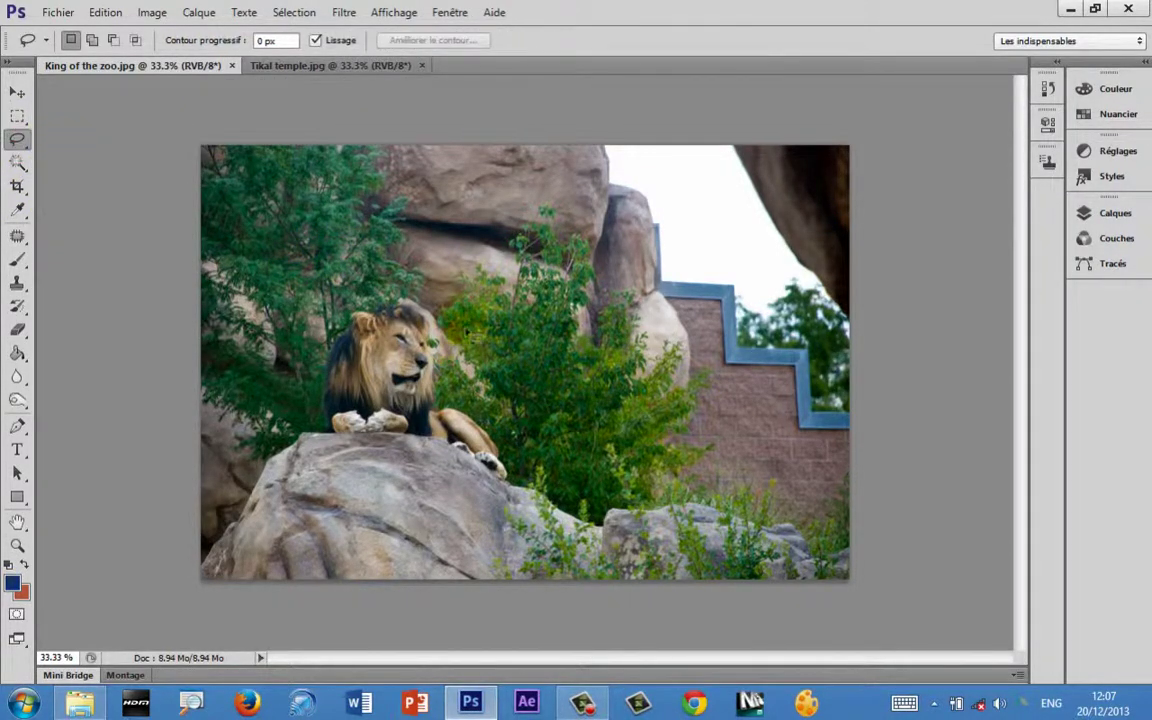
mouse_move(373, 262)
left_mouse_down()
mouse_move(430, 252)
mouse_move(400, 392)
left_mouse_up()
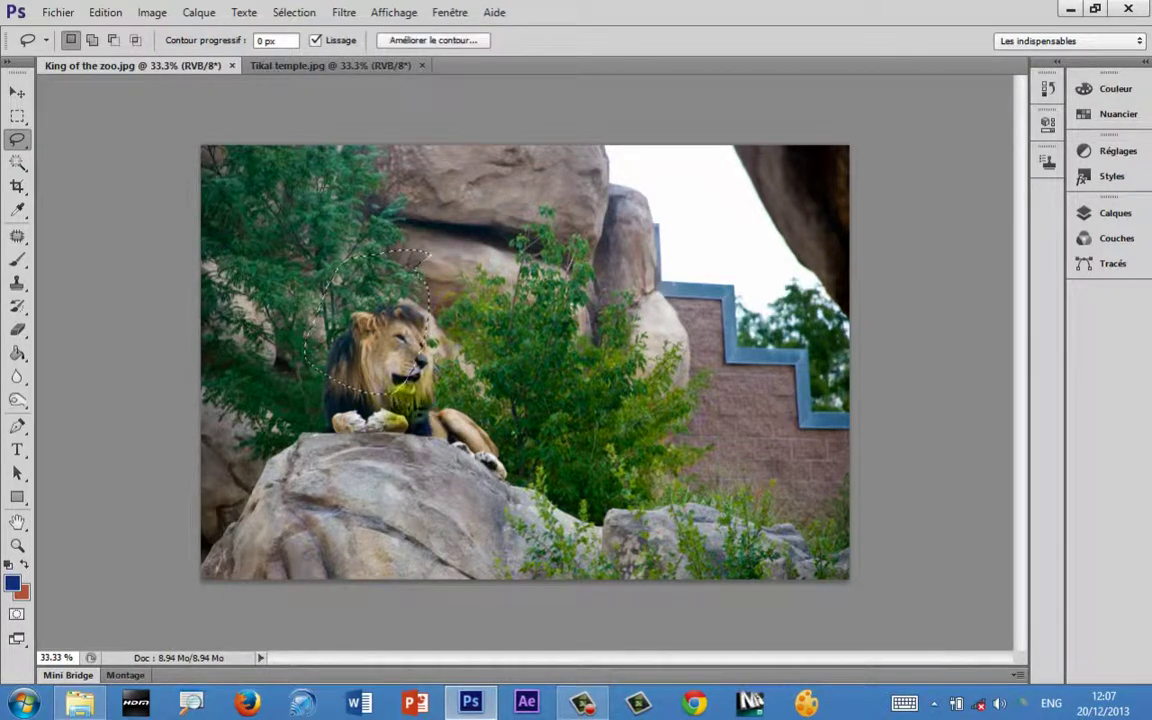
mouse_move(330, 385)
left_mouse_down()
mouse_move(278, 430)
mouse_move(370, 420)
left_mouse_up()
mouse_move(700, 252)
left_mouse_down()
mouse_move(720, 252)
mouse_move(705, 258)
left_mouse_up()
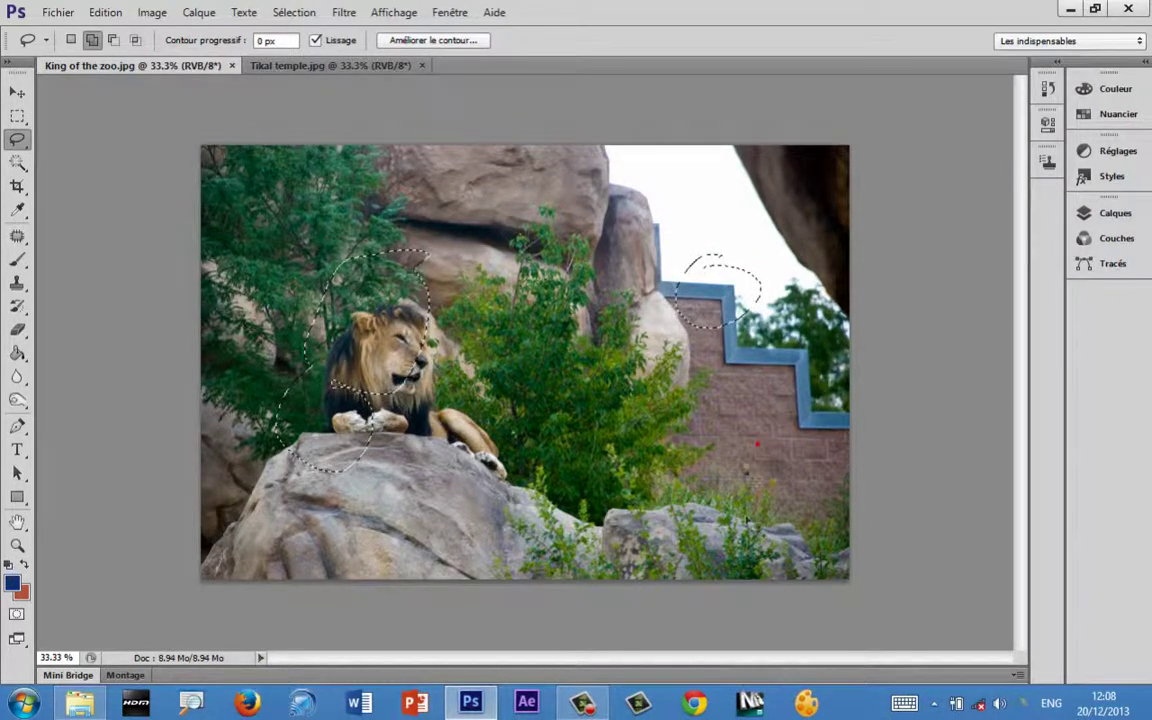
mouse_move(785, 505)
left_mouse_down()
mouse_move(784, 475)
mouse_move(762, 447)
mouse_move(715, 478)
mouse_move(705, 500)
mouse_move(740, 520)
mouse_move(783, 506)
left_mouse_up()
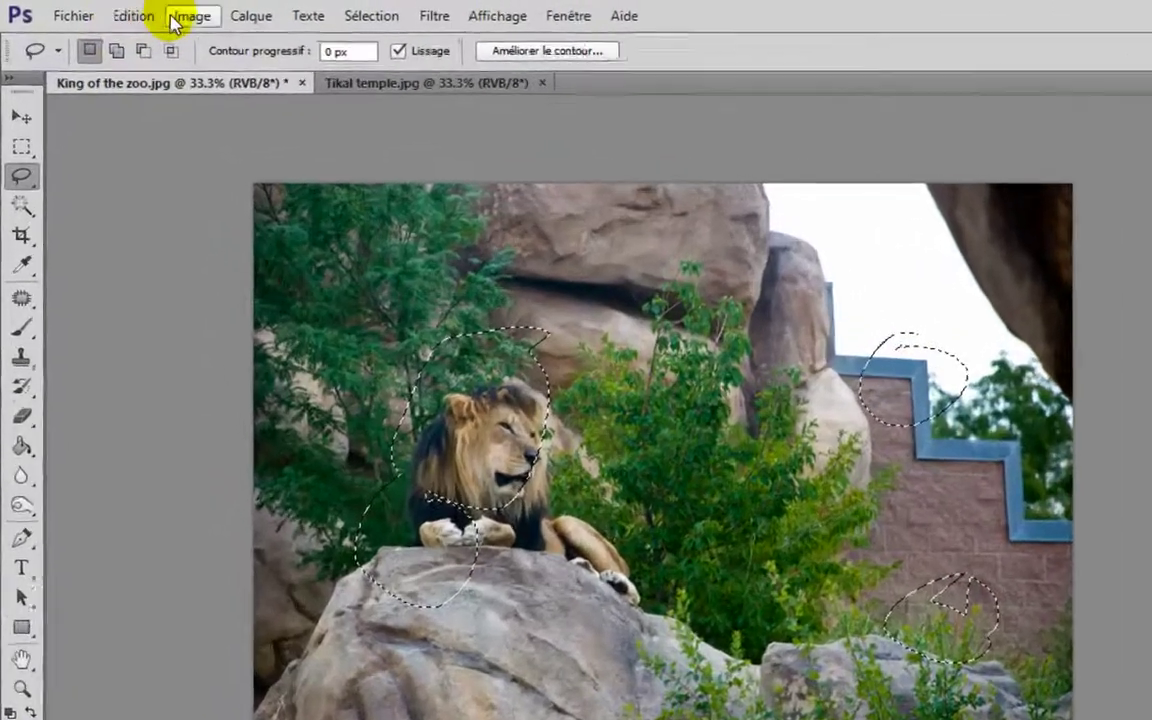
- Try cropping the zoo photo to the bounds of the lasso selection with Recadrer, hide the selection outlines and undo the crop
left_click(140, 12)
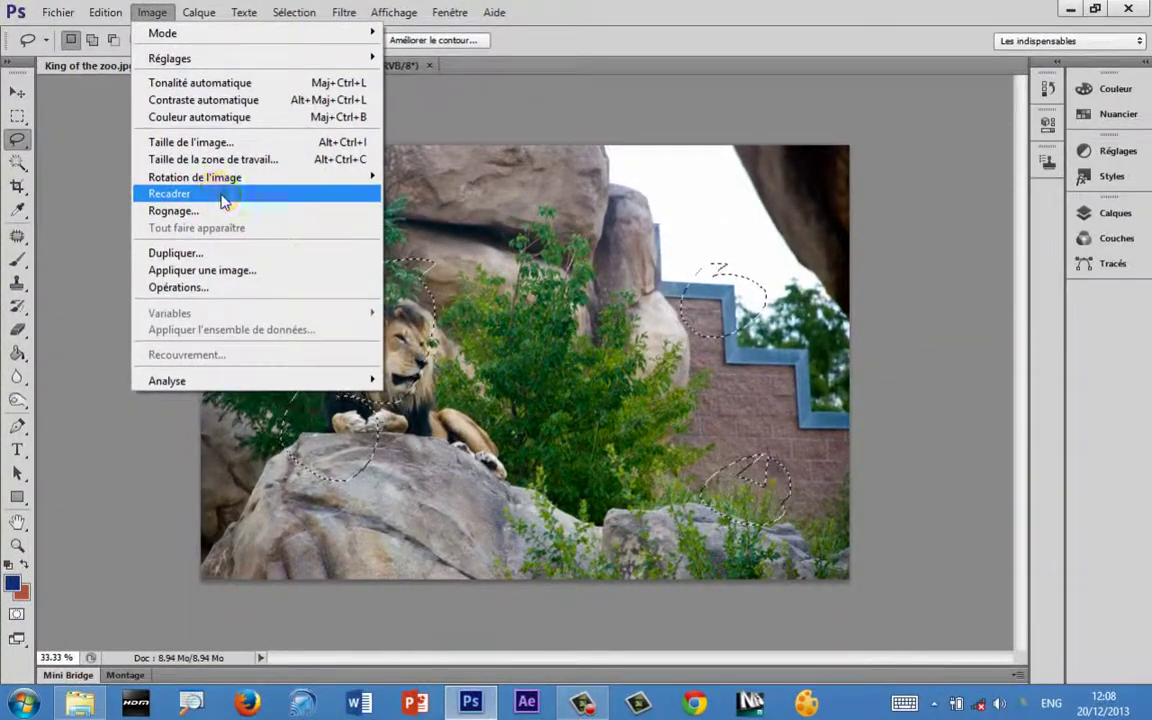
left_click(217, 195)
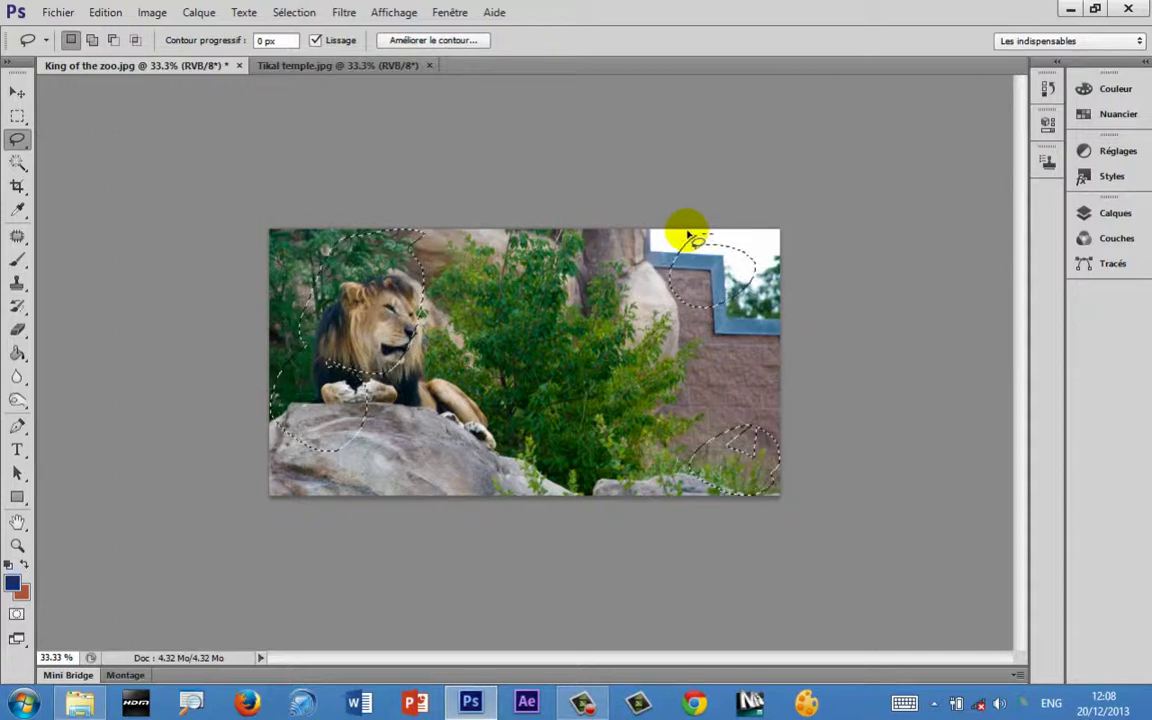
key("ctrl+h")
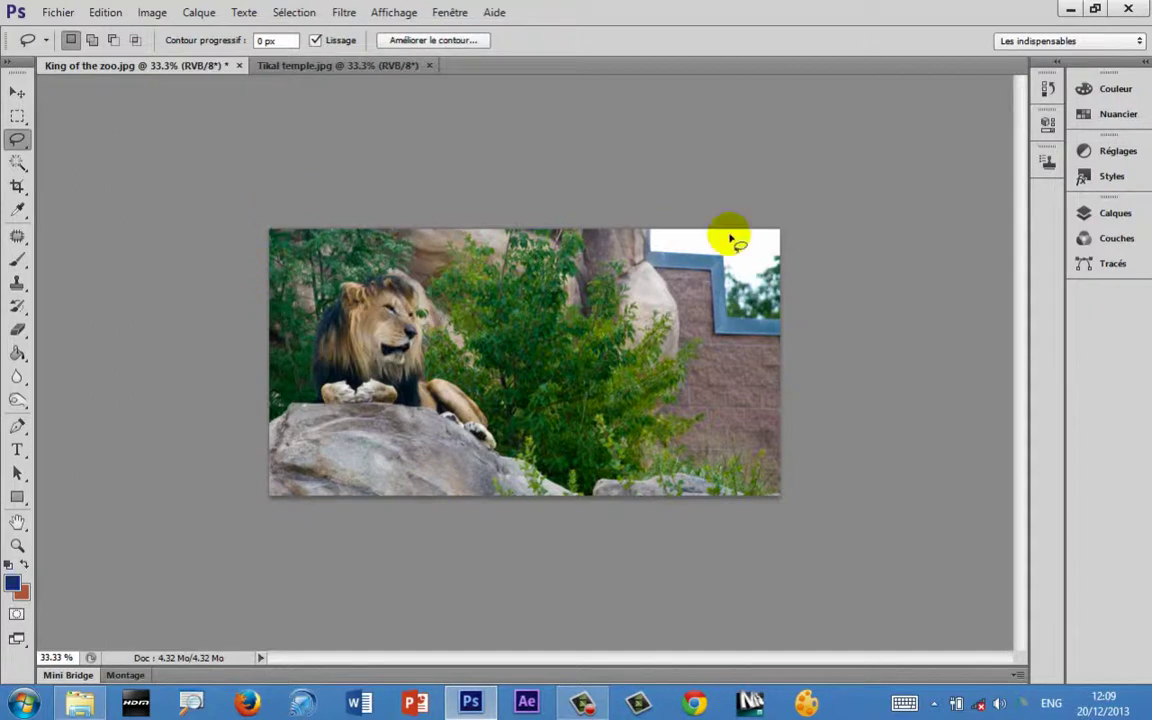
key("ctrl+z")
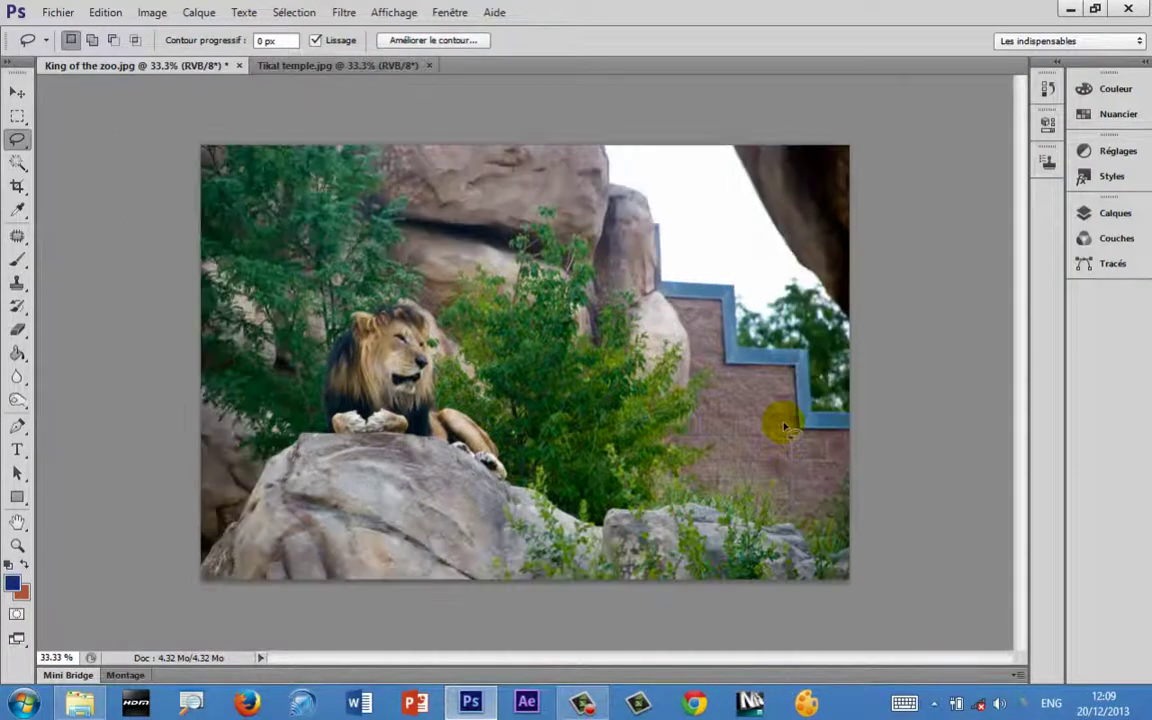
- Add a lasso loop around the top of the upright rock to the selection and crop the photo to the selection with Recadrer
mouse_move(785, 425)
left_mouse_down()
mouse_move(740, 280)
mouse_move(420, 265)
mouse_move(455, 300)
mouse_move(658, 315)
mouse_move(672, 212)
left_mouse_up()
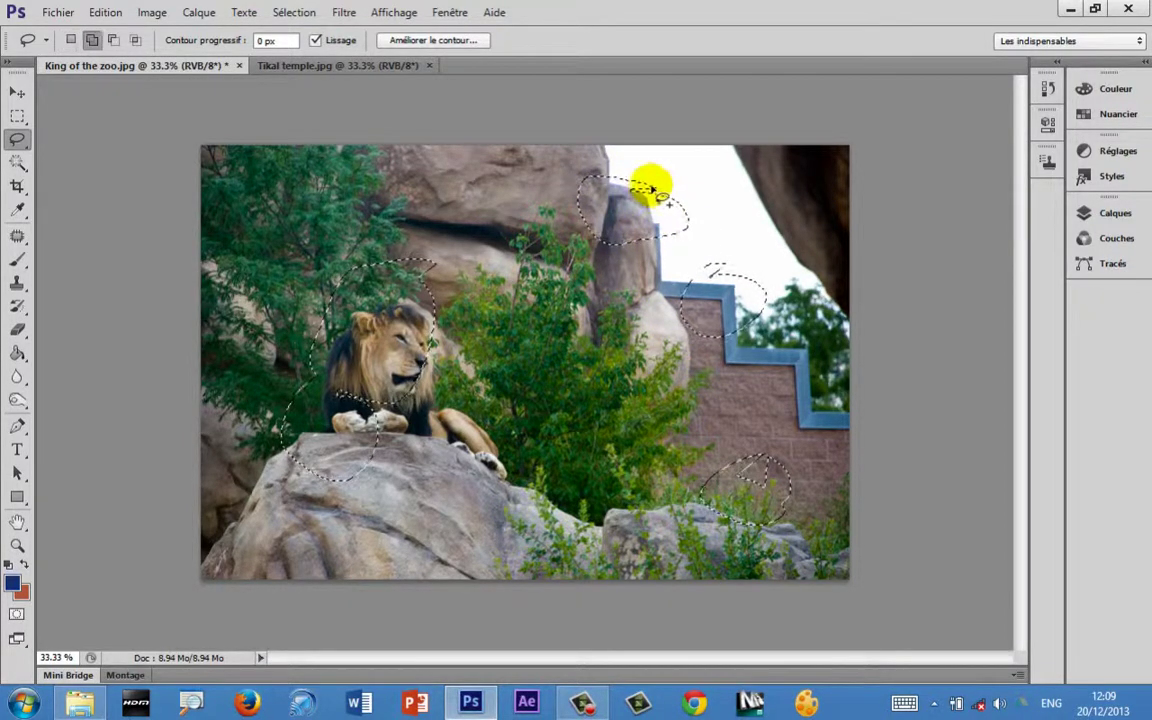
left_click_drag(653, 185, 653, 186)
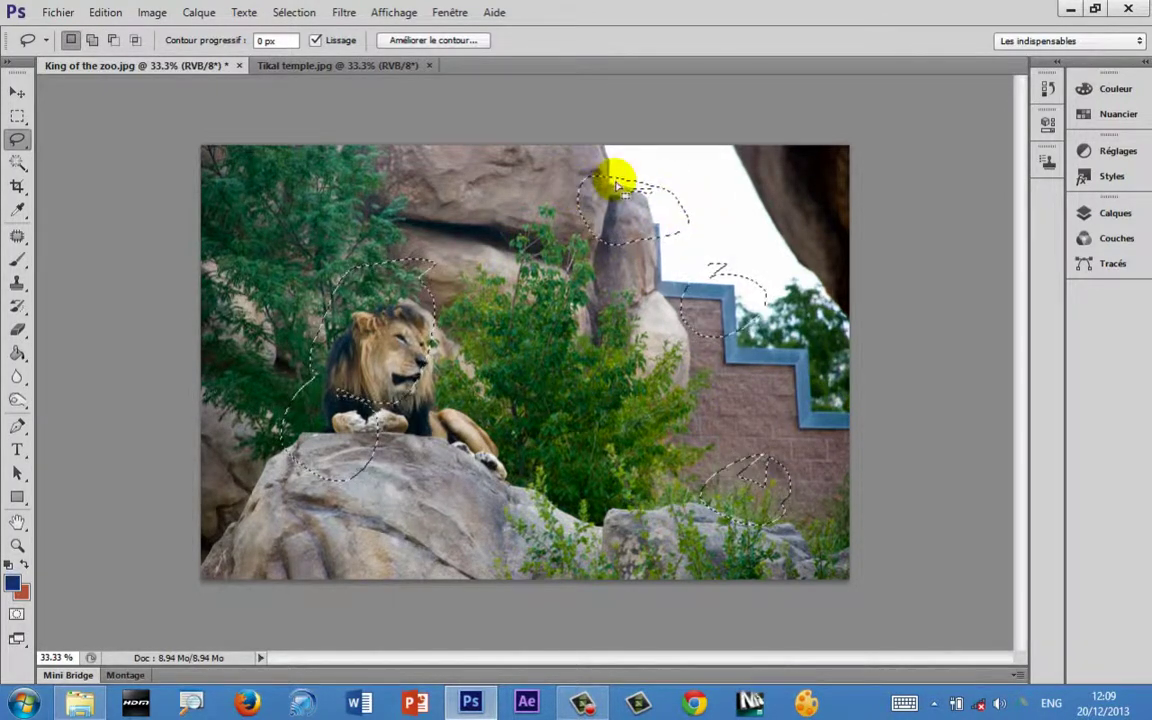
left_click(152, 13)
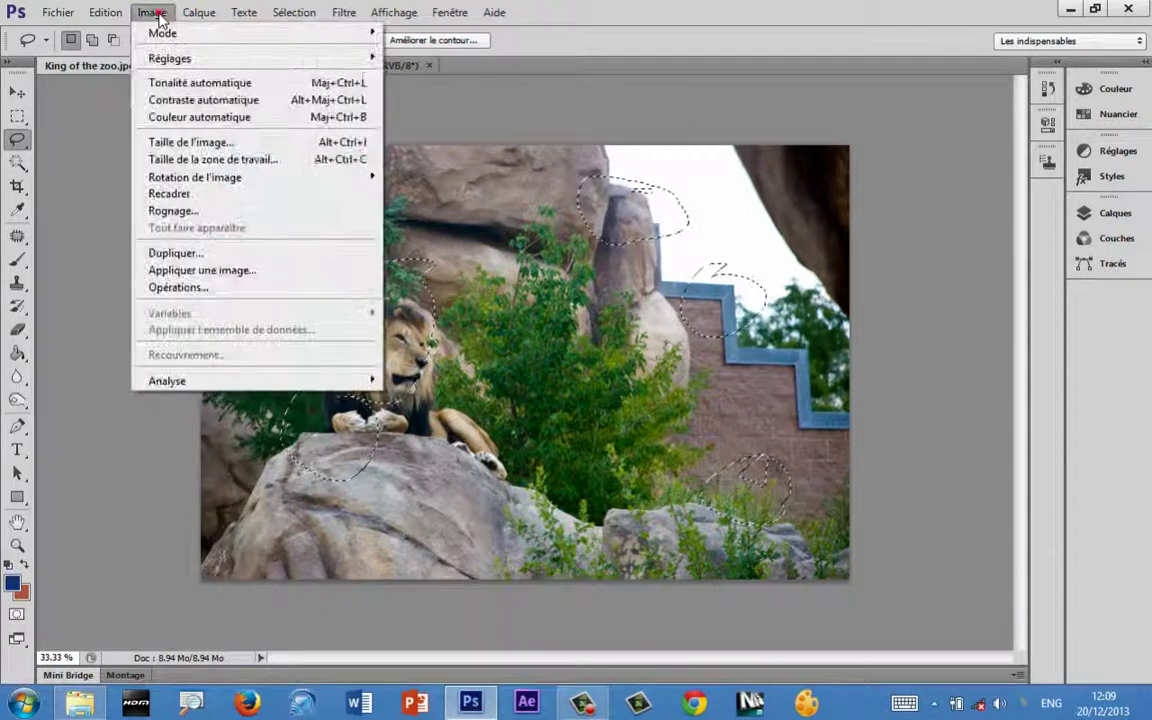
left_click(208, 195)
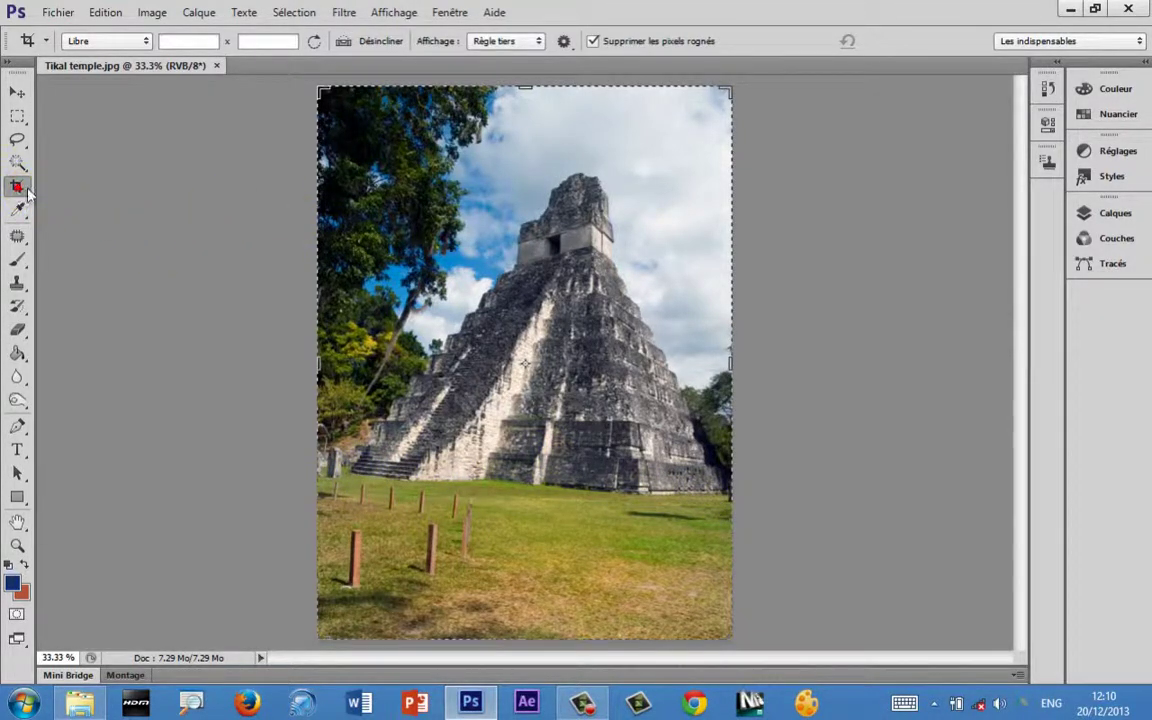
- Straighten the Tikal temple photo with Désincliner along the pyramid's base, at about -2.9°, and apply the crop
left_click(343, 41)
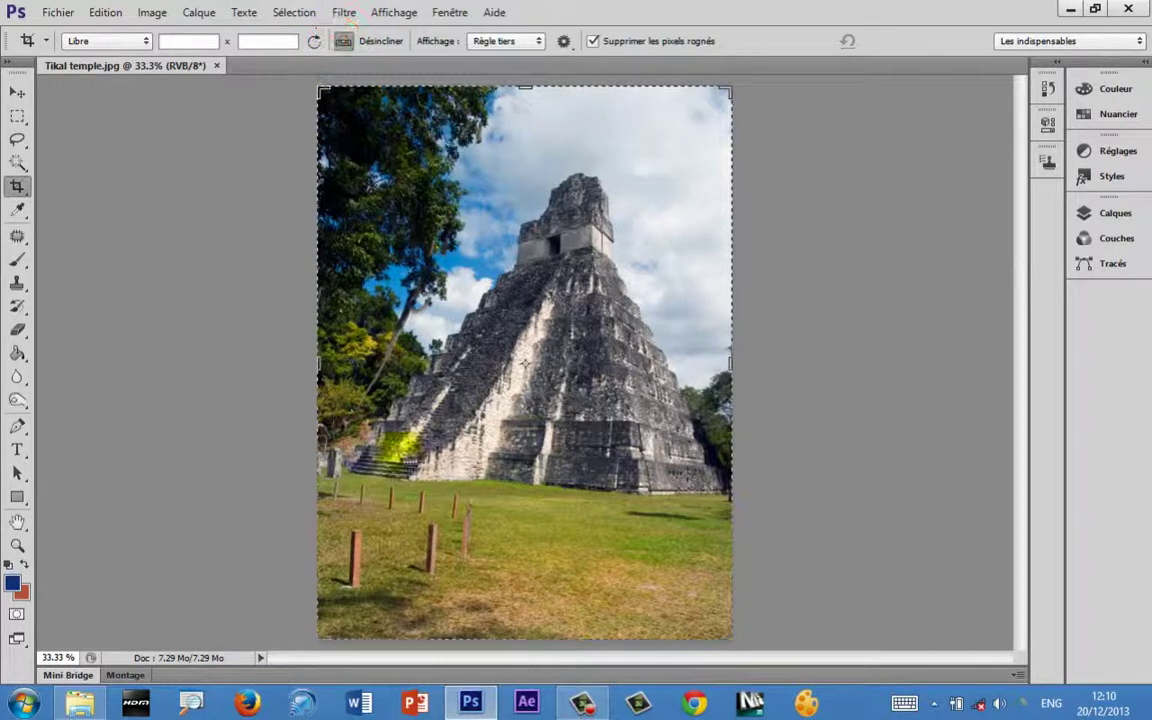
left_click_drag(350, 478, 736, 498)
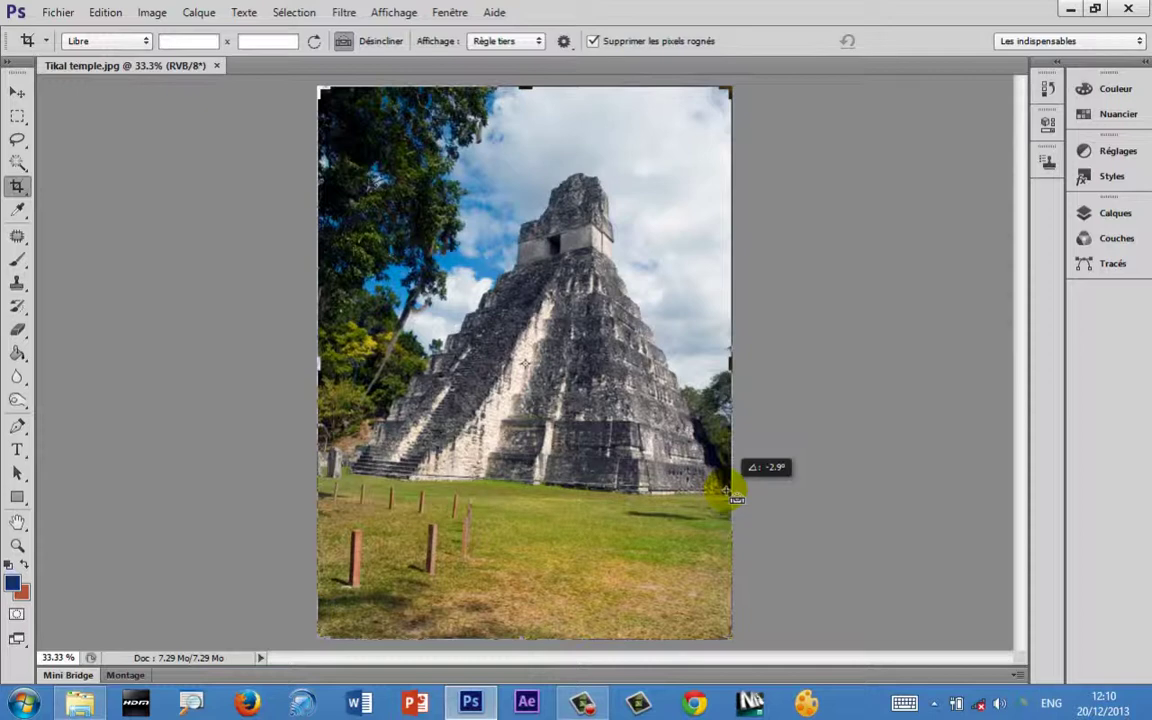
left_click_drag(736, 498, 727, 489)
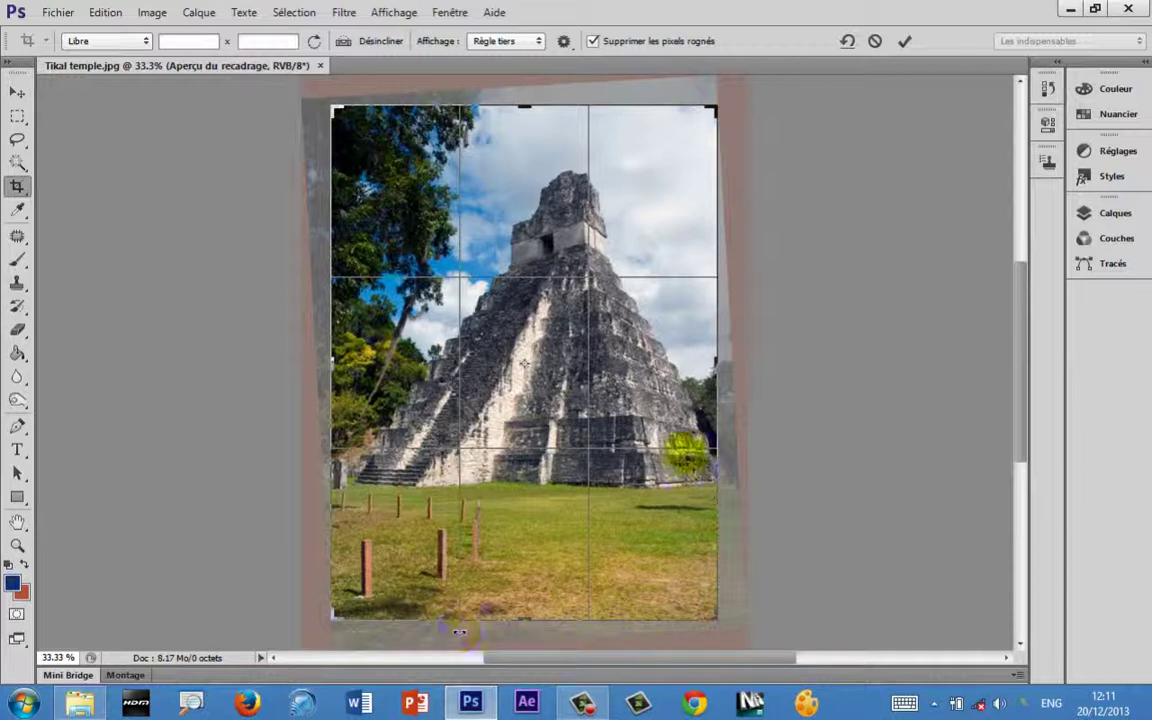
key("Return")
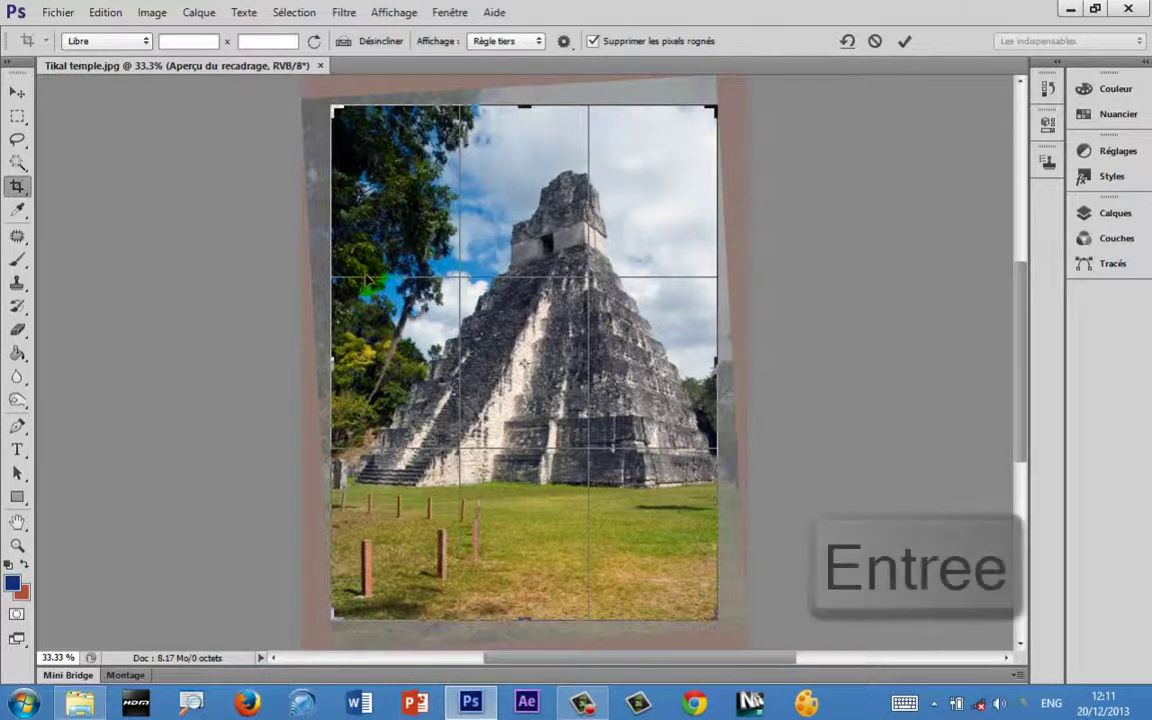